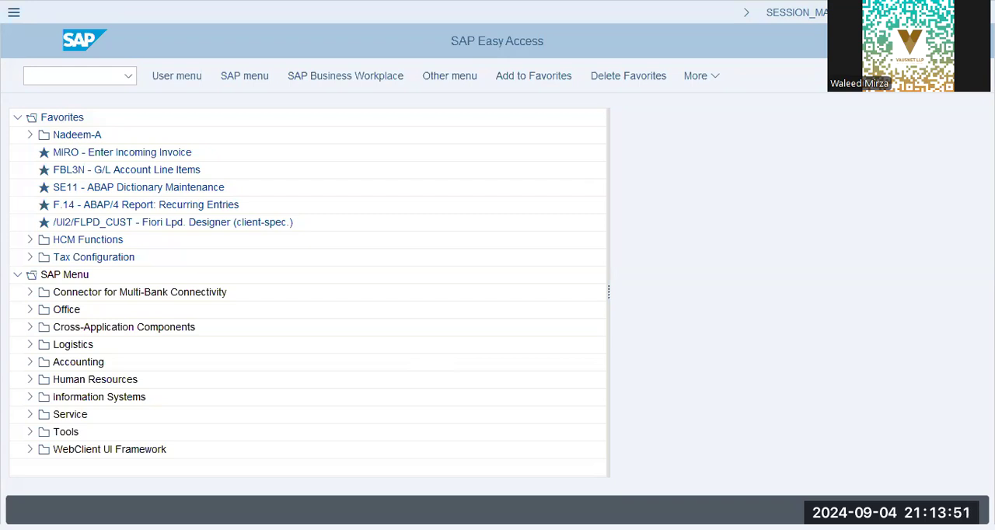
{"action": "left_click", "coordinate": [503, 199]}
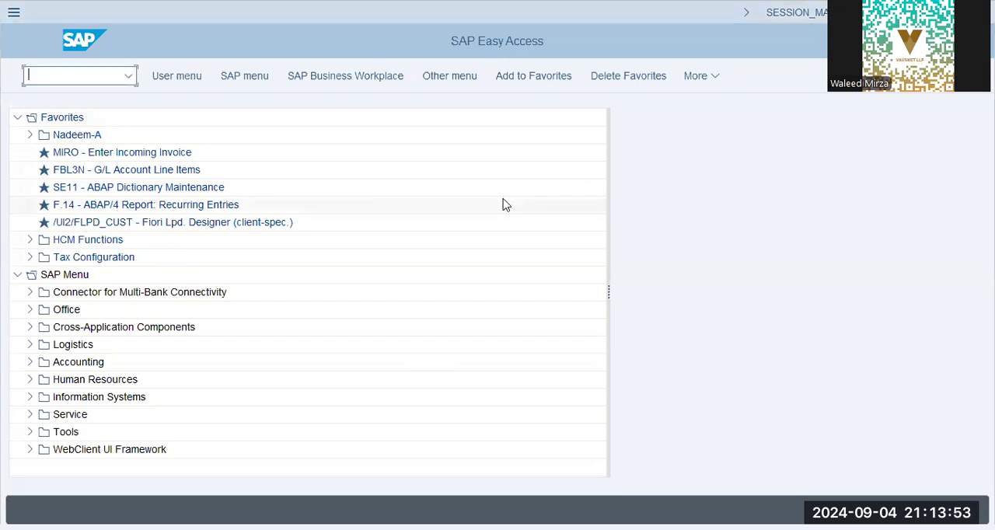
{"action": "type", "text": "kss4"}
{"action": "key", "text": "Return"}
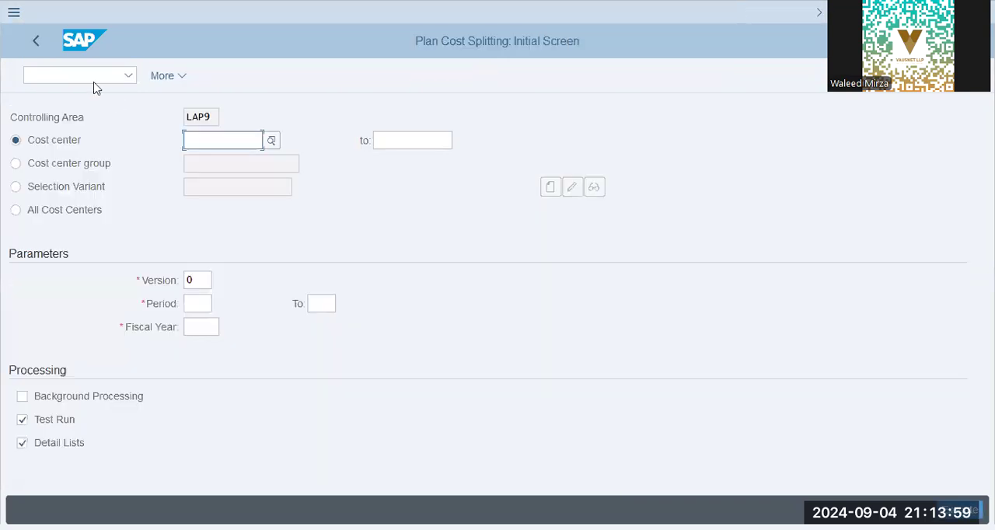
- Set the controlling area to XAP9 through transaction OKKS
{"action": "left_click", "coordinate": [97, 78]}
{"action": "type", "text": "/n o"}
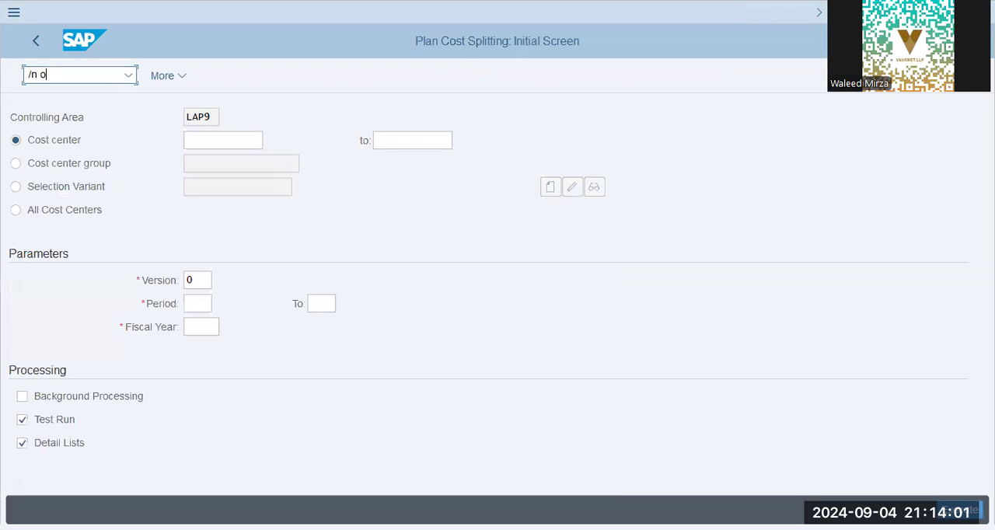
{"action": "type", "text": "kks"}
{"action": "key", "text": "Return"}
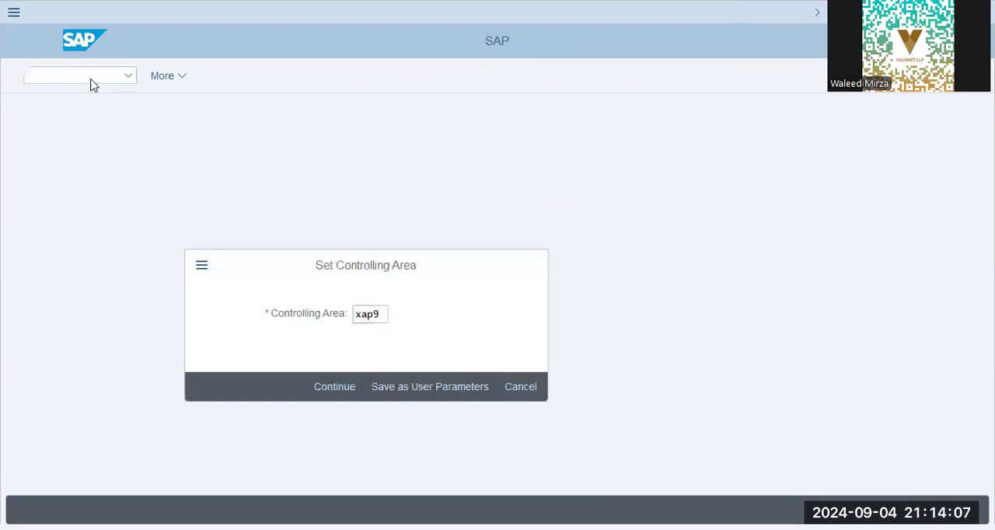
{"action": "key", "text": "Return"}
- Open plan cost splitting with transaction KSS4 and enter cost center X1009
{"action": "type", "text": "kss4"}
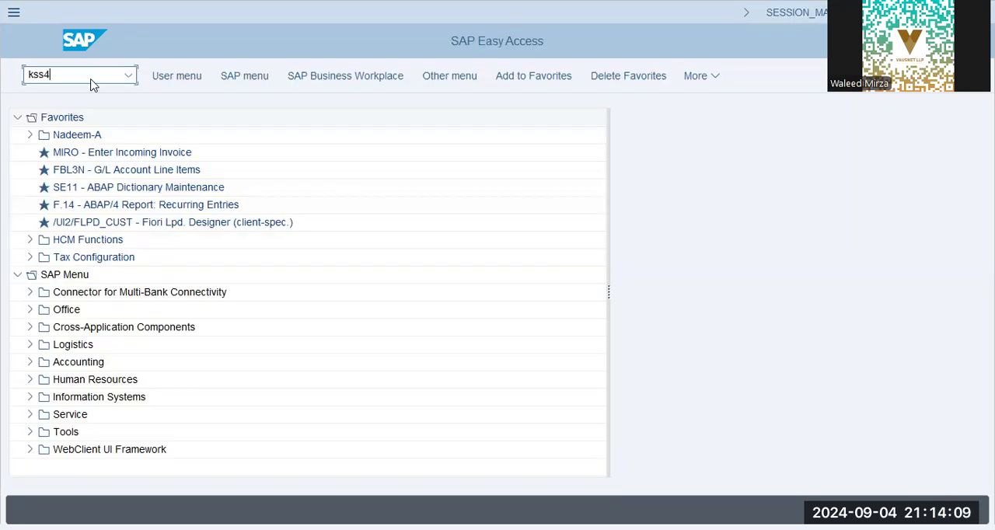
{"action": "key", "text": "Return"}
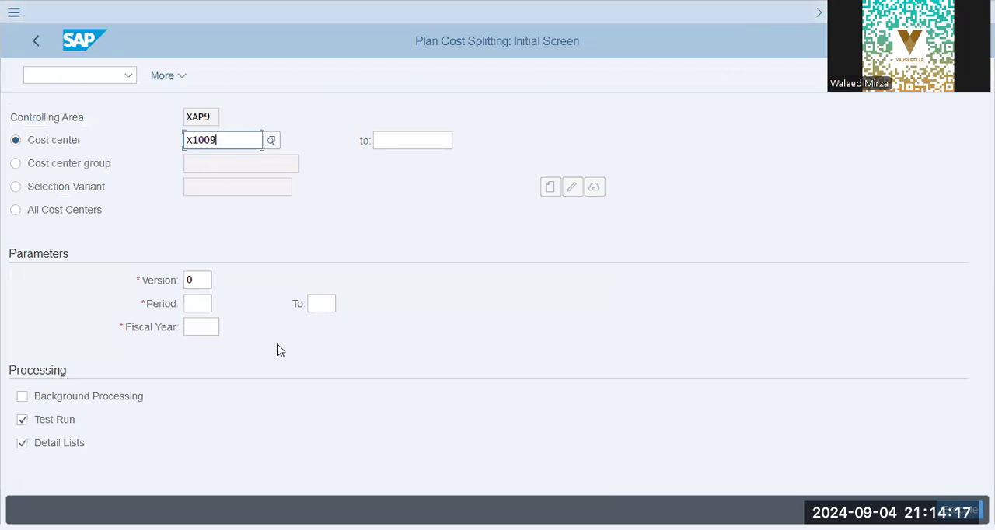
{"action": "key", "text": "Return"}
- Set the period to 2 through 2 and the fiscal year to 2024, and execute the splitting test run
{"action": "type", "text": "1"}
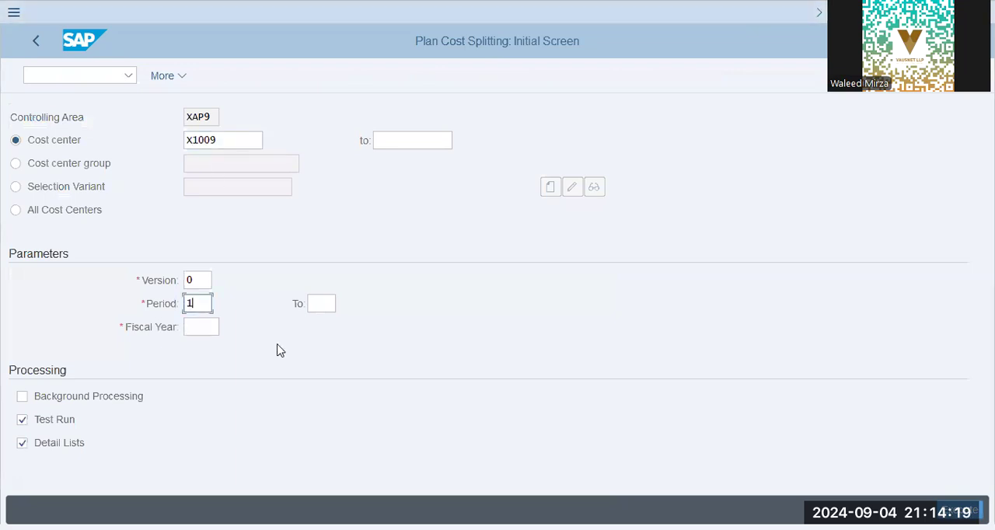
{"action": "key", "text": "BackSpace"}
{"action": "type", "text": "2"}
{"action": "key", "text": "Tab"}
{"action": "type", "text": "2"}
{"action": "key", "text": "Tab"}
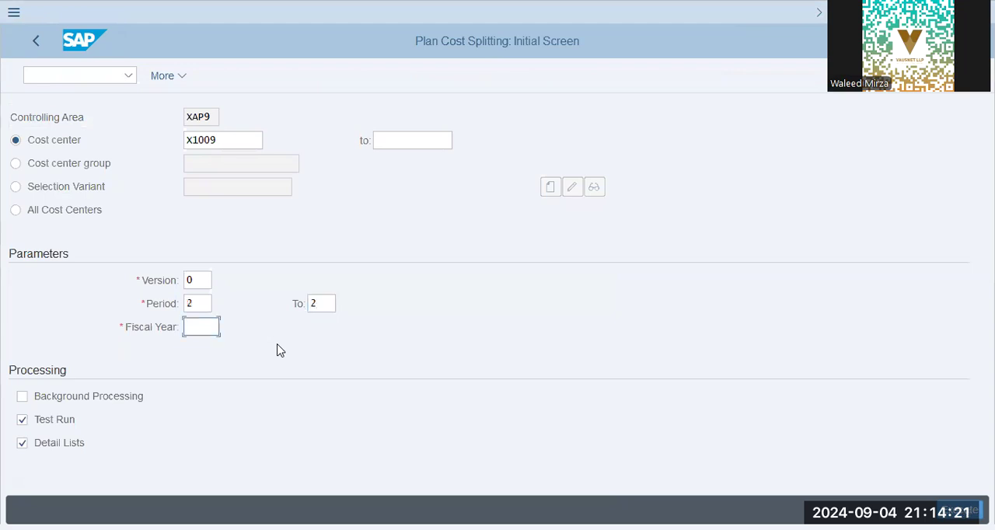
{"action": "type", "text": "2024"}
{"action": "key", "text": "Tab"}
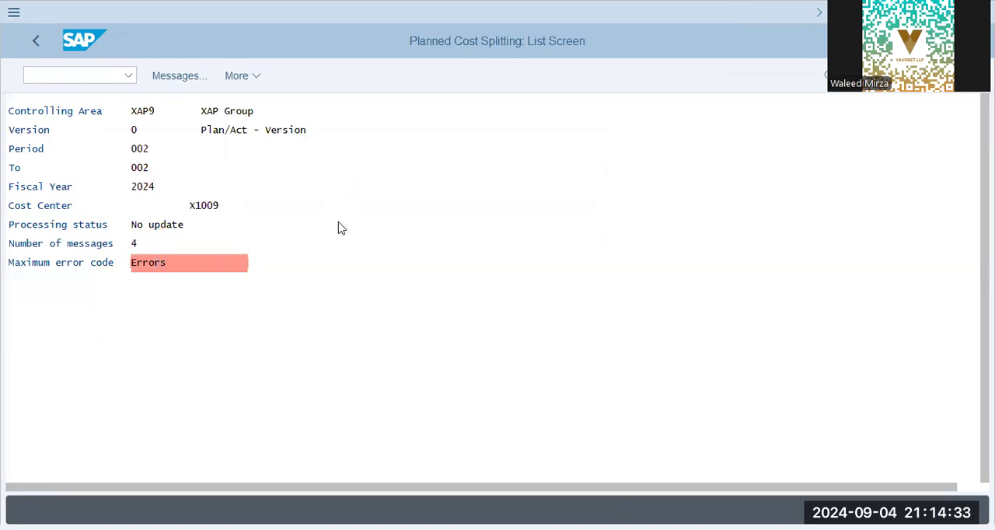
- Display the run's messages and open the long text of the splitting error for cost element 400600
{"action": "double_click", "coordinate": [235, 272]}
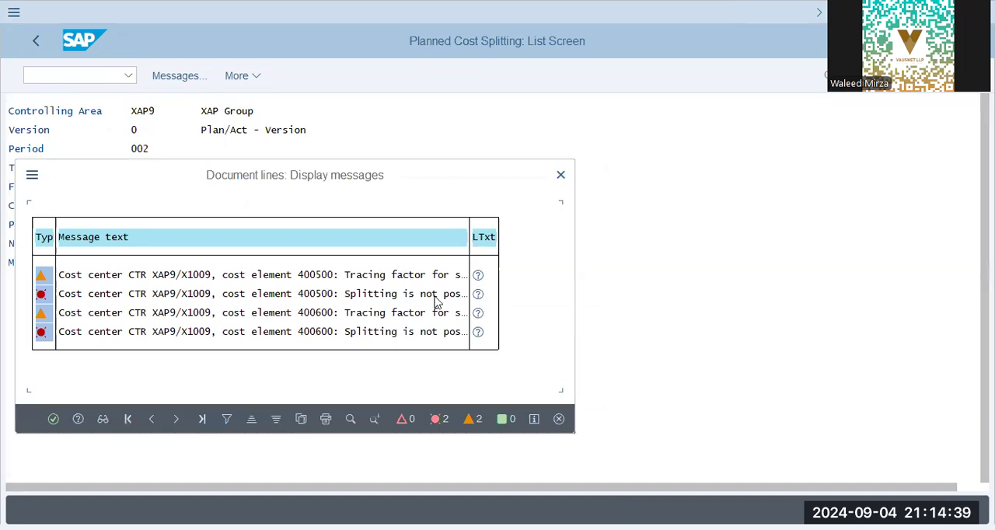
{"action": "left_click", "coordinate": [191, 294]}
{"action": "left_click", "coordinate": [318, 294]}
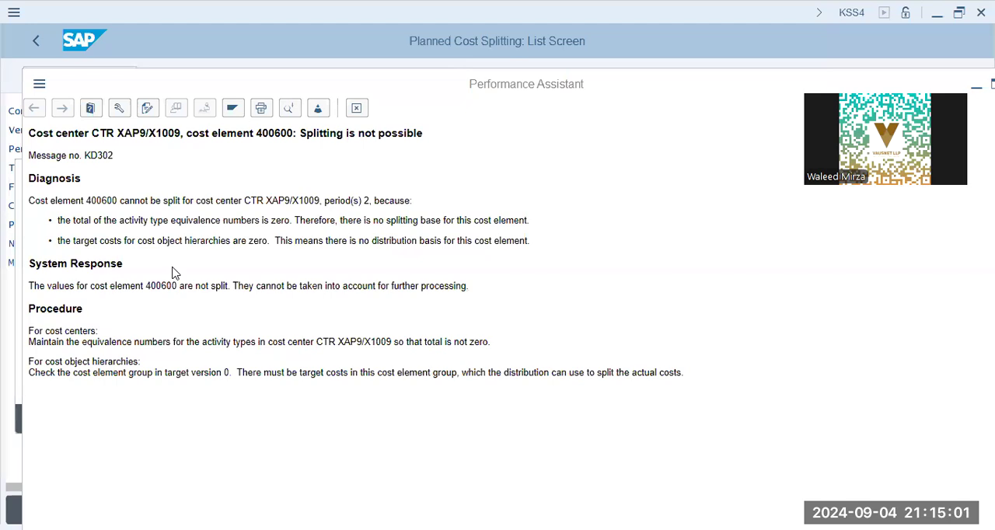
- Examine the error's diagnosis, system response and procedure for cost center X1009, and return to the plan cost splitting initial screen
{"action": "left_click_drag", "start_coordinate": [153, 200], "coordinate": [299, 200]}
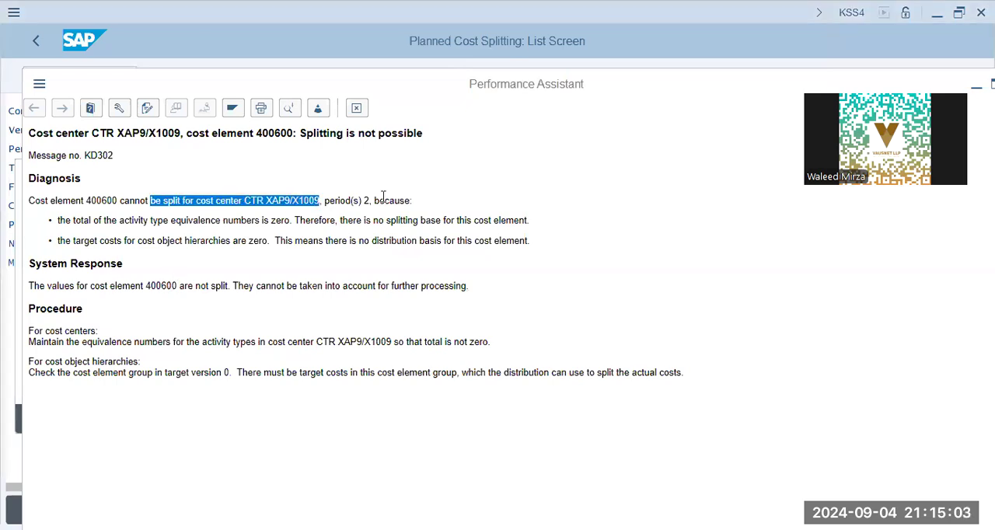
{"action": "left_click", "coordinate": [136, 222]}
{"action": "left_click_drag", "start_coordinate": [85, 201], "coordinate": [318, 233]}
{"action": "left_click_drag", "start_coordinate": [385, 219], "coordinate": [600, 233]}
{"action": "left_click", "coordinate": [109, 246]}
{"action": "left_click_drag", "start_coordinate": [99, 241], "coordinate": [533, 243]}
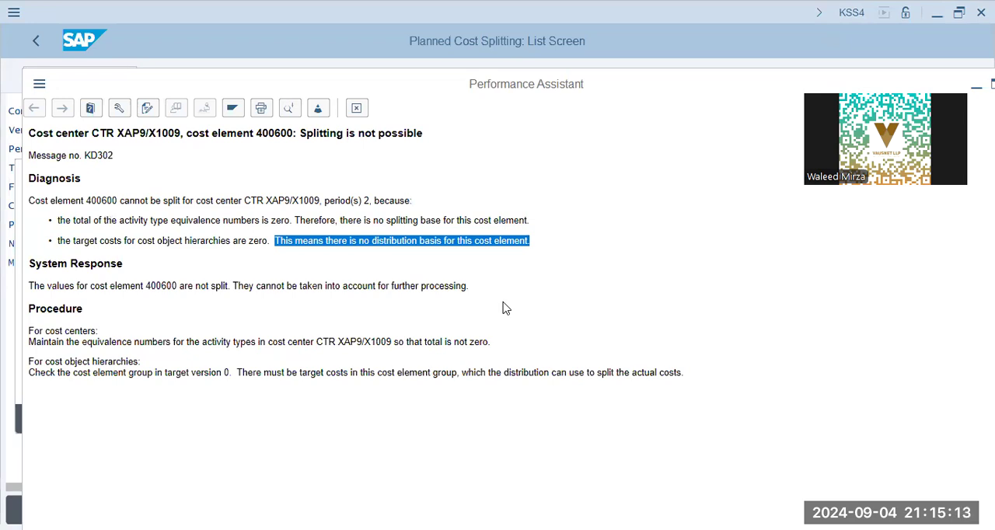
{"action": "left_click", "coordinate": [316, 239]}
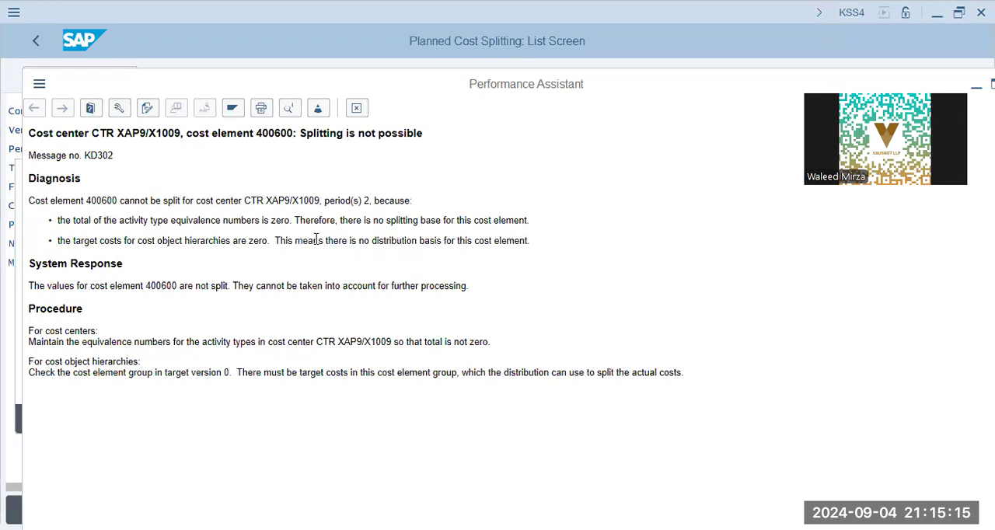
{"action": "left_click_drag", "start_coordinate": [358, 240], "coordinate": [653, 239]}
{"action": "left_click", "coordinate": [161, 286]}
{"action": "left_click_drag", "start_coordinate": [384, 342], "coordinate": [81, 342]}
{"action": "left_click", "coordinate": [458, 366]}
{"action": "left_click_drag", "start_coordinate": [29, 372], "coordinate": [286, 373]}
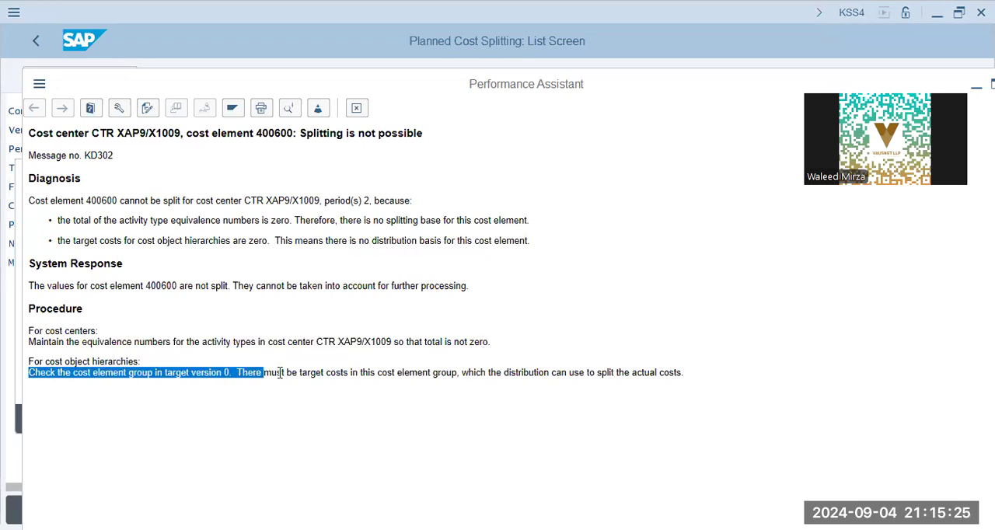
{"action": "left_click", "coordinate": [362, 373]}
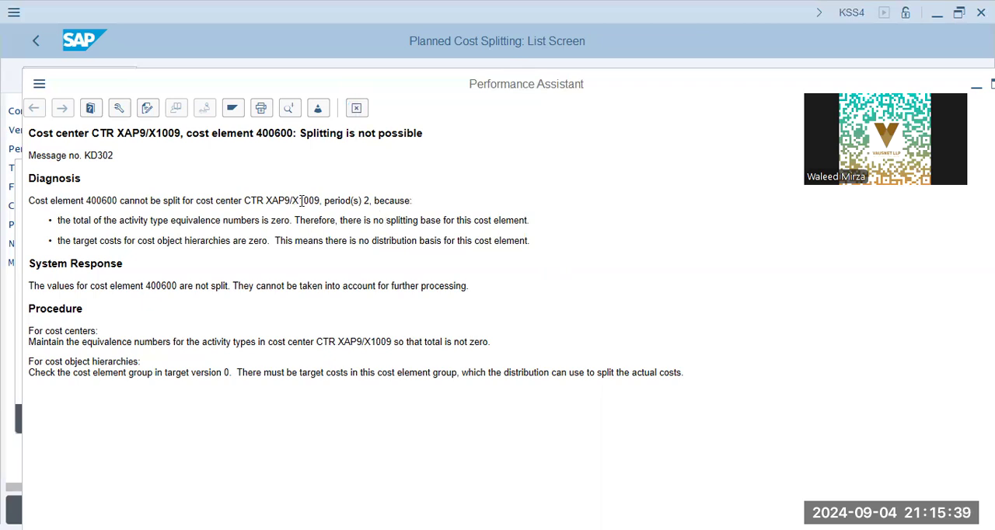
{"action": "left_click_drag", "start_coordinate": [295, 203], "coordinate": [320, 202]}
{"action": "left_click", "coordinate": [357, 108]}
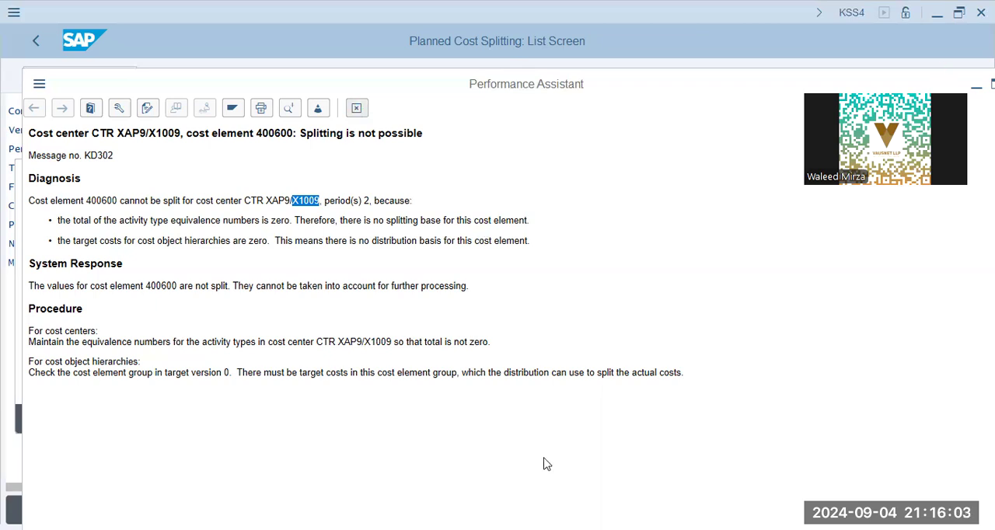
{"action": "left_click", "coordinate": [558, 420]}
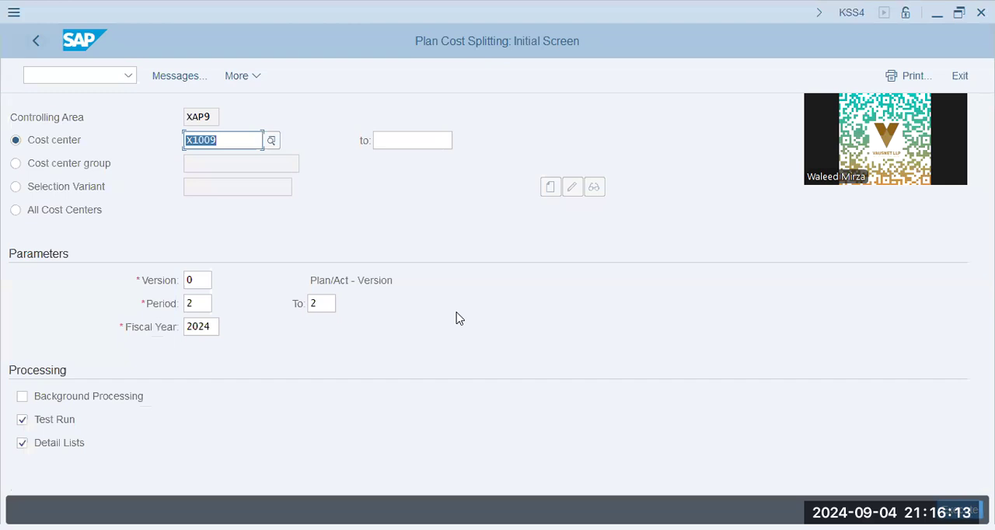
{"action": "key", "text": "alt+Tab"}
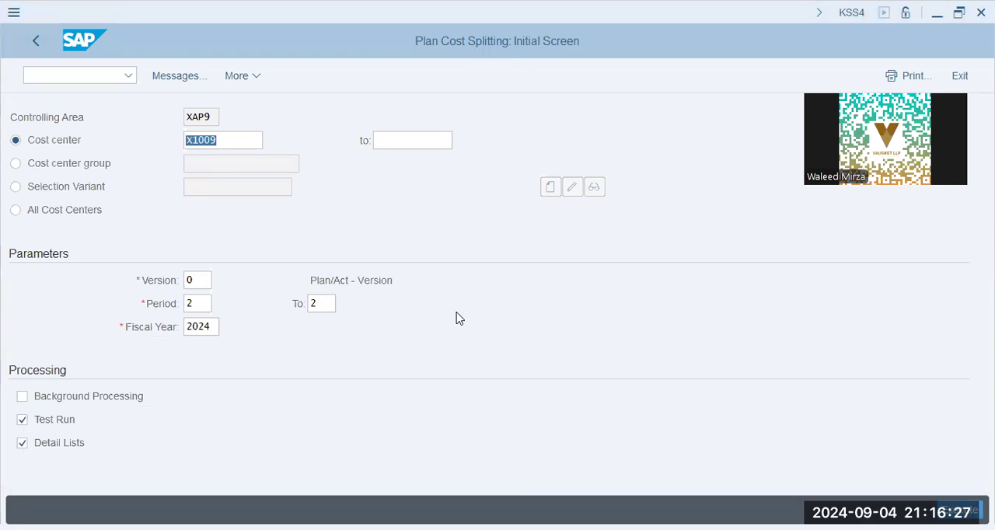
- Set the splitting period to 3 through 3 and execute the test run again
{"action": "left_click", "coordinate": [199, 197]}
{"action": "left_click", "coordinate": [195, 306]}
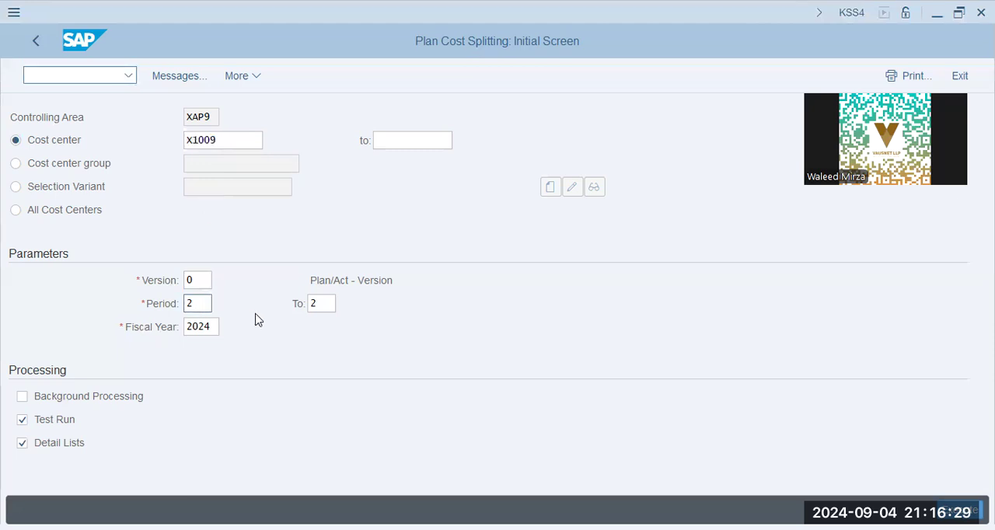
{"action": "key", "text": "BackSpace"}
{"action": "type", "text": "3"}
{"action": "key", "text": "Tab"}
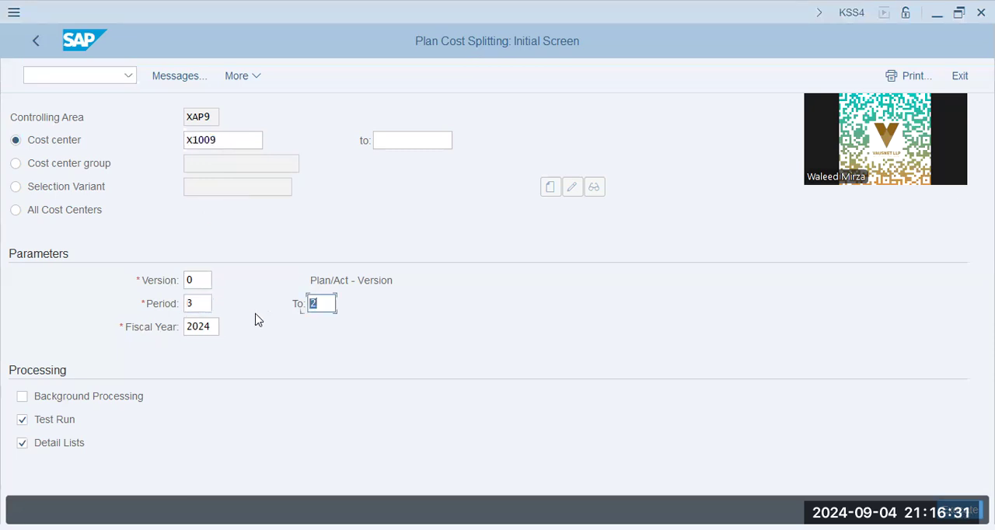
{"action": "type", "text": "3"}
{"action": "key", "text": "Tab"}
{"action": "key", "text": "F8"}
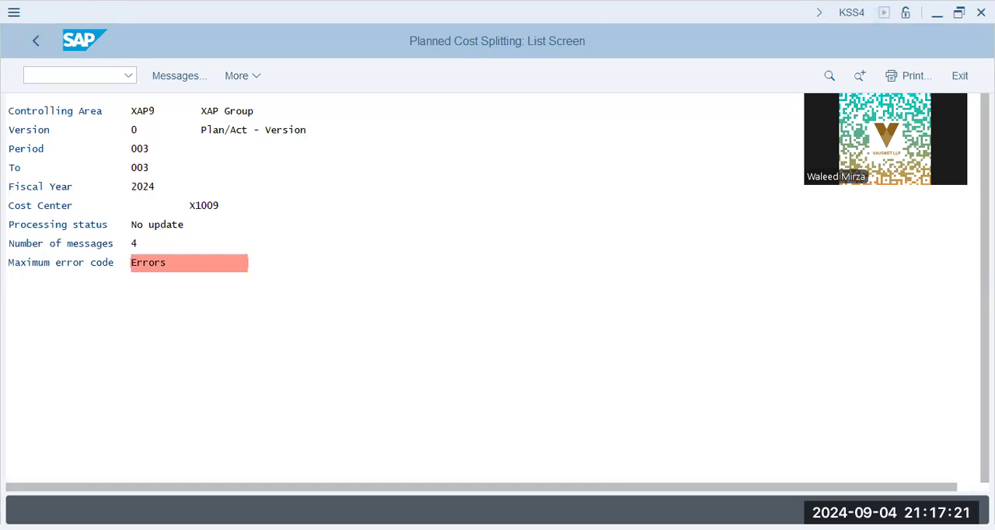
- Review the messages issued for the period 3 splitting run and close the message list
{"action": "left_click", "coordinate": [185, 81]}
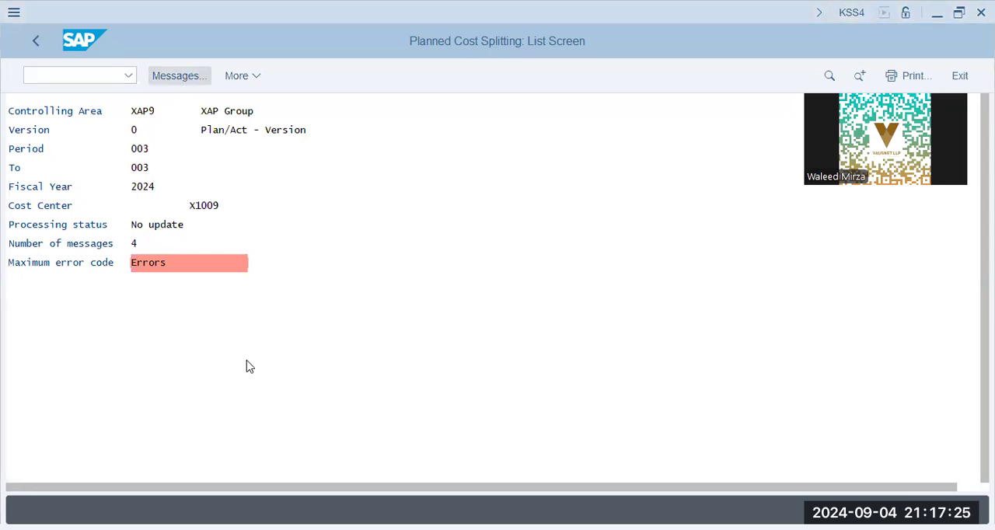
{"action": "left_click", "coordinate": [195, 333]}
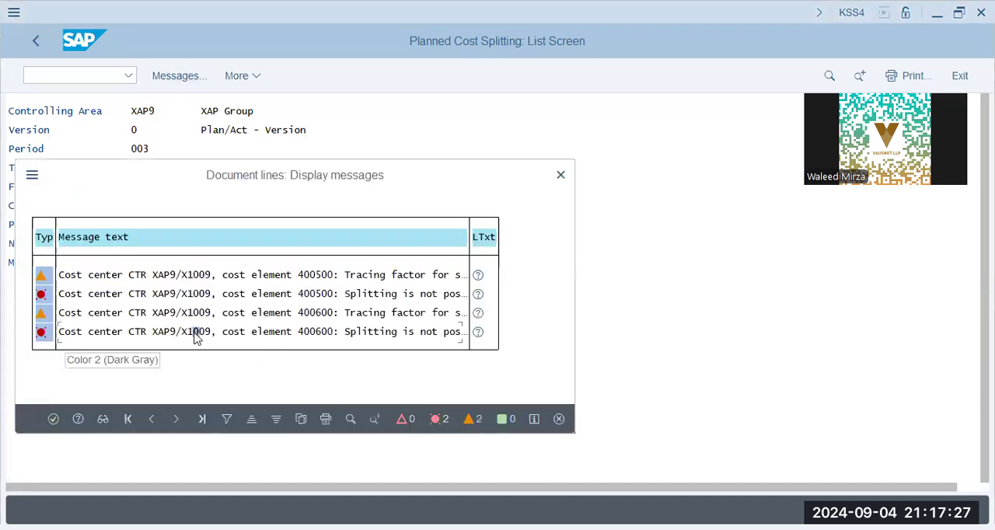
{"action": "left_click", "coordinate": [559, 178]}
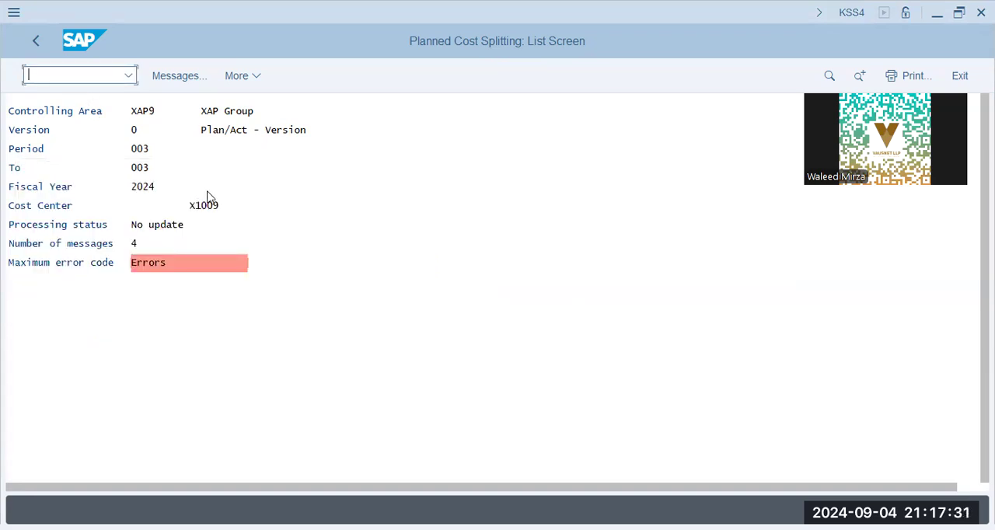
- Open the SAP Reference IMG through transaction SPRO and expand the Controlling node
{"action": "type", "text": "/n spro"}
{"action": "key", "text": "Return"}
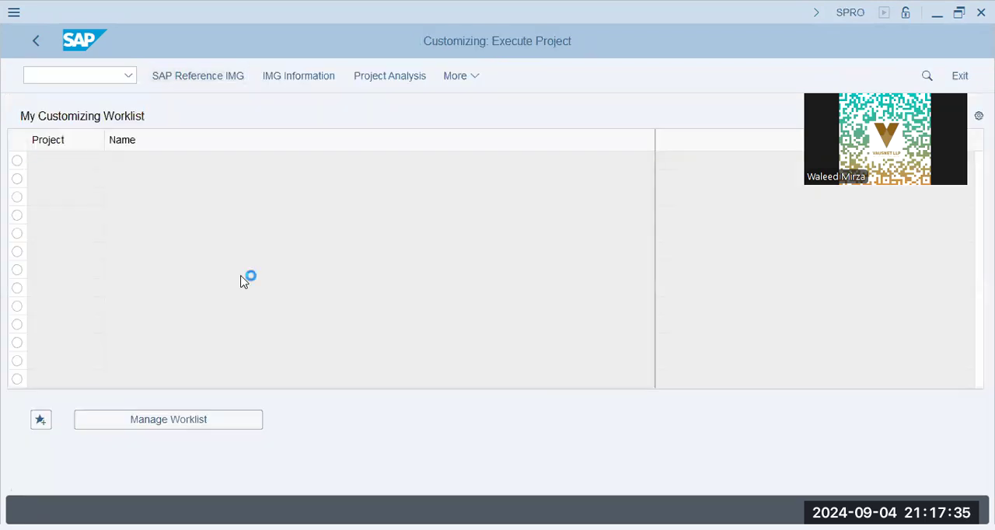
{"action": "key", "text": "F5"}
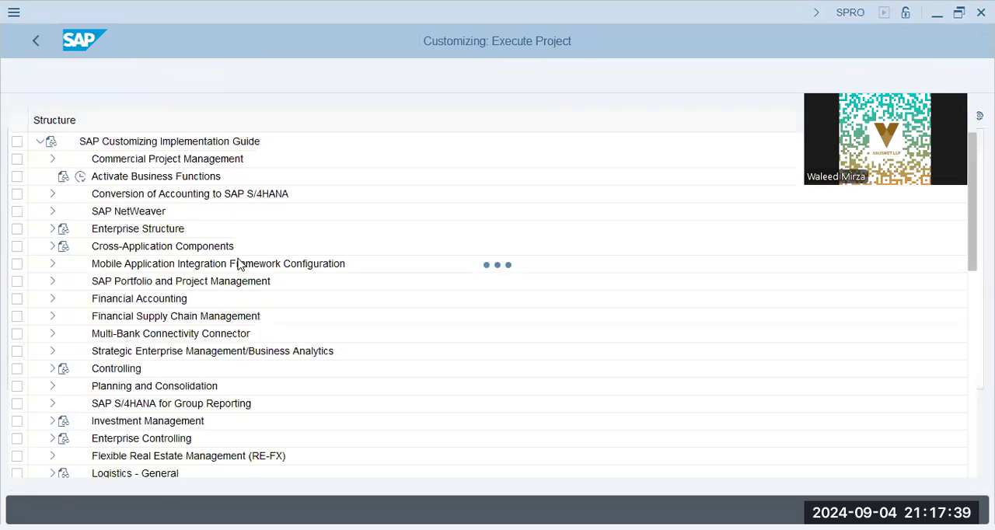
{"action": "double_click", "coordinate": [134, 370]}
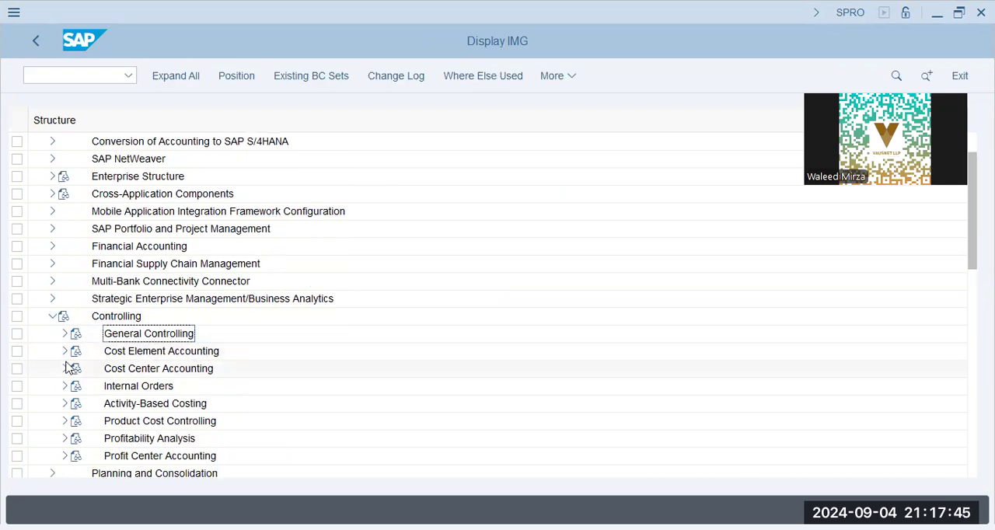
- Look through the Planning and Manual Planning activities under Cost Center Accounting, and collapse the Cost Center Accounting node
{"action": "left_click", "coordinate": [65, 368]}
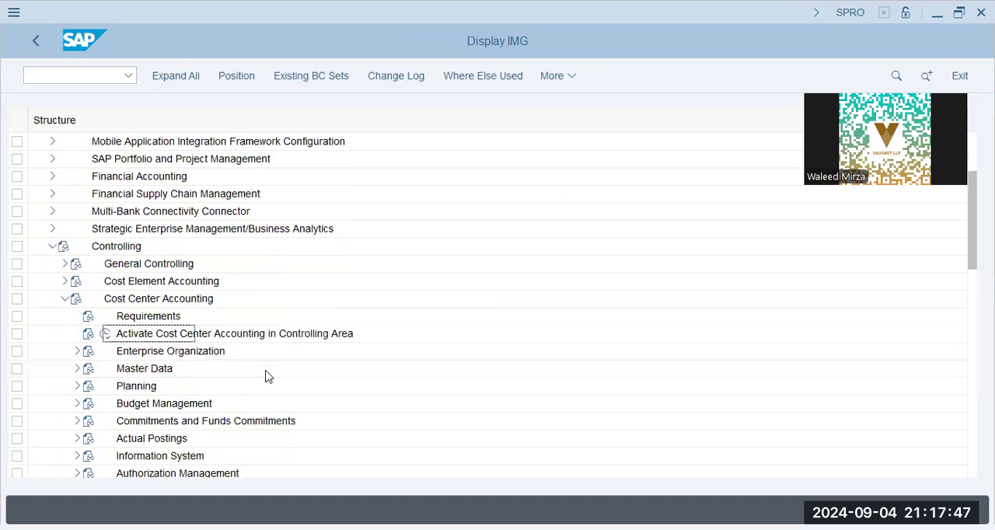
{"action": "left_click", "coordinate": [77, 387]}
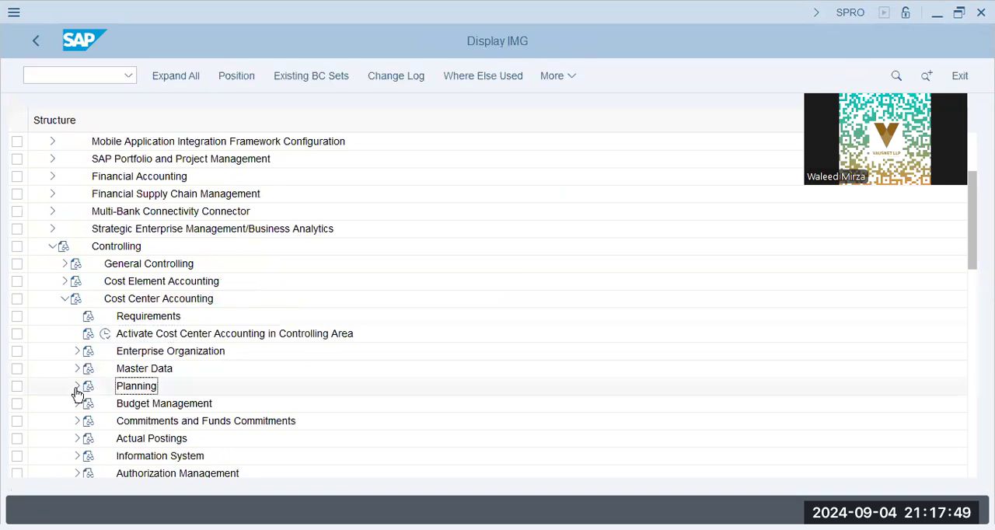
{"action": "left_click", "coordinate": [162, 334]}
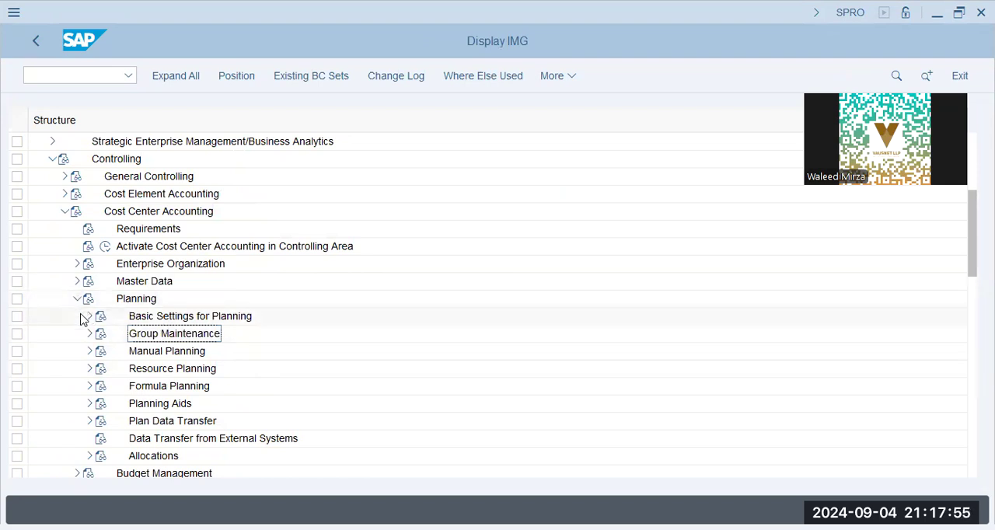
{"action": "left_click", "coordinate": [89, 351]}
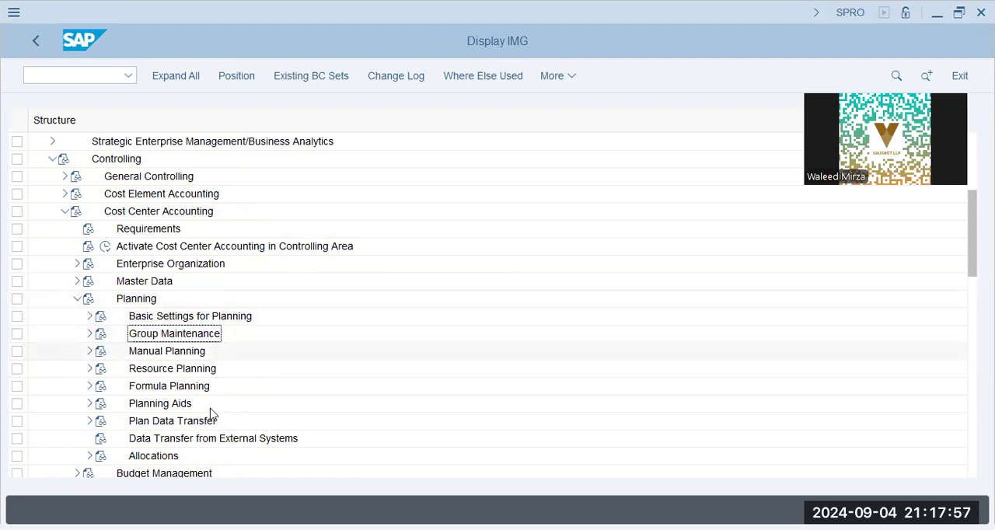
{"action": "left_click", "coordinate": [211, 370]}
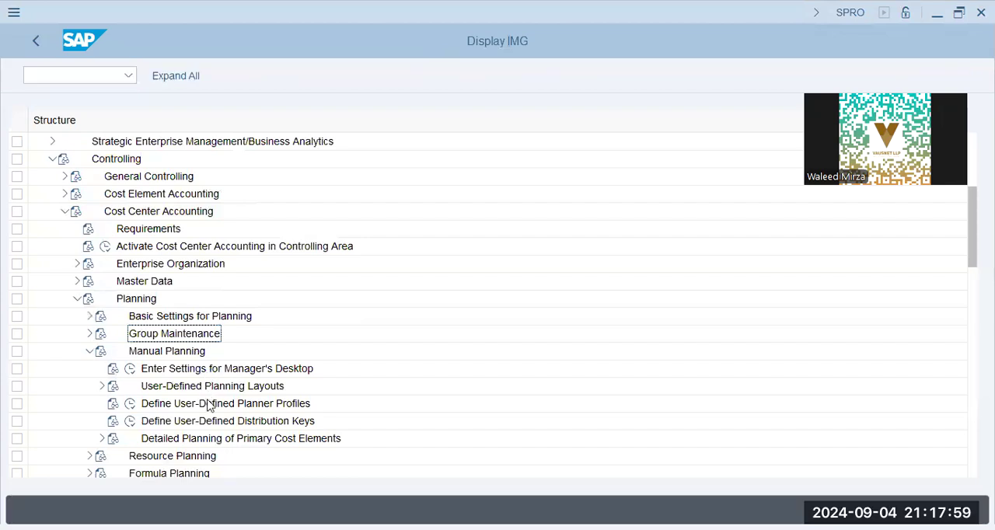
{"action": "left_click", "coordinate": [208, 405]}
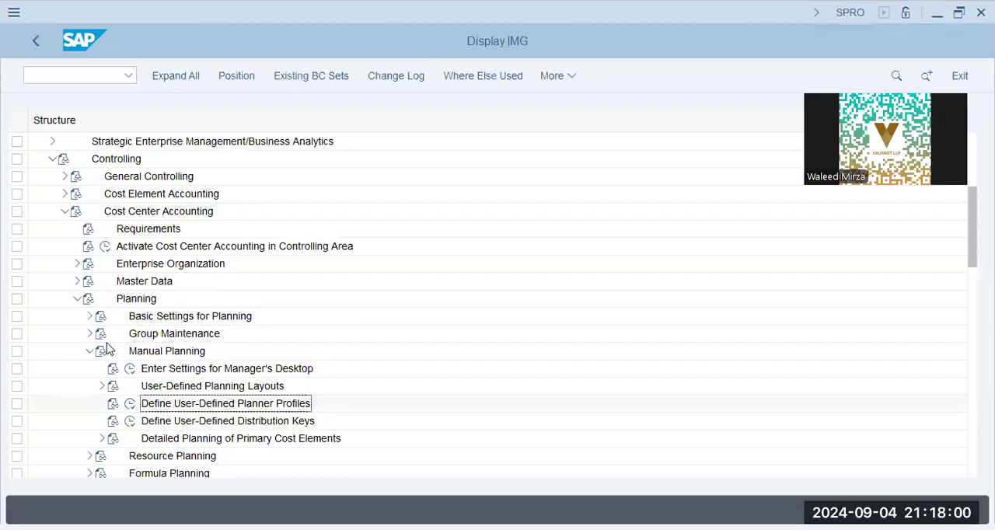
{"action": "left_click", "coordinate": [78, 298]}
{"action": "left_click", "coordinate": [65, 211]}
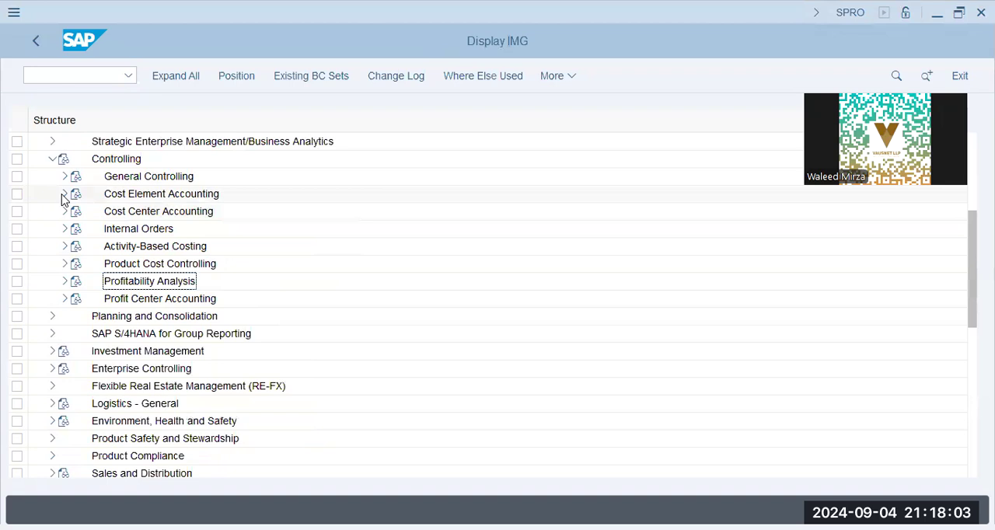
- Look through the Master Data node under Cost Element Accounting, and collapse the Cost Element Accounting node
{"action": "left_click", "coordinate": [64, 195]}
{"action": "left_click", "coordinate": [77, 229]}
{"action": "left_click", "coordinate": [77, 229]}
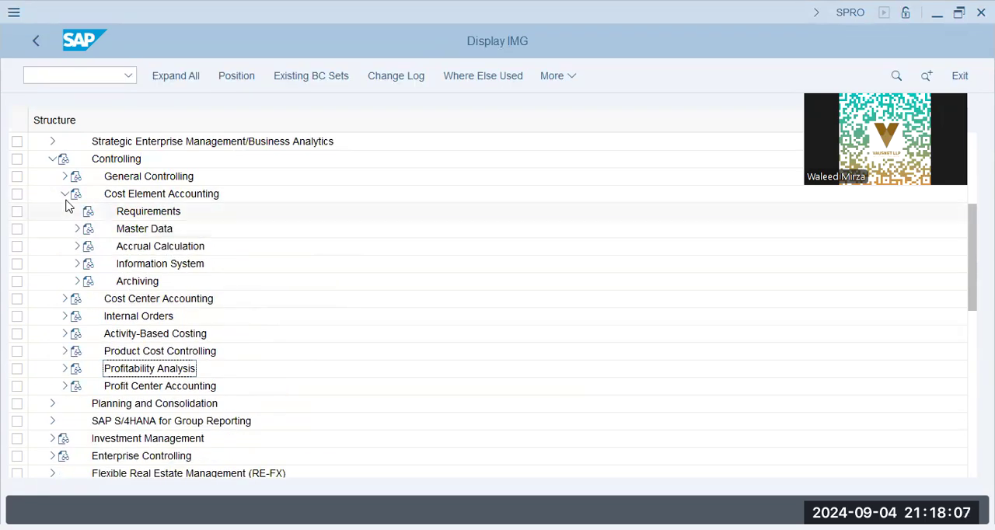
{"action": "left_click", "coordinate": [65, 195]}
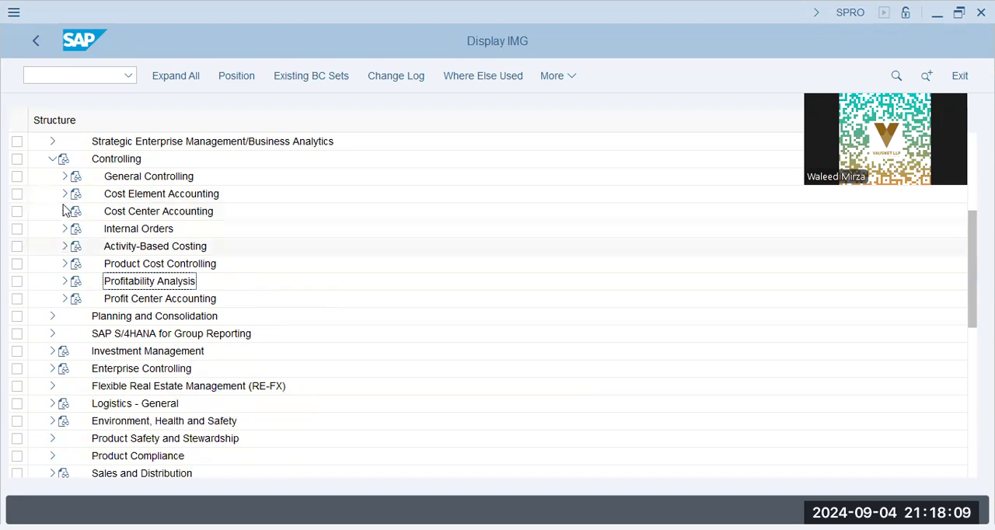
- Open the Change Cost Element for Activity Allocation activity from the Activity Types master data under Cost Center Accounting
{"action": "left_click", "coordinate": [65, 211]}
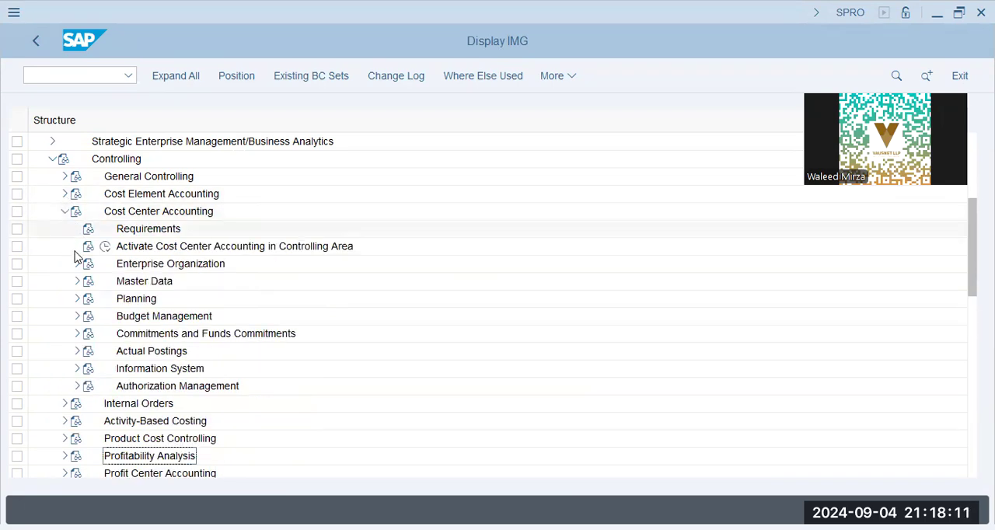
{"action": "left_click", "coordinate": [78, 281]}
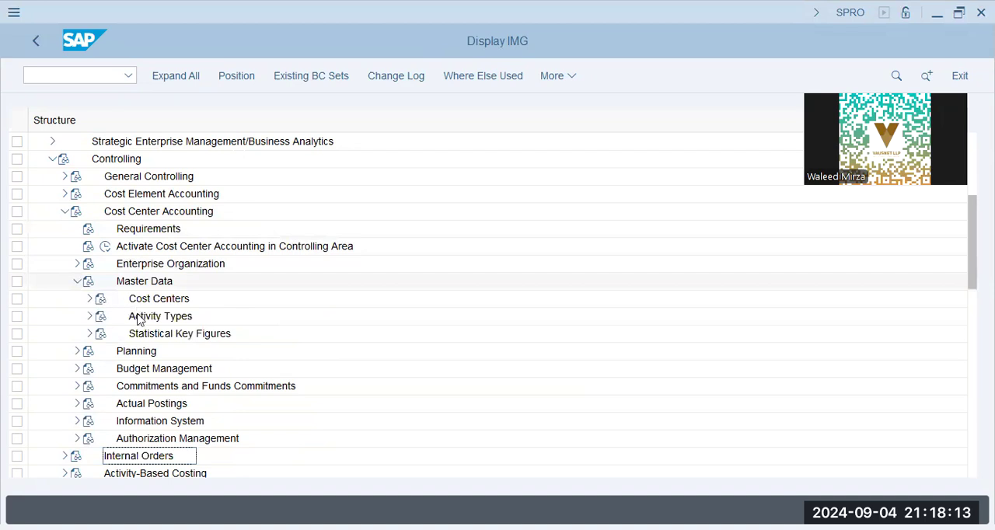
{"action": "left_click", "coordinate": [91, 317]}
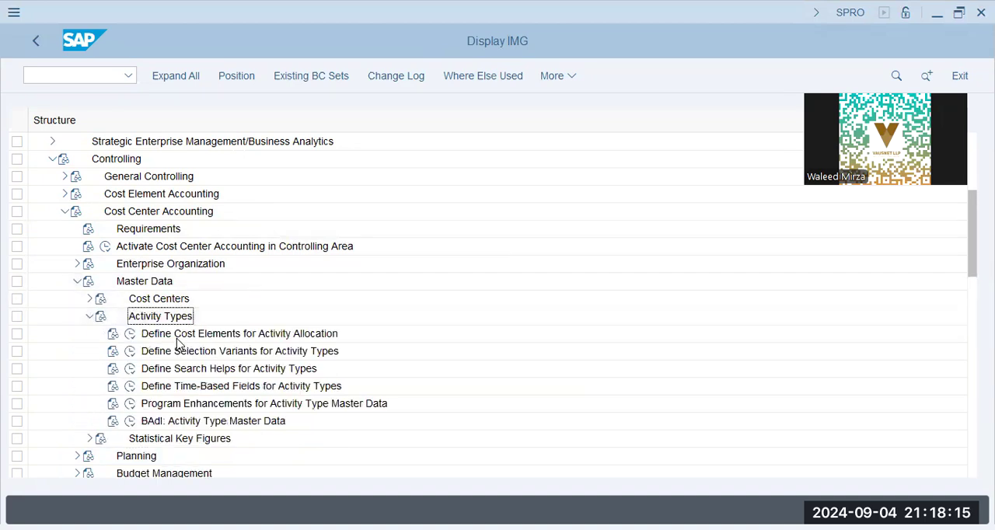
{"action": "left_click", "coordinate": [241, 335]}
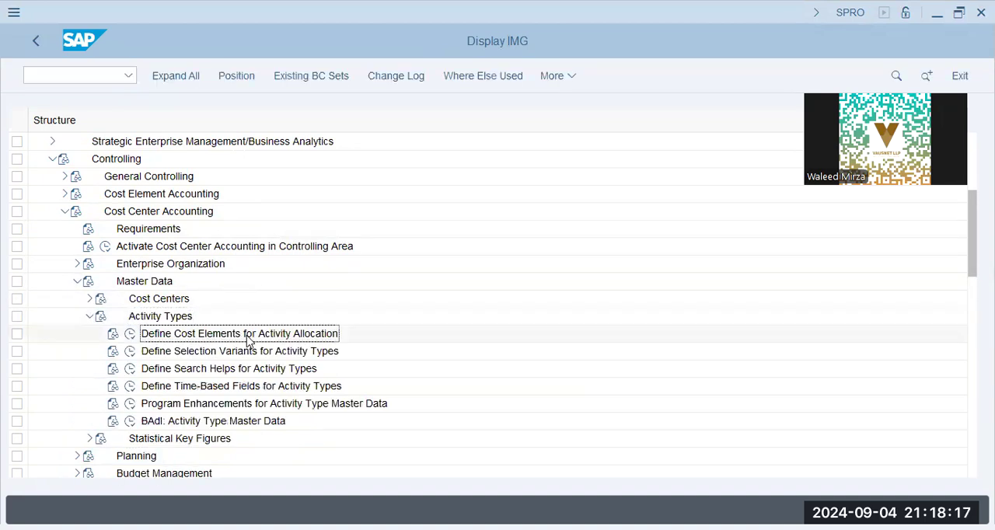
{"action": "left_click", "coordinate": [129, 334]}
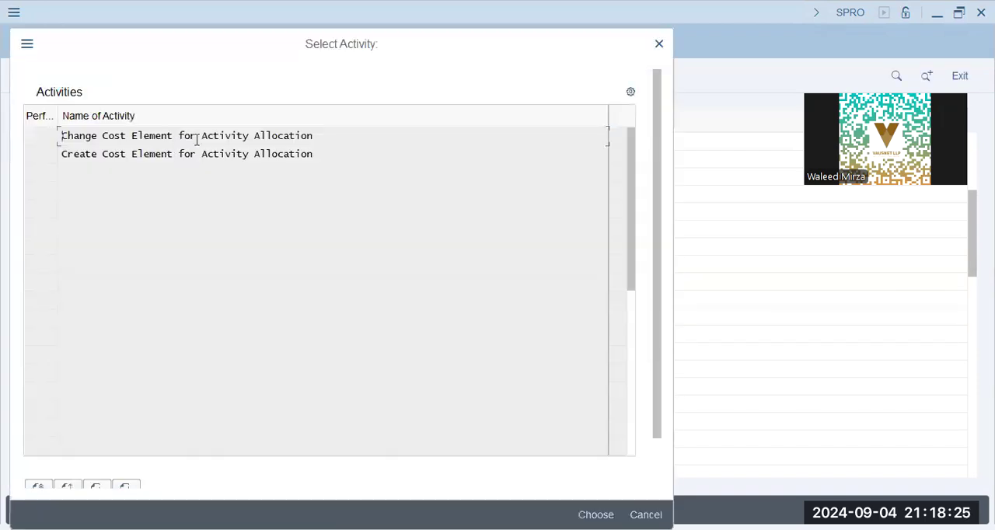
{"action": "left_click", "coordinate": [196, 139]}
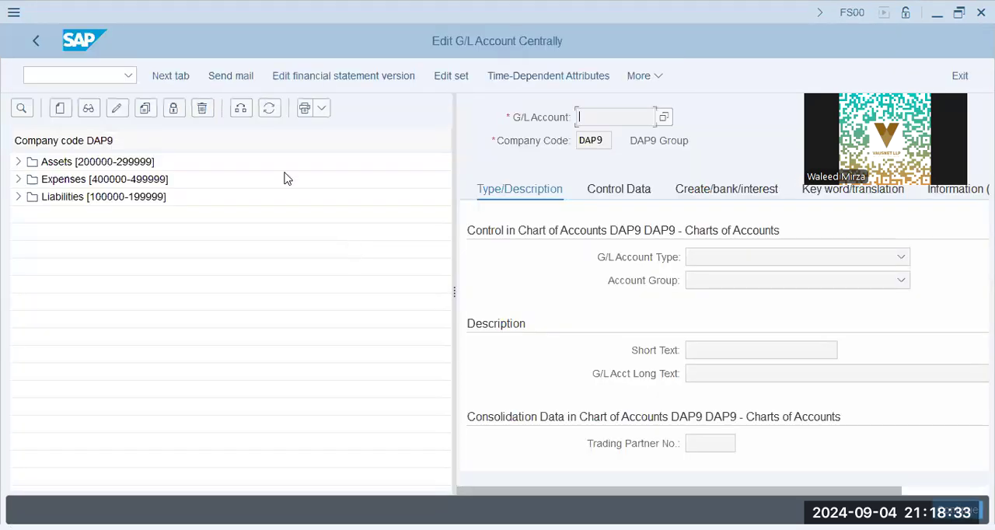
- Return from the G/L account maintenance to the IMG structure and collapse the Activity Types node
{"action": "left_click", "coordinate": [36, 41]}
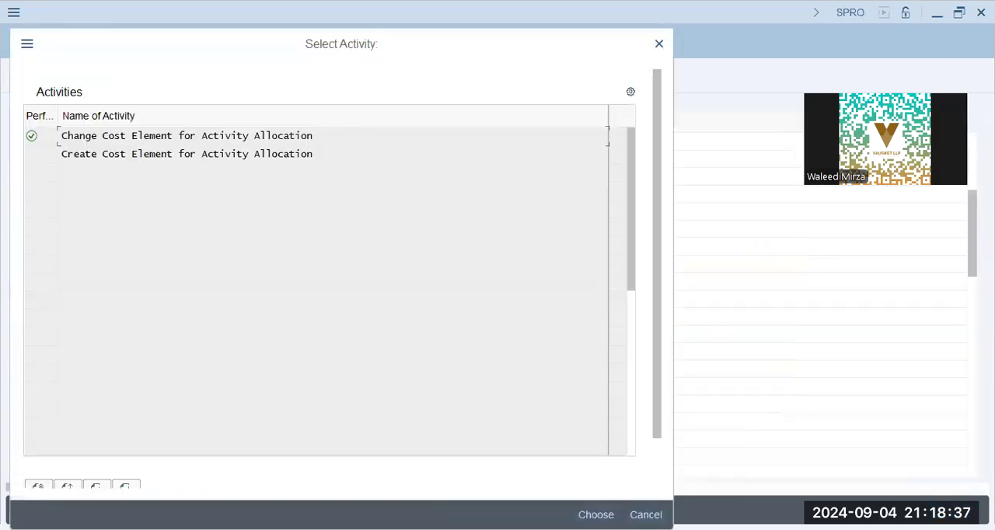
{"action": "left_click", "coordinate": [639, 509]}
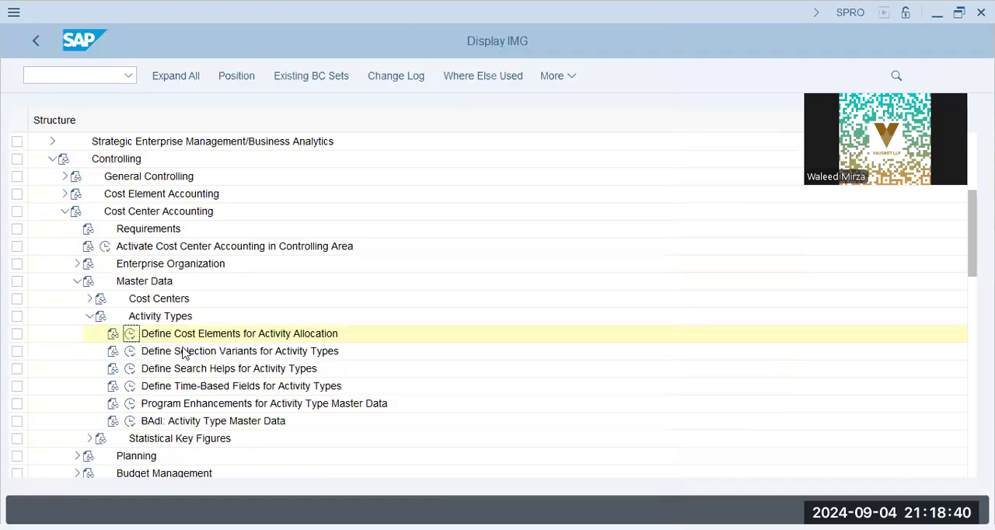
{"action": "left_click", "coordinate": [184, 351]}
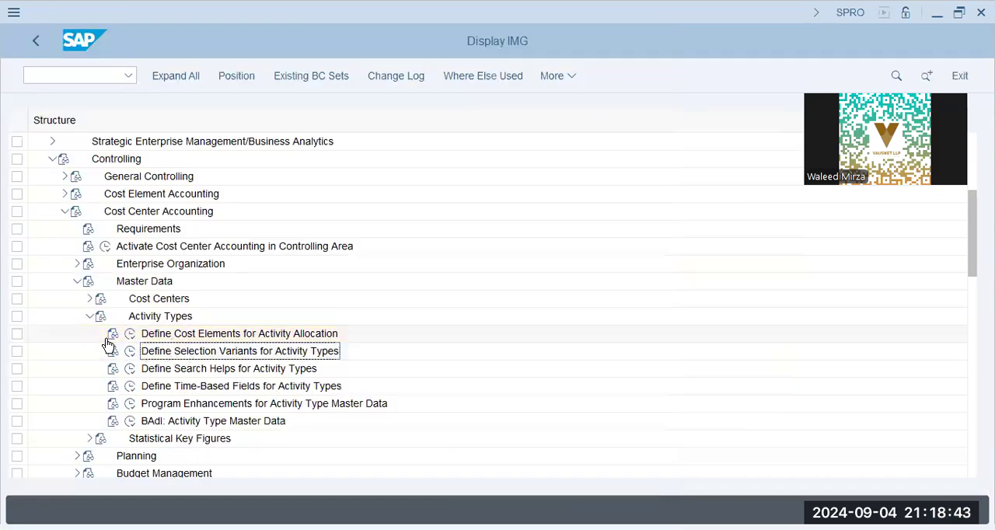
{"action": "left_click", "coordinate": [90, 315]}
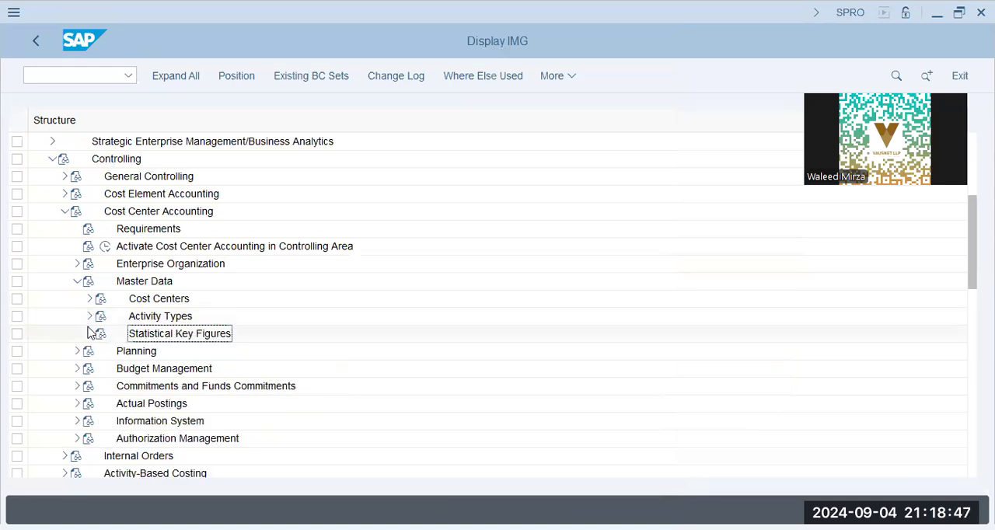
- Look through the Statistical Key Figures activities, and collapse the Master Data node of Cost Center Accounting
{"action": "left_click", "coordinate": [90, 333]}
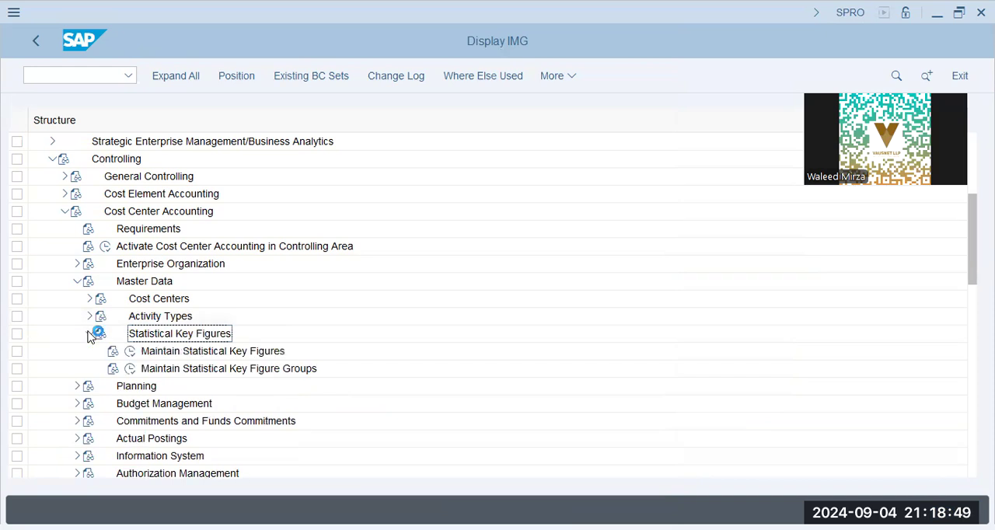
{"action": "left_click", "coordinate": [89, 333]}
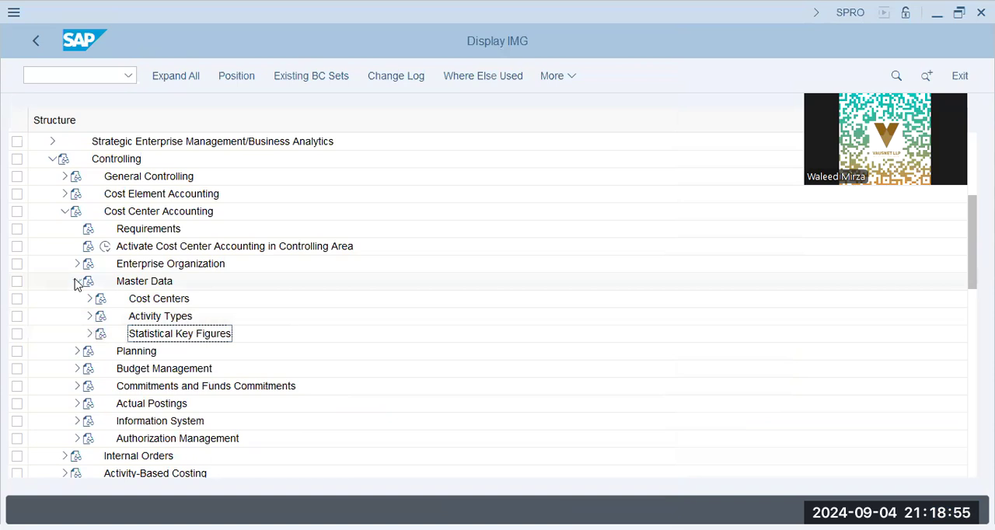
{"action": "left_click", "coordinate": [77, 282]}
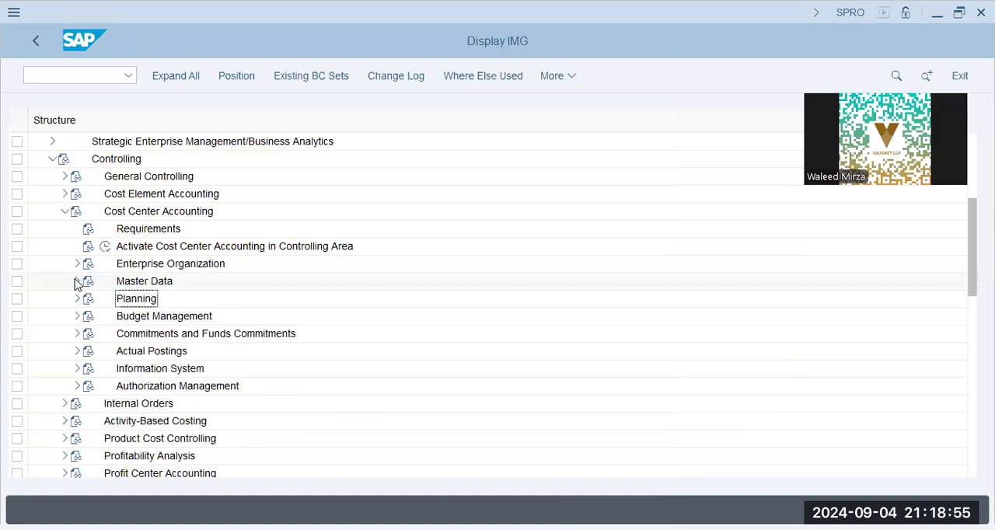
- Look through the Manual Actual Postings activities under Cost Center Accounting, and collapse the Actual Postings node
{"action": "left_click", "coordinate": [79, 350]}
{"action": "left_click", "coordinate": [88, 370]}
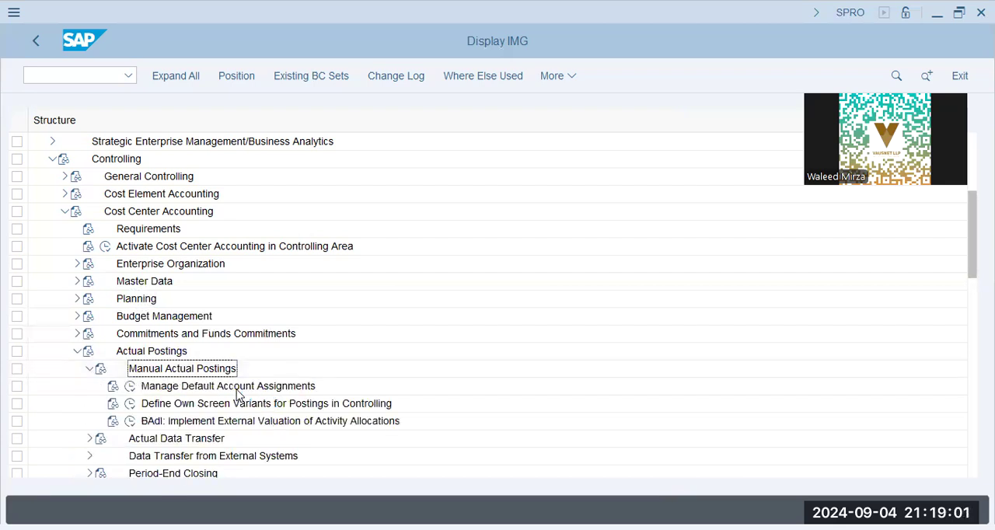
{"action": "left_click", "coordinate": [238, 392]}
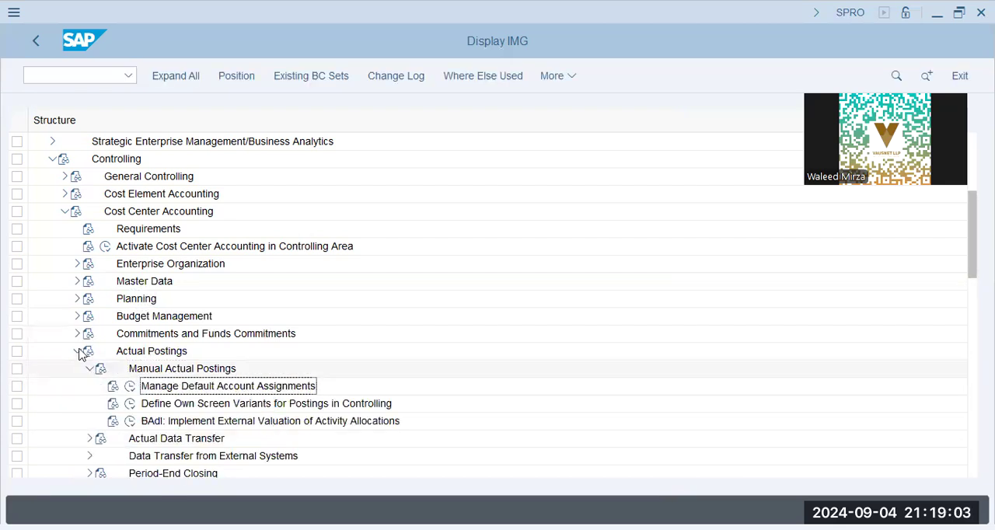
{"action": "left_click", "coordinate": [77, 351]}
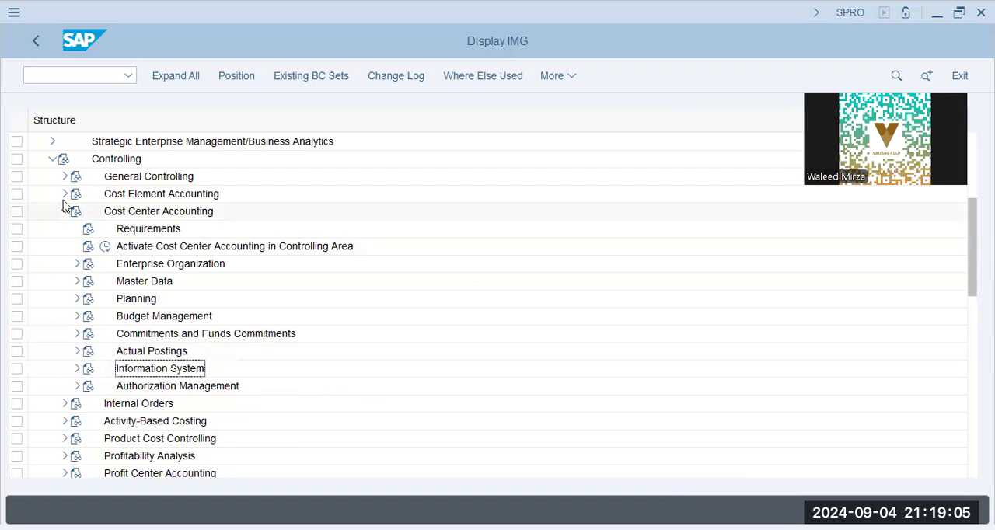
- Look through the Cost Element Accounting and General Controlling nodes, leaving both nodes and Cost Center Accounting collapsed
{"action": "left_click", "coordinate": [65, 209]}
{"action": "left_click", "coordinate": [65, 194]}
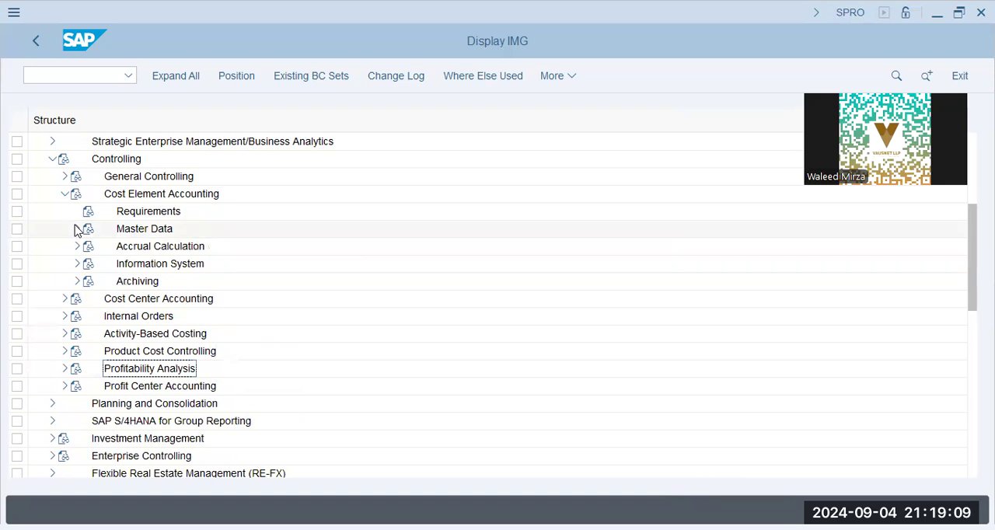
{"action": "left_click", "coordinate": [65, 194]}
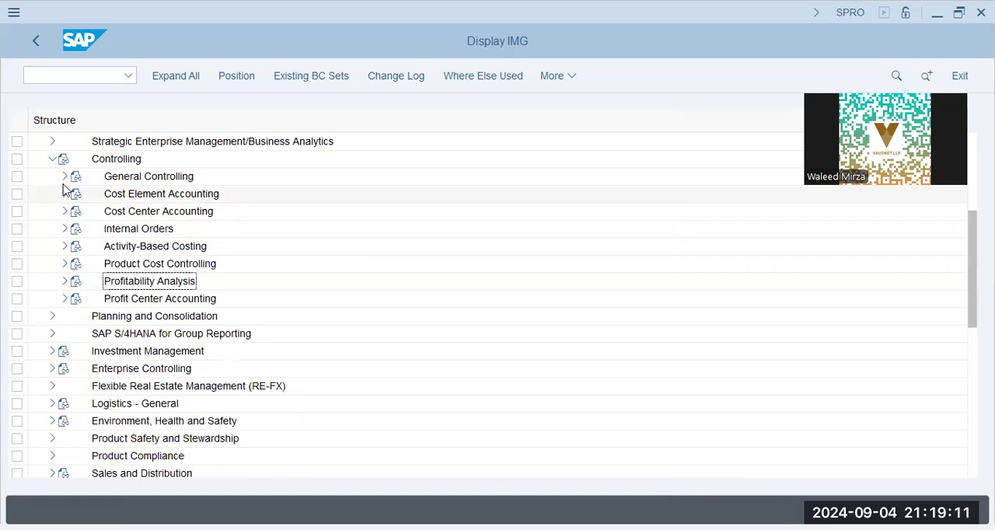
{"action": "left_click", "coordinate": [65, 177]}
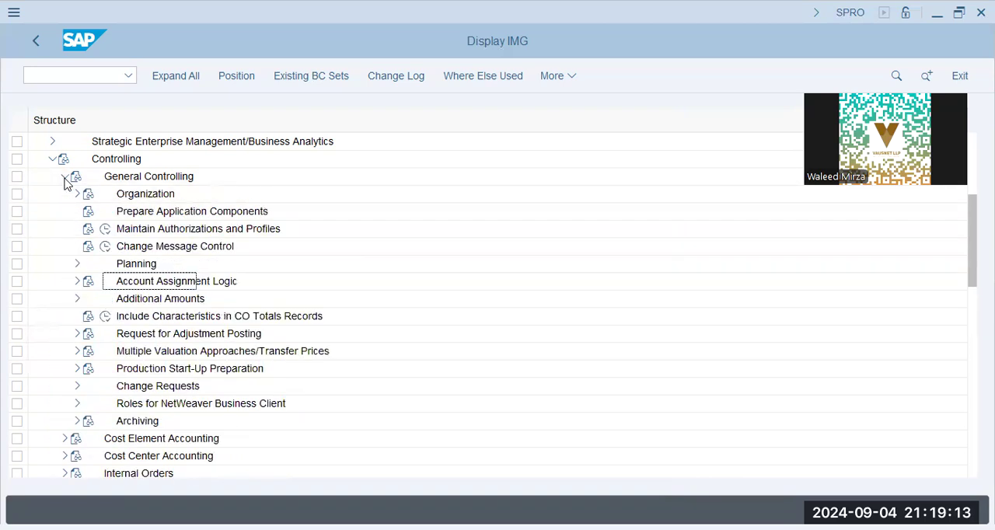
{"action": "left_click", "coordinate": [65, 177]}
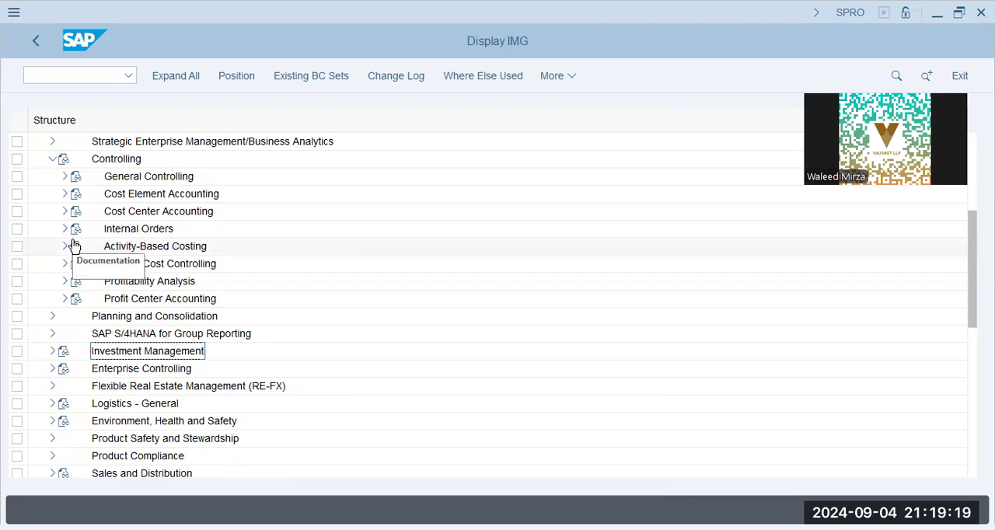
- Look through the Basic Settings for Planning activities in the Planning node of Cost Center Accounting
{"action": "left_click", "coordinate": [65, 212]}
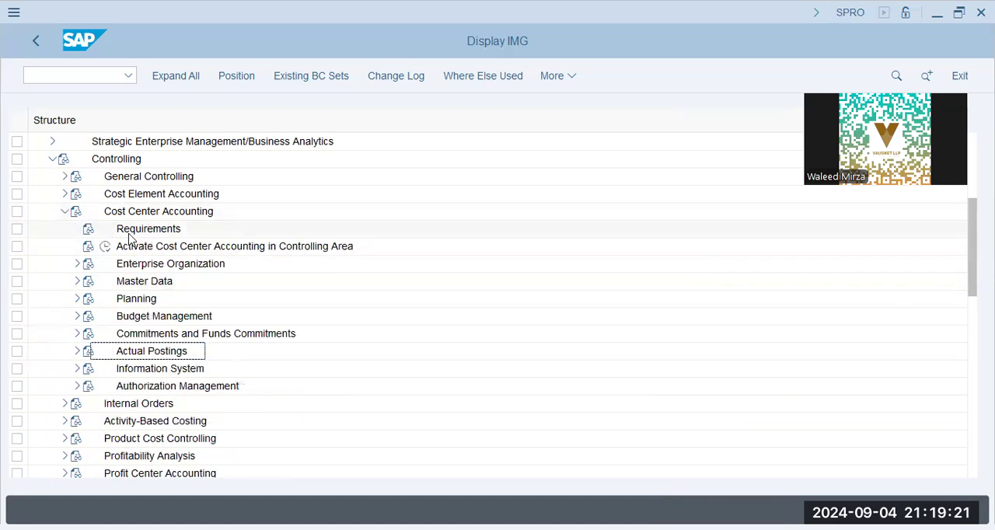
{"action": "left_click", "coordinate": [133, 298]}
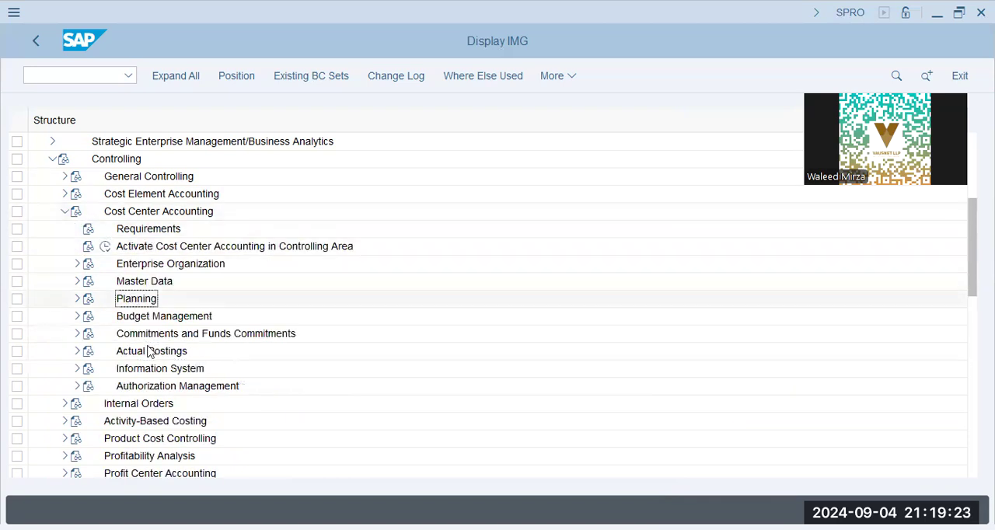
{"action": "left_click", "coordinate": [77, 299]}
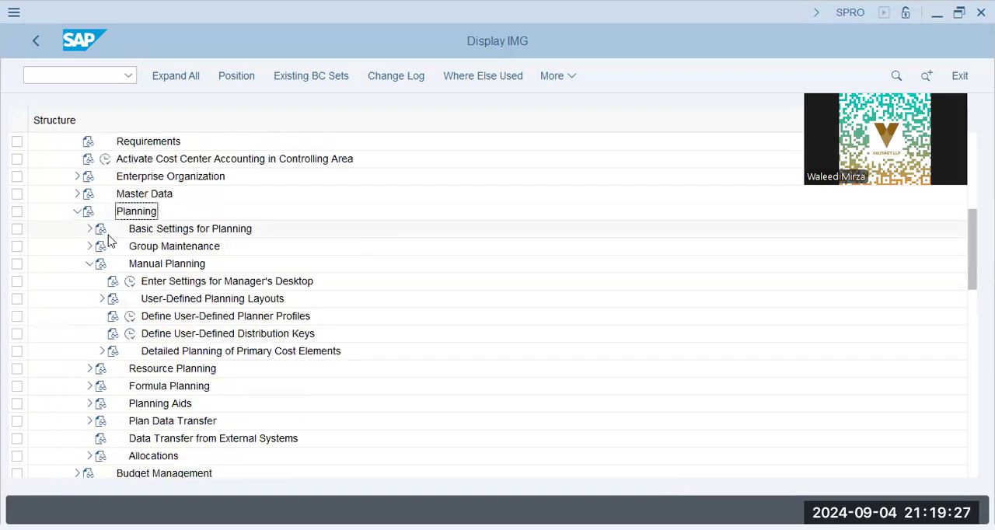
{"action": "left_click", "coordinate": [88, 264]}
{"action": "left_click", "coordinate": [89, 229]}
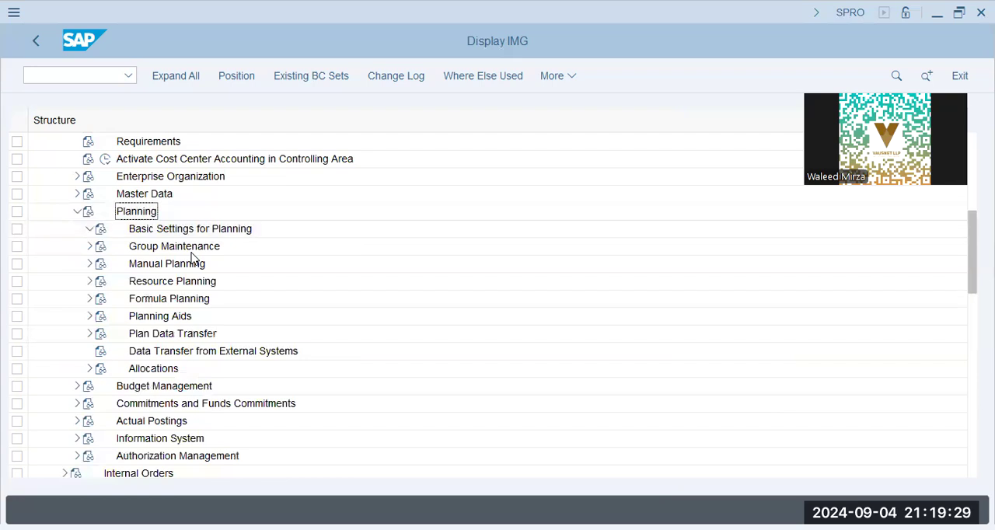
{"action": "left_click", "coordinate": [88, 228]}
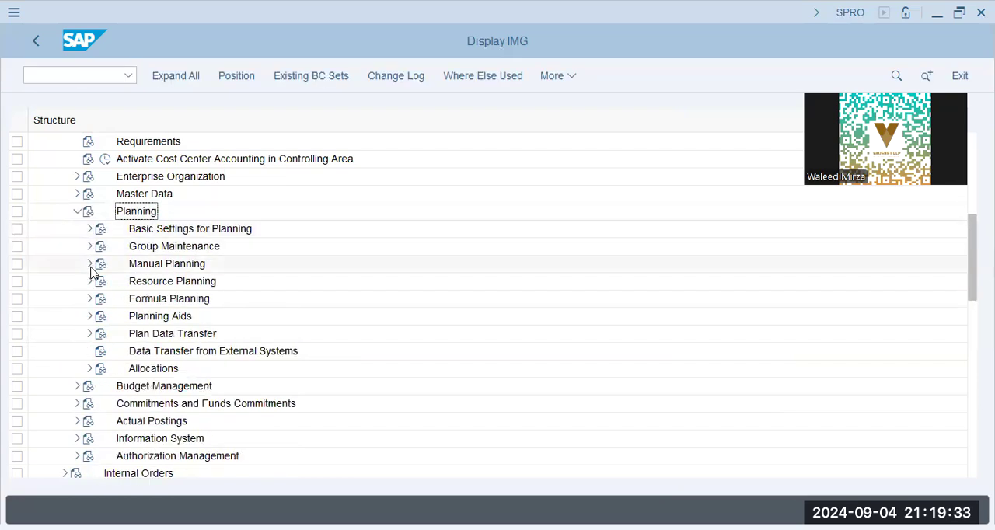
- Look through the Manual Planning and Resource Planning activities, and collapse the Planning node
{"action": "left_click", "coordinate": [89, 264]}
{"action": "left_click", "coordinate": [90, 266]}
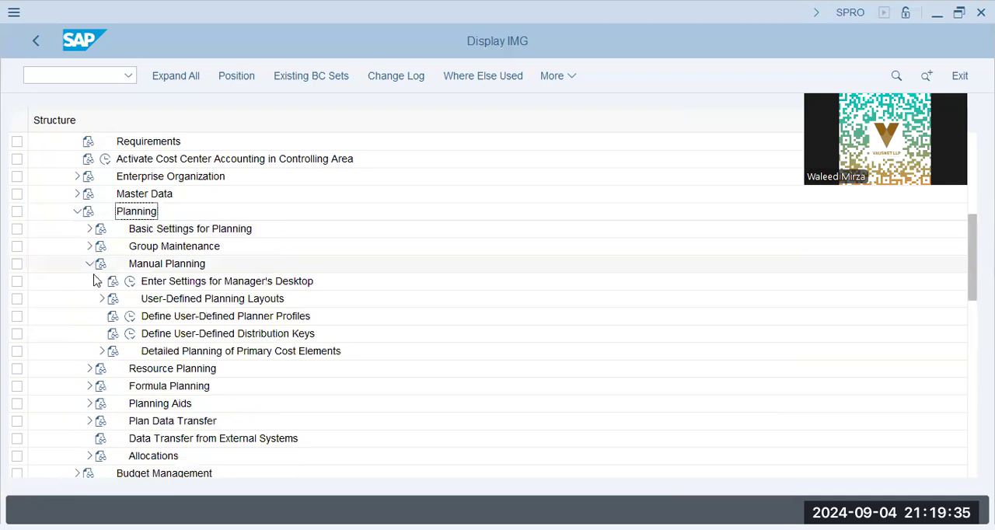
{"action": "left_click", "coordinate": [91, 287]}
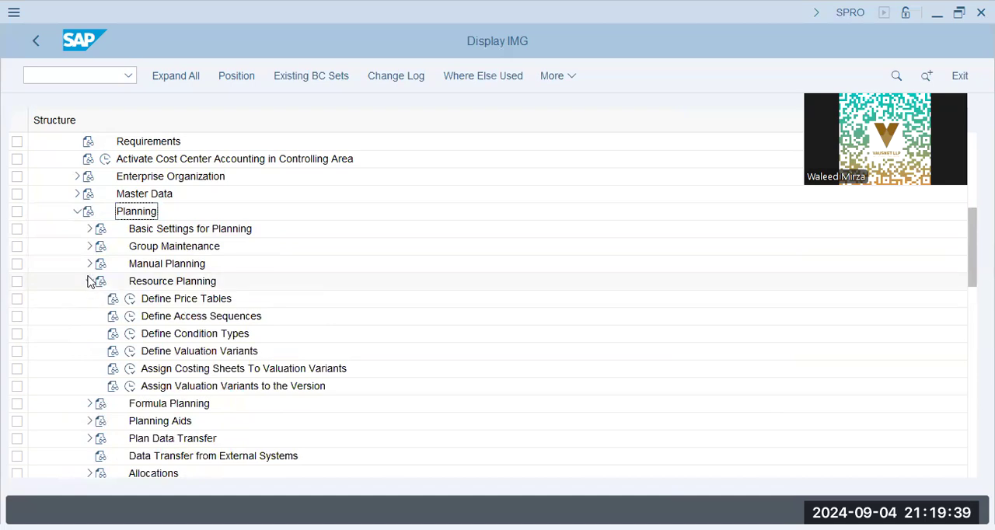
{"action": "left_click", "coordinate": [89, 281]}
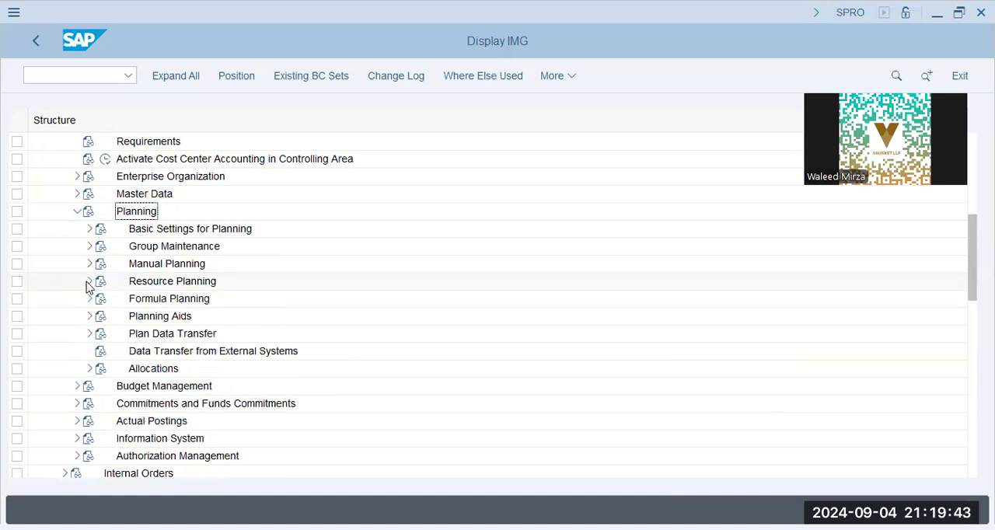
{"action": "left_click", "coordinate": [77, 211]}
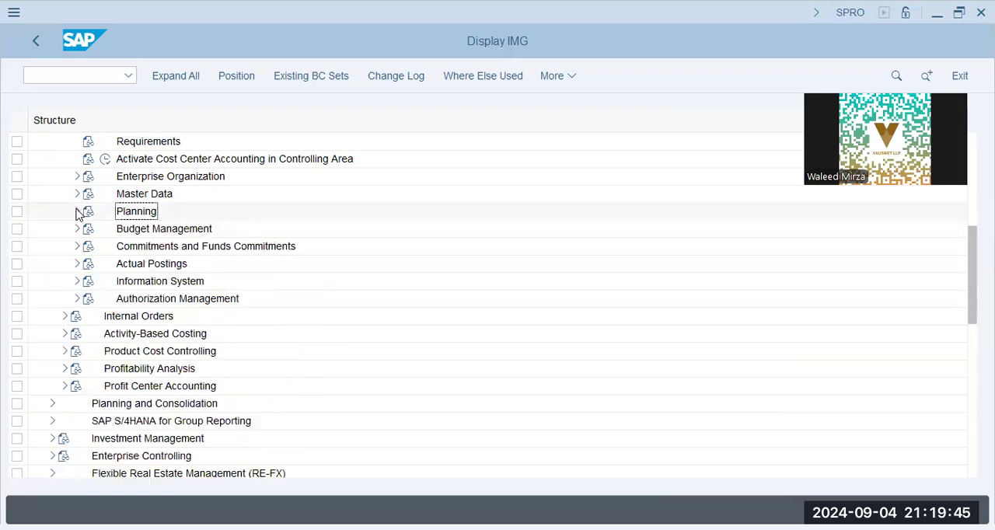
- Expand Period-End Closing under the Actual Postings node, with Manual Actual Postings collapsed
{"action": "left_click", "coordinate": [77, 265]}
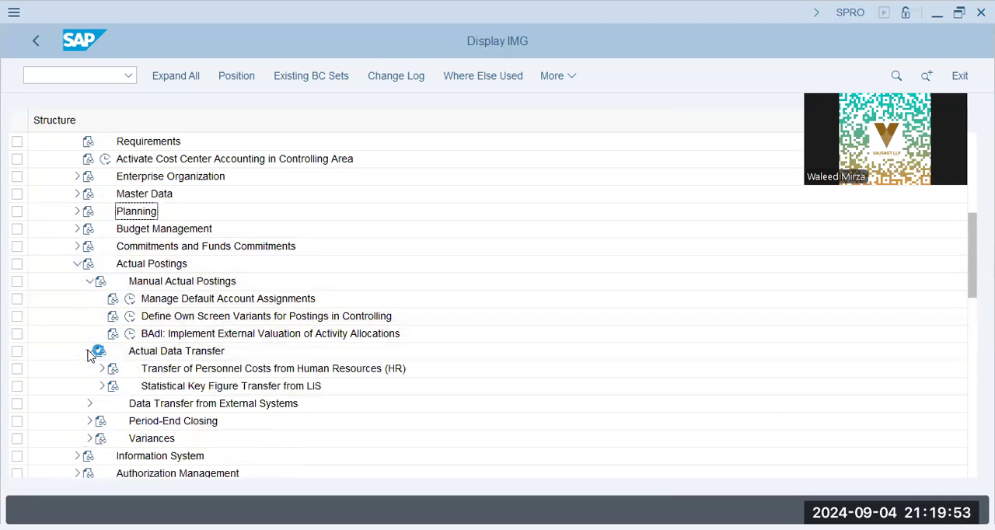
{"action": "left_click", "coordinate": [89, 282]}
{"action": "left_click", "coordinate": [88, 282]}
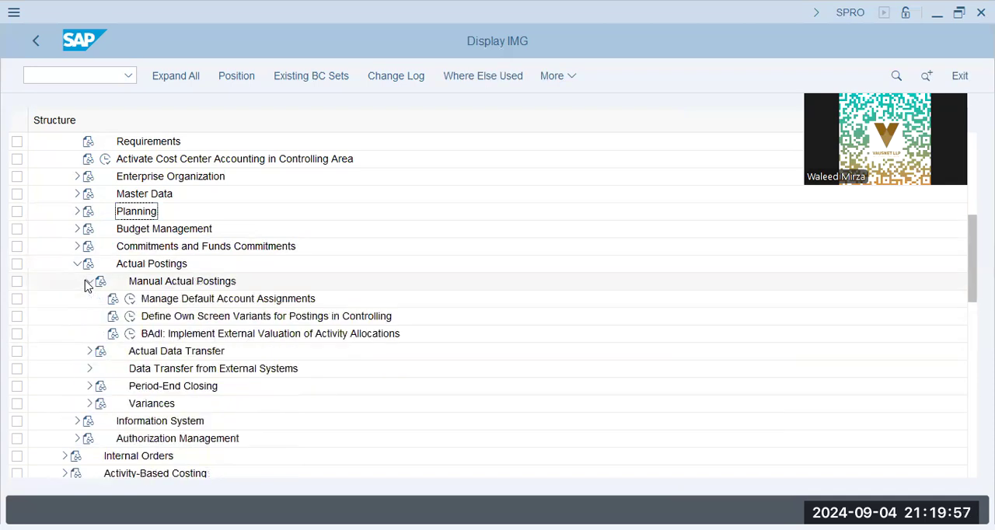
{"action": "left_click", "coordinate": [89, 282]}
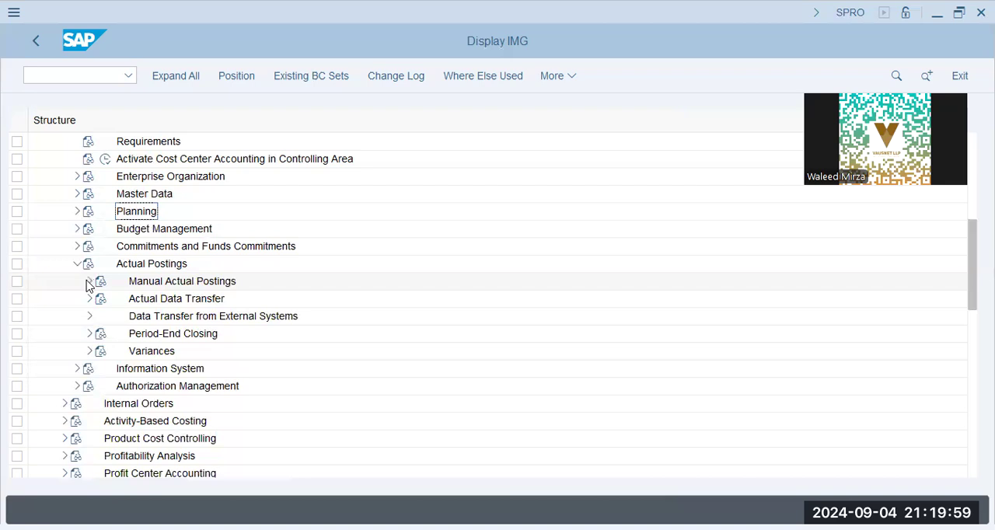
{"action": "left_click", "coordinate": [90, 333]}
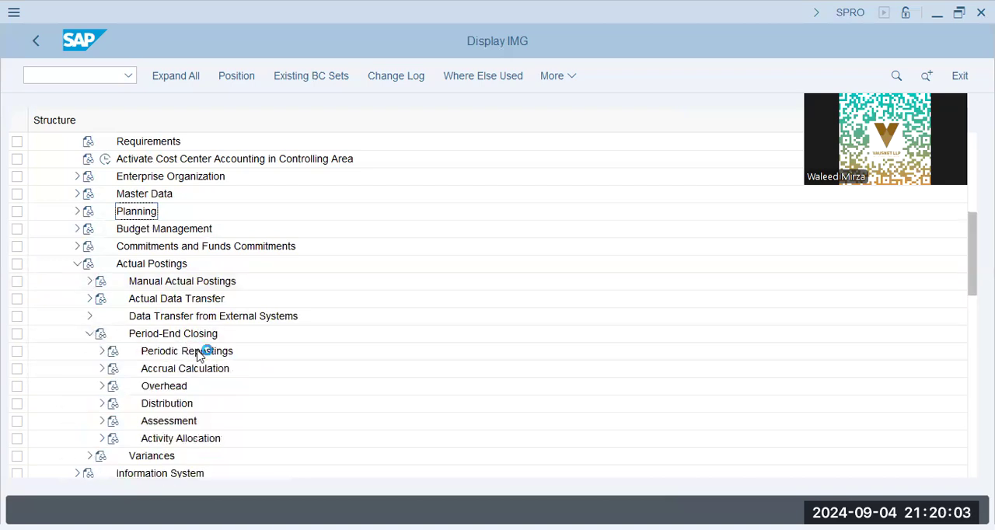
- Expand Activity Allocation under Period-End Closing, and list the activities of its Indirect Activity Allocation node
{"action": "left_click", "coordinate": [199, 355]}
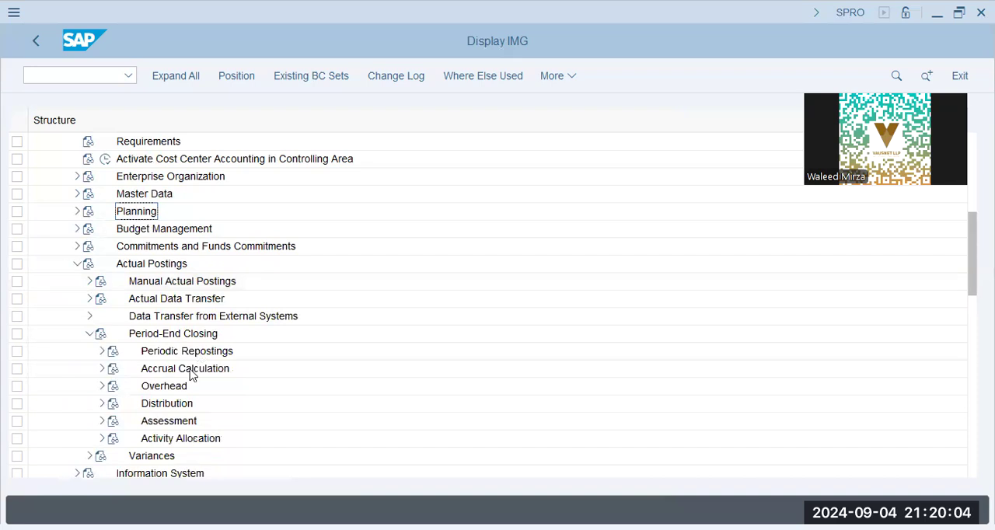
{"action": "left_click", "coordinate": [175, 388]}
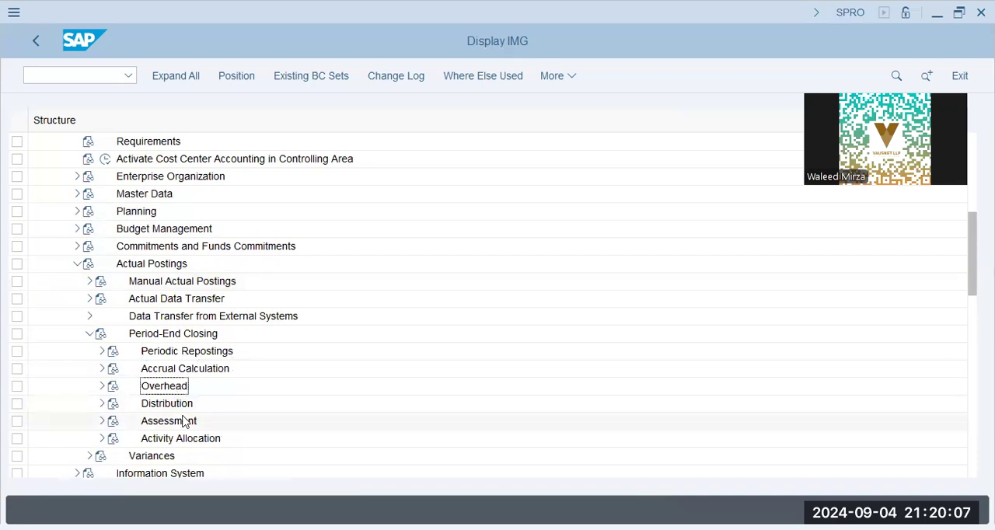
{"action": "left_click", "coordinate": [161, 393]}
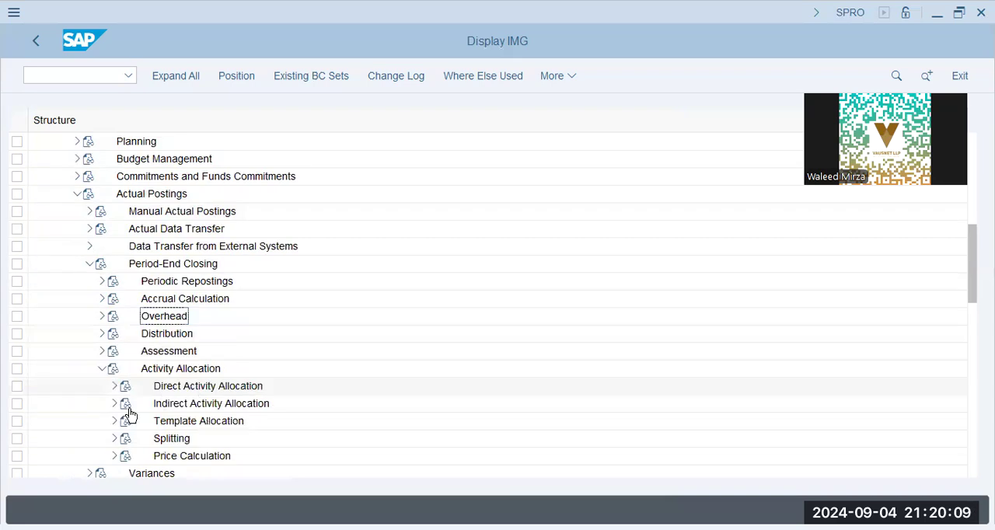
{"action": "double_click", "coordinate": [220, 404]}
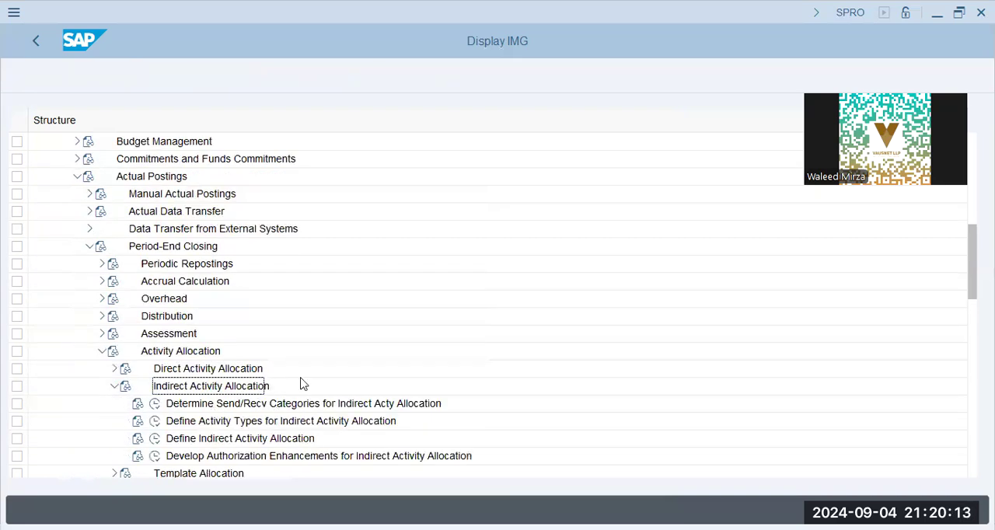
{"action": "scroll", "coordinate": [218, 394], "scroll_direction": "down", "scroll_amount": 1}
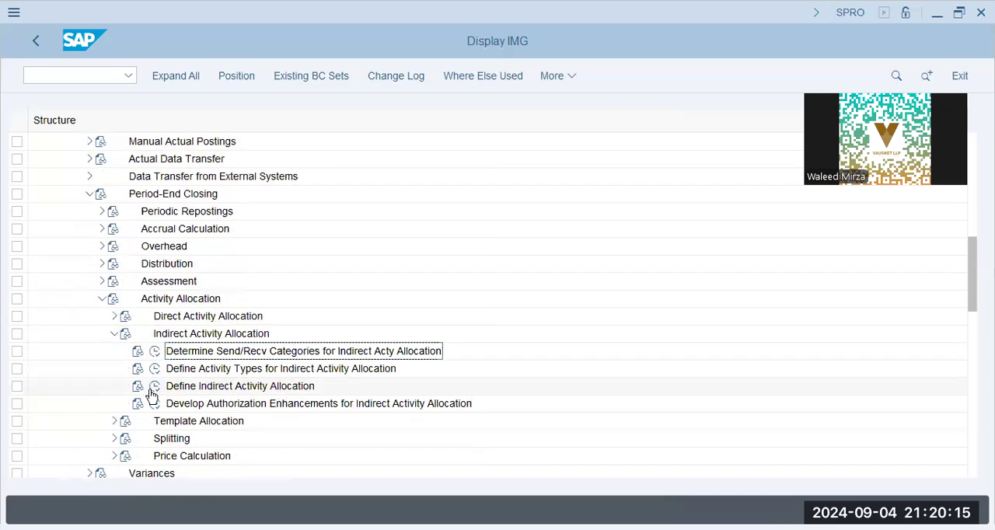
- Open Define Indirect Activity Allocation for cycle XAP4 starting 01.01.2024 in controlling area XAP9, and show its segment overview
{"action": "left_click", "coordinate": [154, 387]}
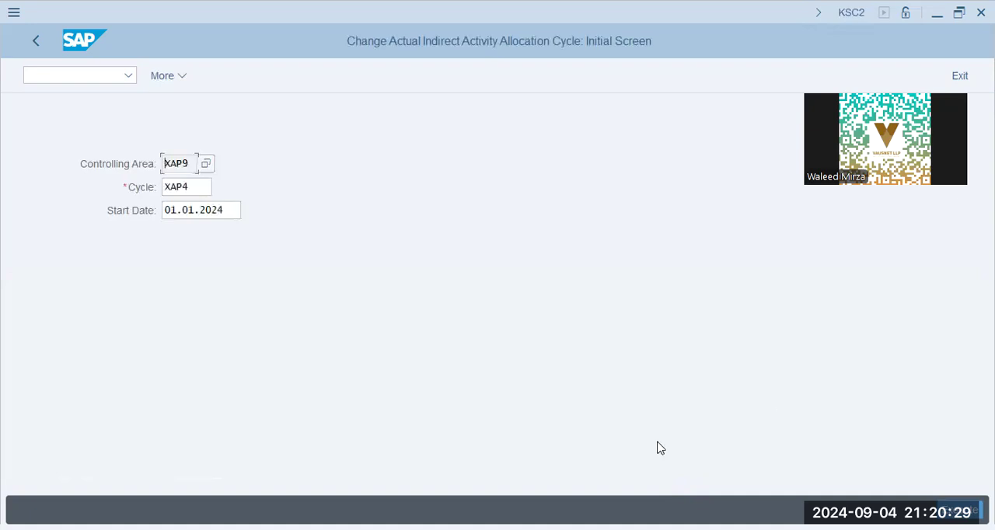
{"action": "left_click", "coordinate": [971, 510]}
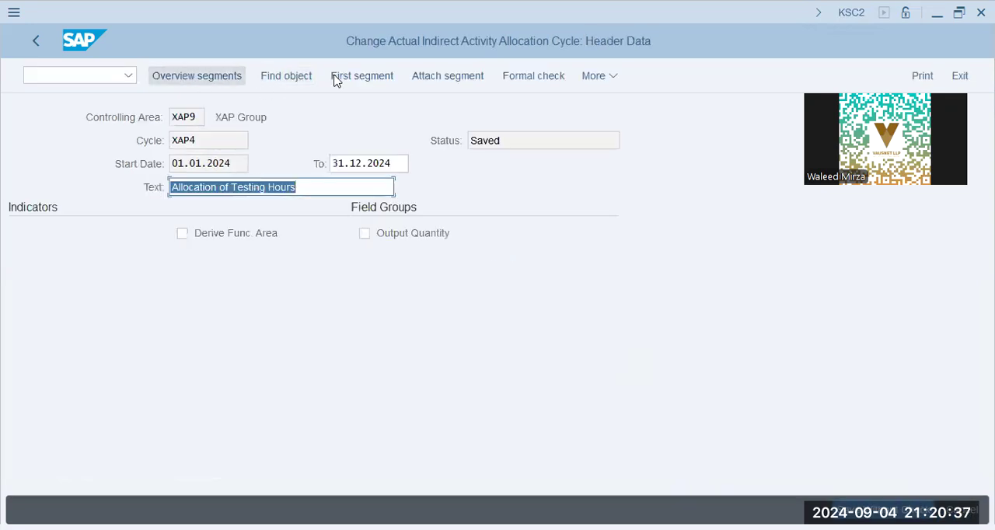
{"action": "left_click", "coordinate": [200, 75]}
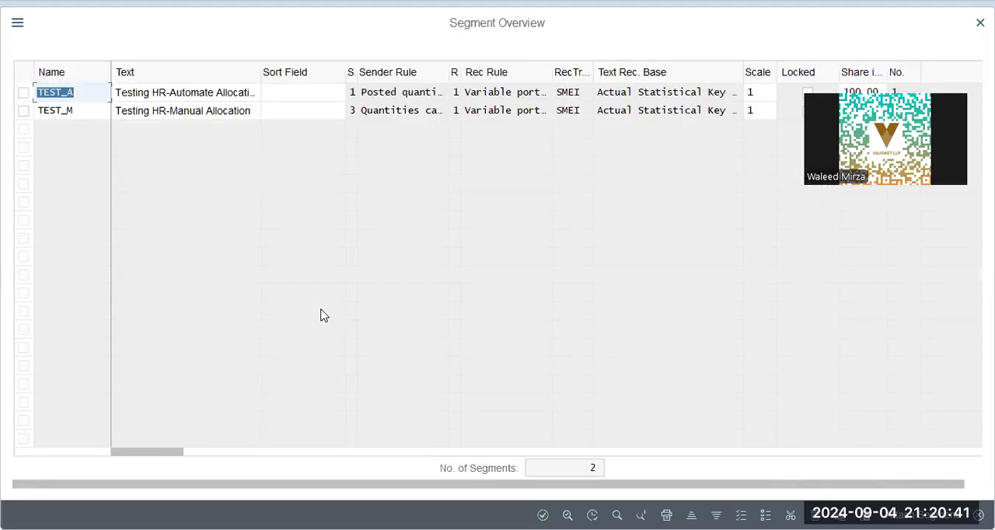
- Review the sender rule, share and text of segments TEST_A and TEST_M, and close the segment overview
{"action": "left_click", "coordinate": [416, 91]}
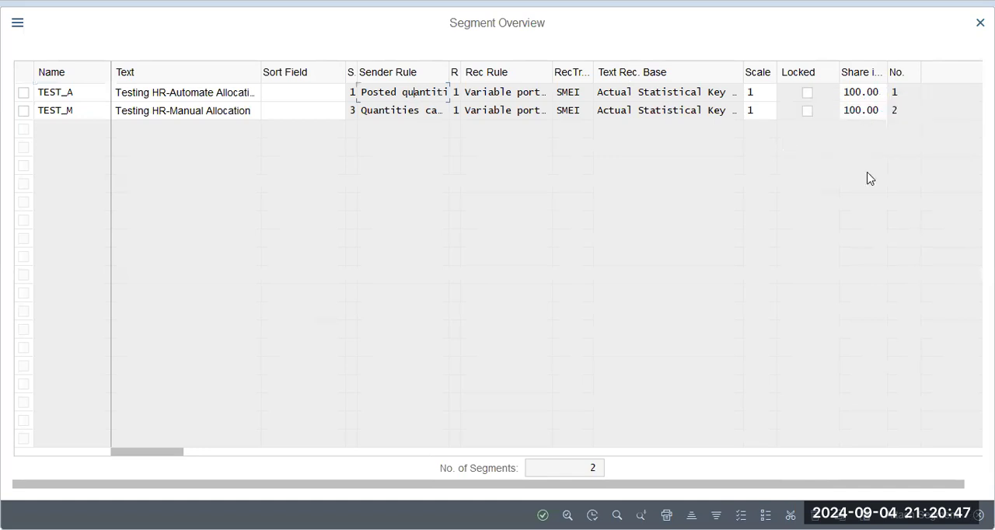
{"action": "left_click", "coordinate": [855, 110]}
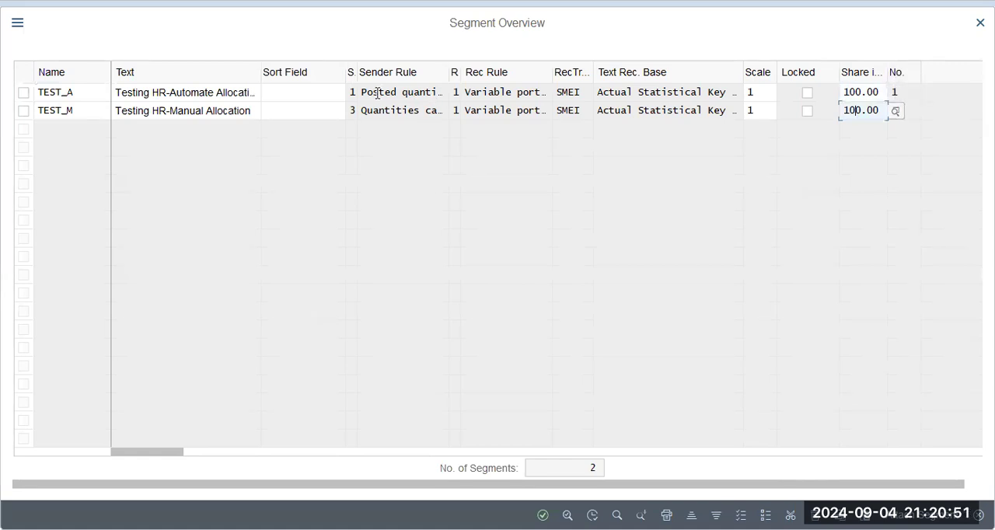
{"action": "left_click", "coordinate": [211, 109]}
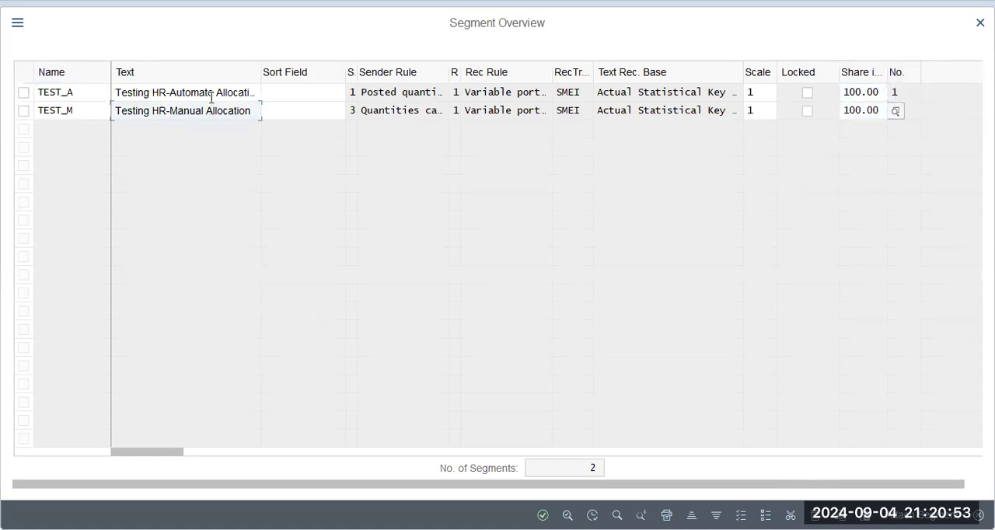
{"action": "left_click", "coordinate": [80, 111]}
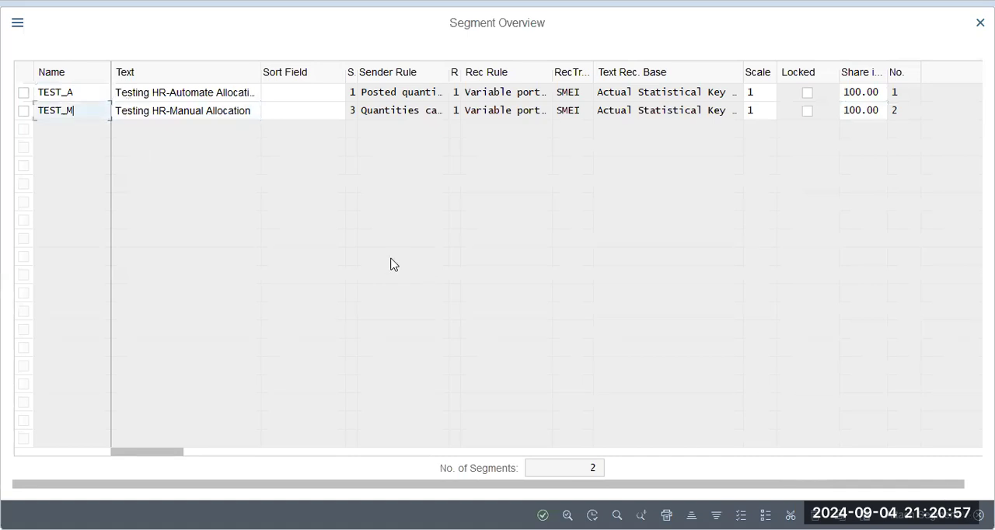
{"action": "key", "text": "Return"}
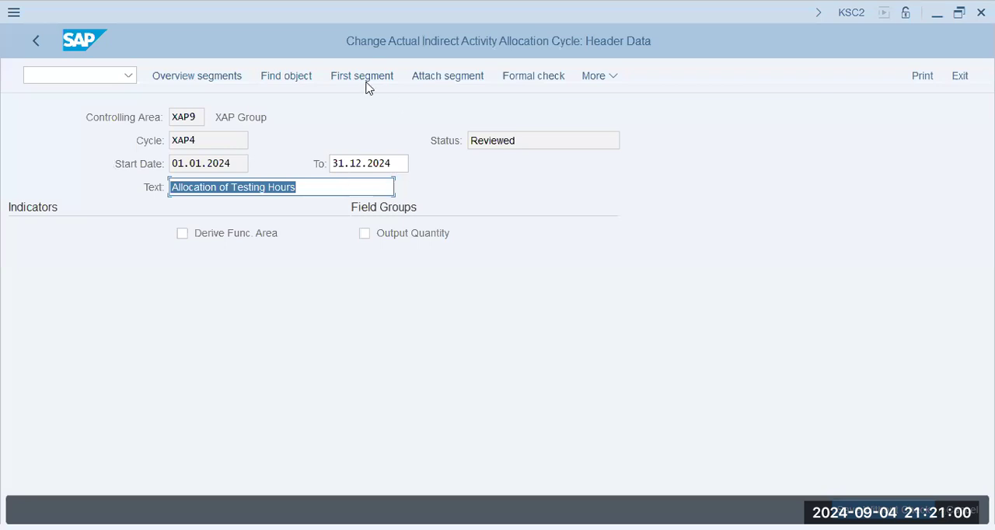
- Open the cycle's first segment, TEST_A, and review its segment header, sender and receiver settings, and receiver tracing factor
{"action": "left_click", "coordinate": [361, 75]}
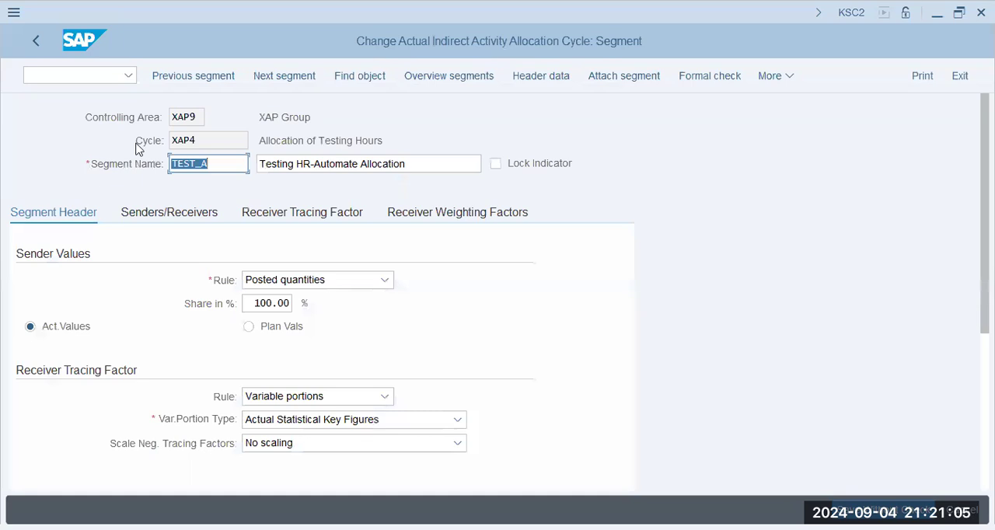
{"action": "scroll", "coordinate": [159, 97], "scroll_direction": "down", "scroll_amount": 2}
{"action": "left_click", "coordinate": [163, 107]}
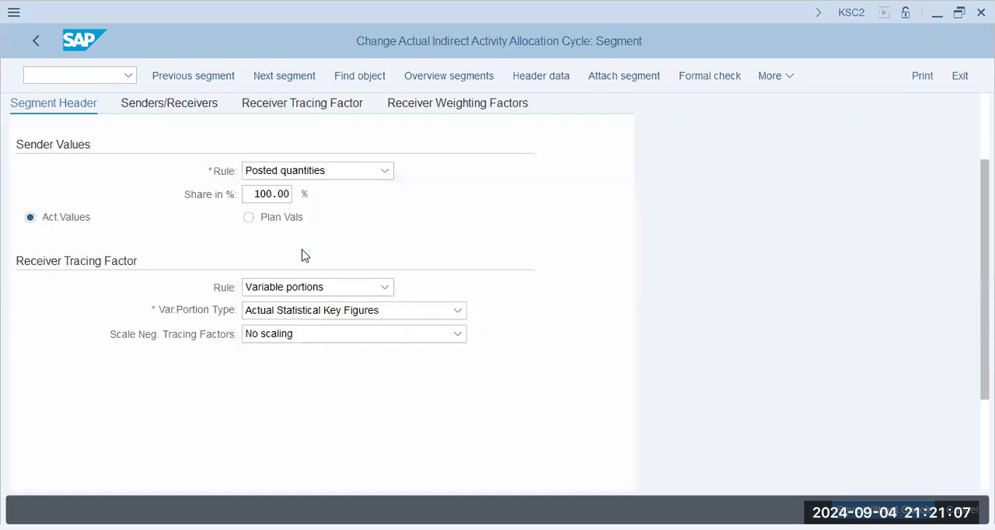
{"action": "left_click", "coordinate": [189, 300]}
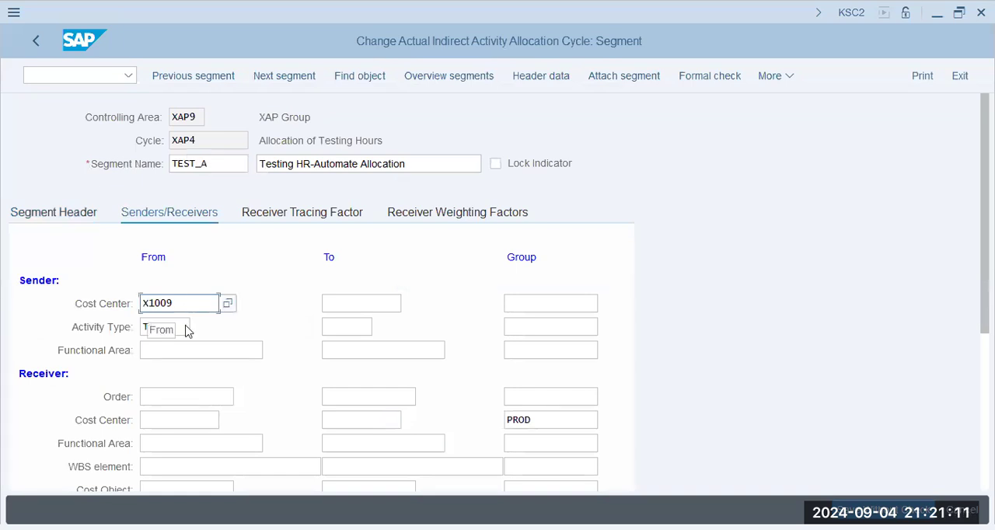
{"action": "key", "text": "Tab"}
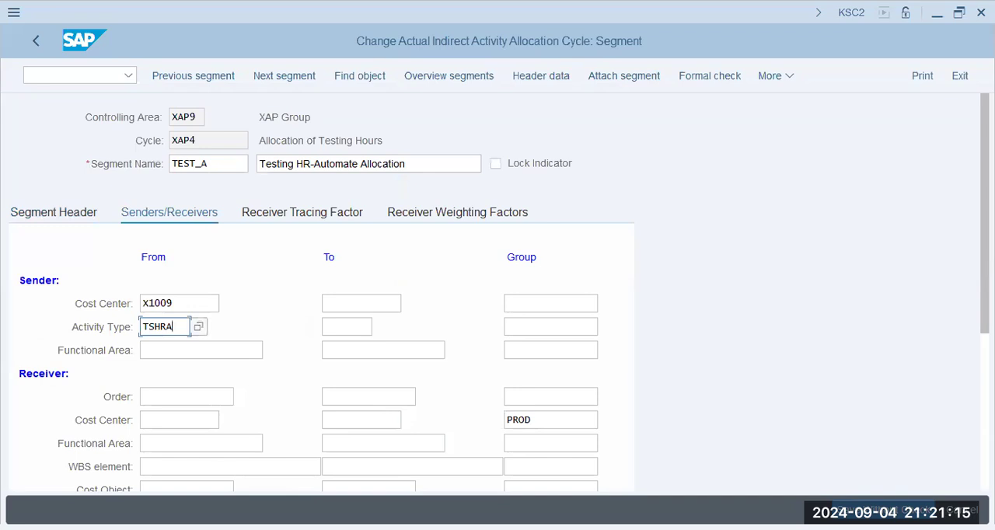
{"action": "left_click", "coordinate": [549, 418]}
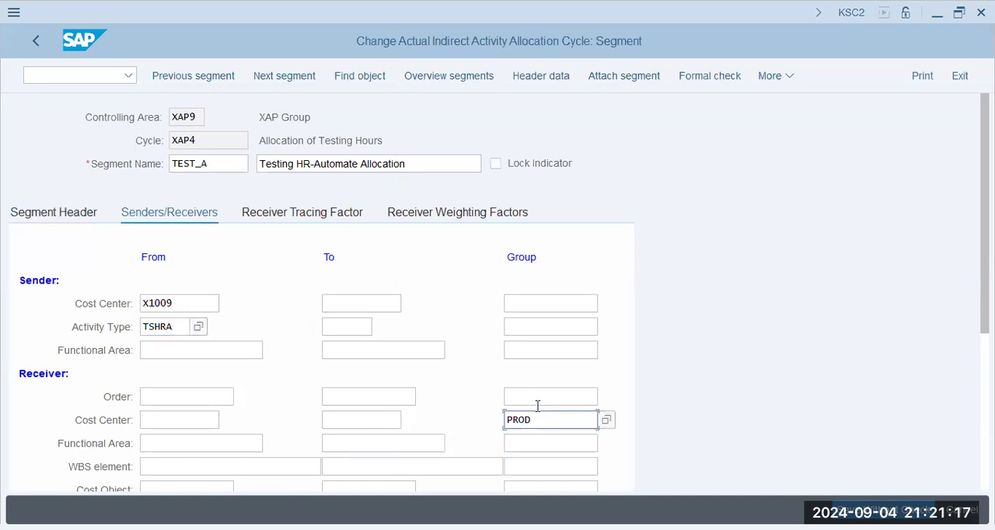
{"action": "scroll", "coordinate": [488, 349], "scroll_direction": "down", "scroll_amount": 1}
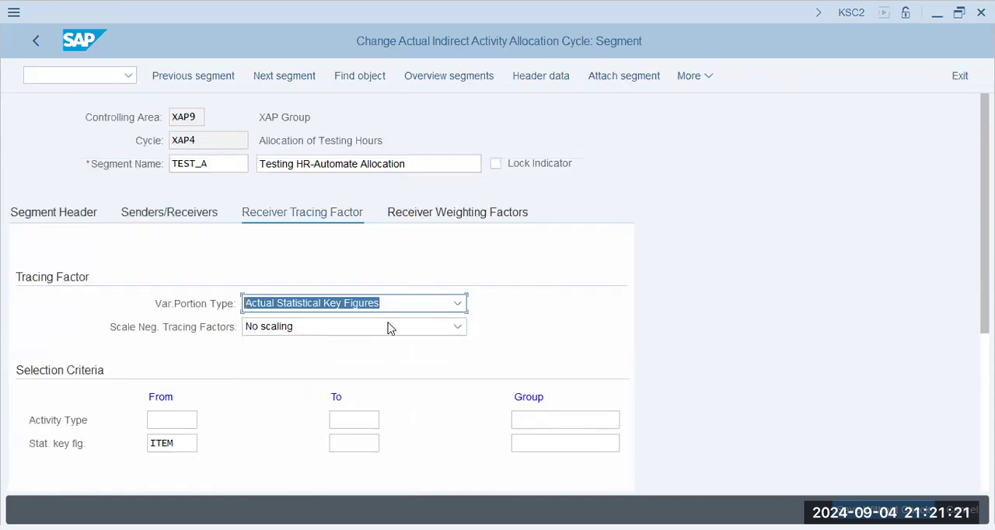
- Look up the activity types available for the receiver tracing factor in controlling area XAP9, and close the list without choosing one
{"action": "left_click", "coordinate": [172, 447]}
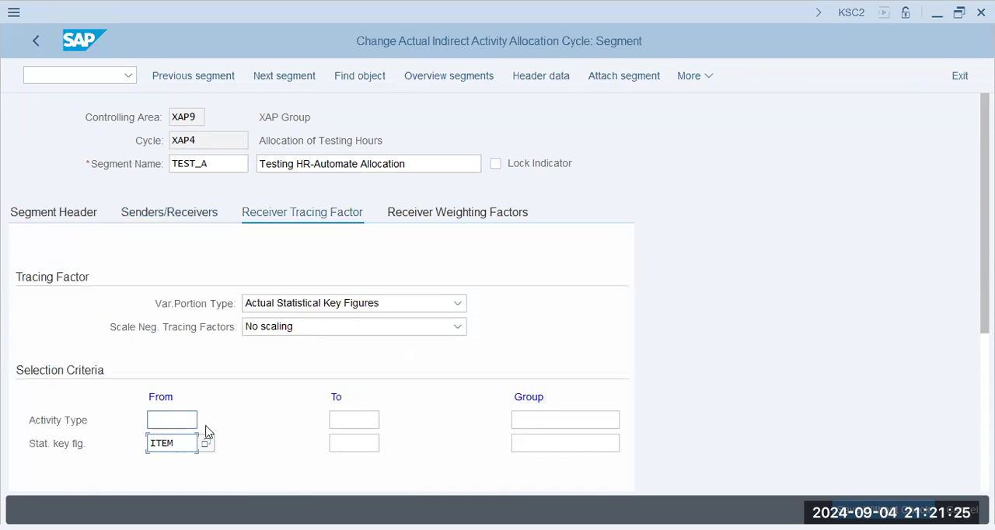
{"action": "key", "text": "Return"}
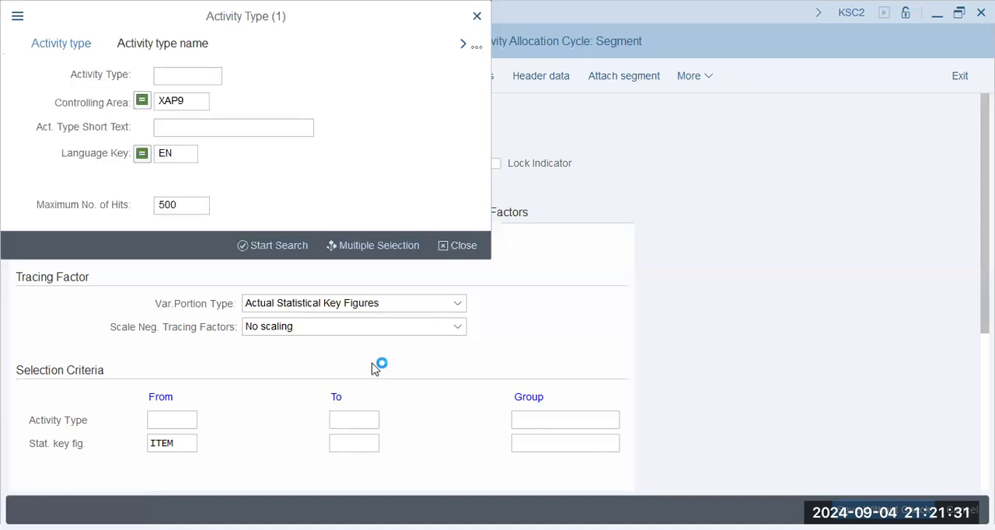
{"action": "left_click", "coordinate": [276, 245]}
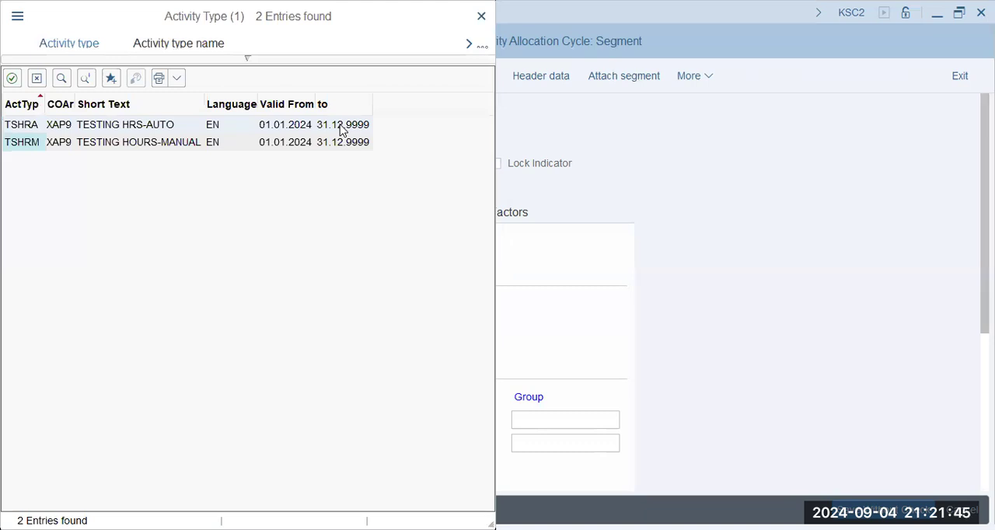
{"action": "key", "text": "Escape"}
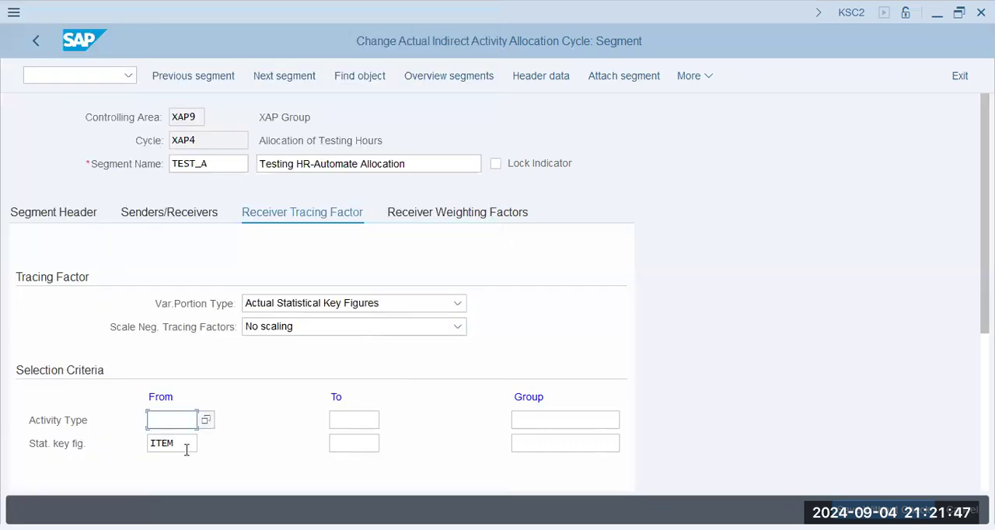
- Look through the statistical key figures available for the tracing factor, marking ITEM for XAP9, and return to the segment
{"action": "left_click", "coordinate": [197, 447]}
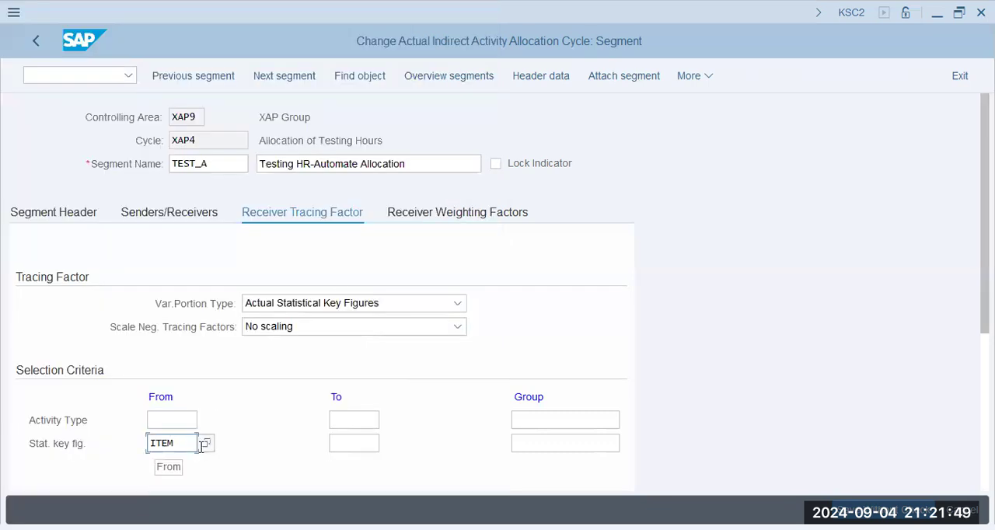
{"action": "left_click", "coordinate": [205, 443]}
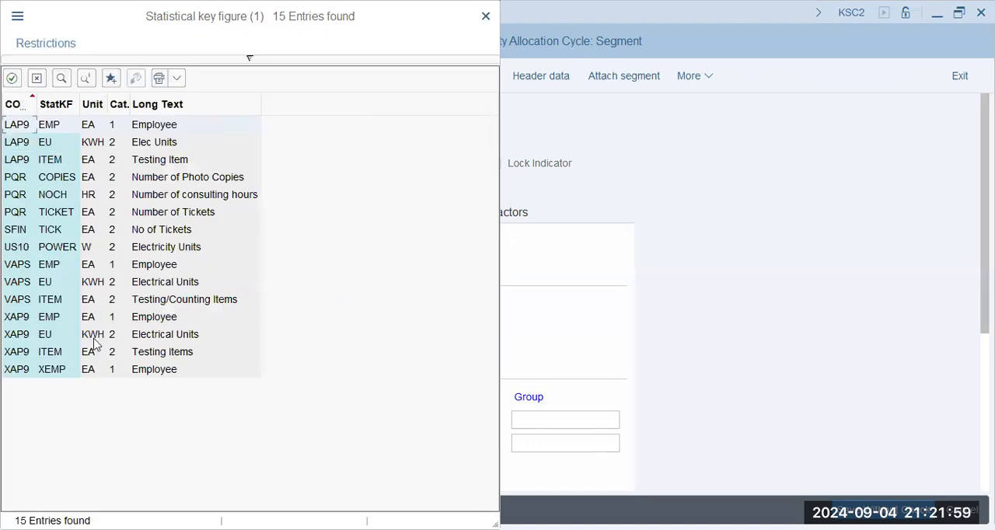
{"action": "left_click", "coordinate": [56, 359]}
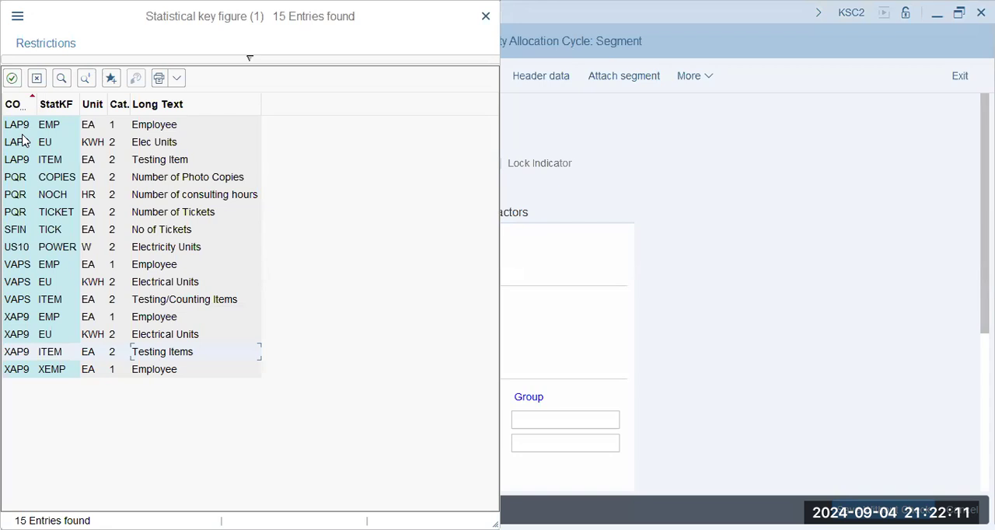
{"action": "key", "text": "Return"}
{"action": "key", "text": "Return"}
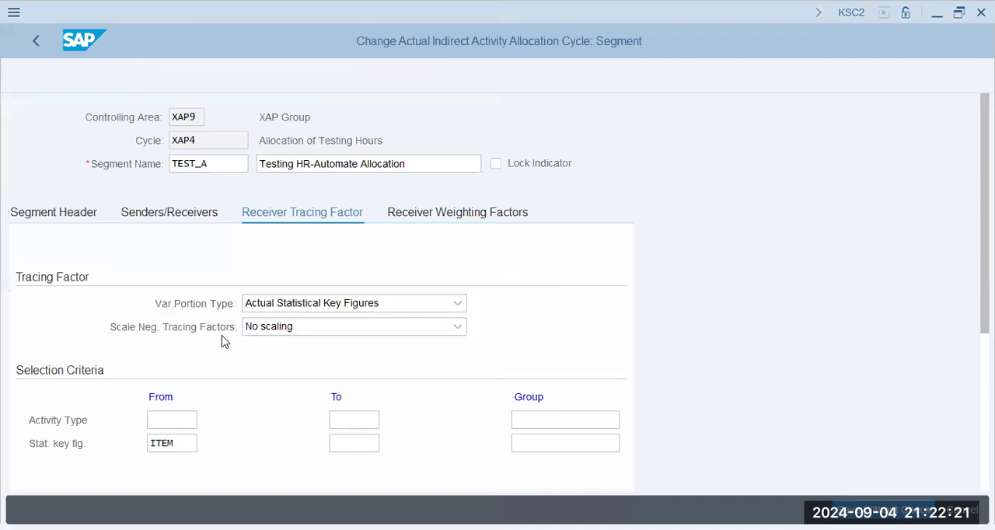
- Compare segment TEST_A's sender activity type with its statistical key figure, and review the receiver weighting factors
{"action": "left_click", "coordinate": [177, 326]}
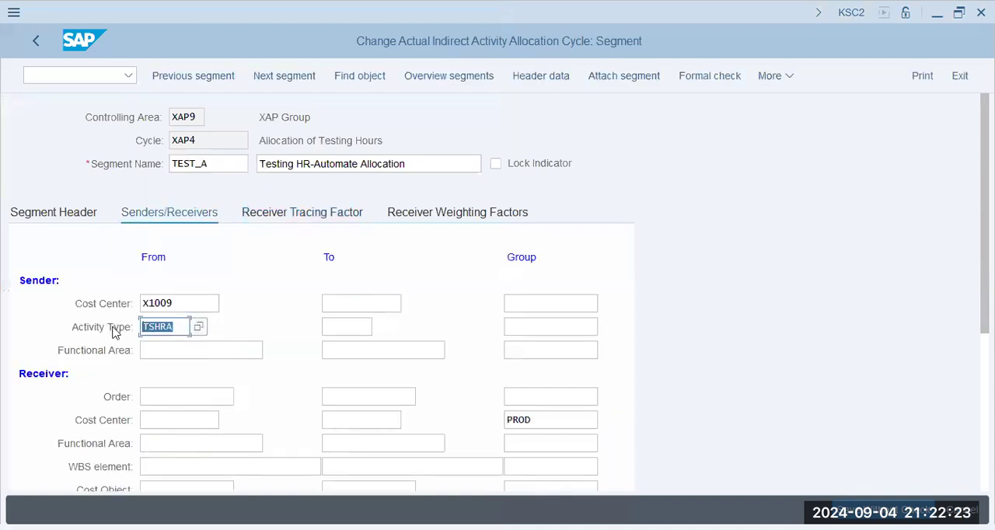
{"action": "left_click", "coordinate": [283, 220]}
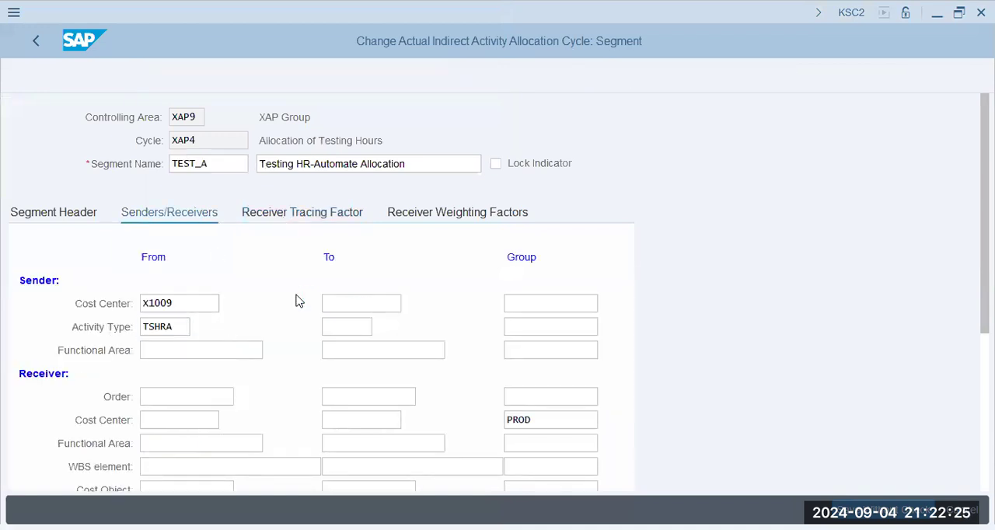
{"action": "left_click", "coordinate": [177, 444]}
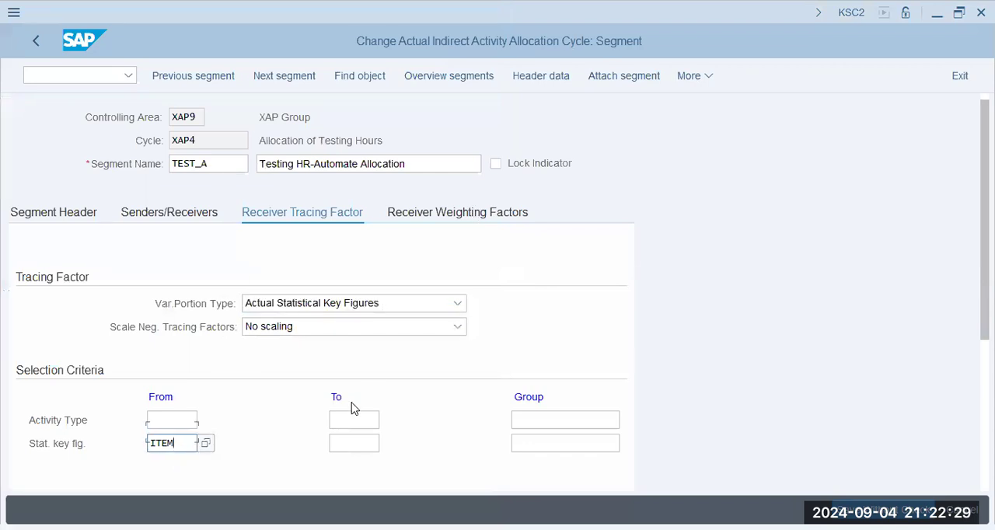
{"action": "scroll", "coordinate": [352, 402], "scroll_direction": "down", "scroll_amount": 1}
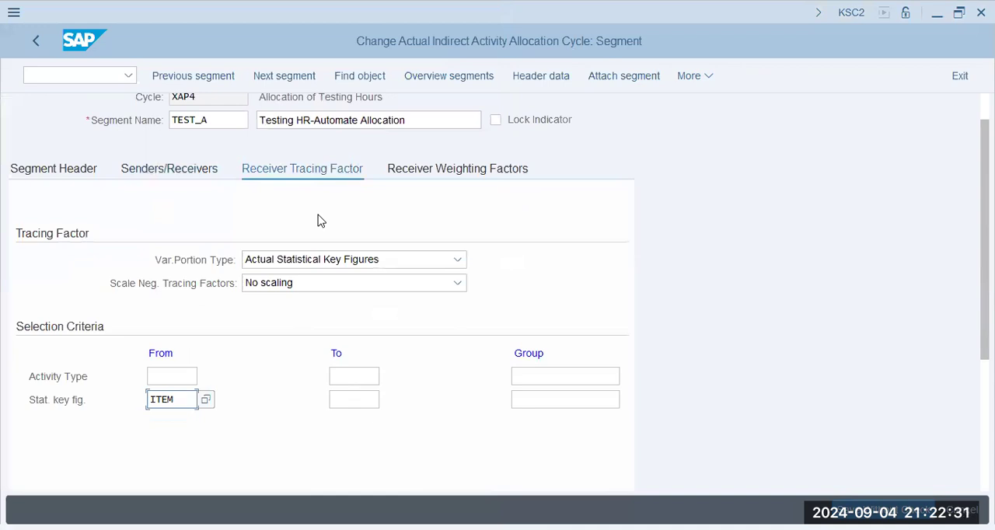
{"action": "left_click", "coordinate": [433, 170]}
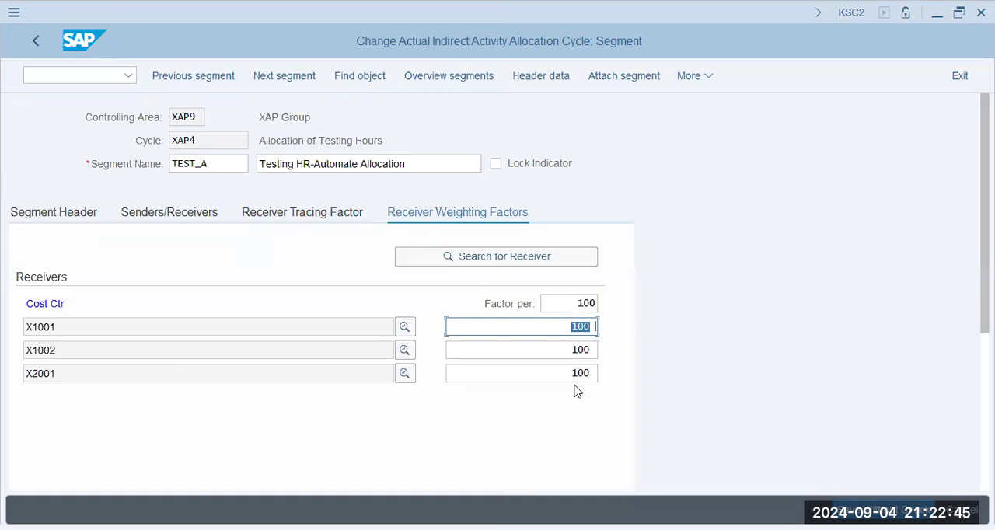
- Start transaction KSS4 in a new session, leaving the allocation cycle segment open
{"action": "left_click", "coordinate": [94, 78]}
{"action": "type", "text": "/o kss4"}
{"action": "key", "text": "Return"}
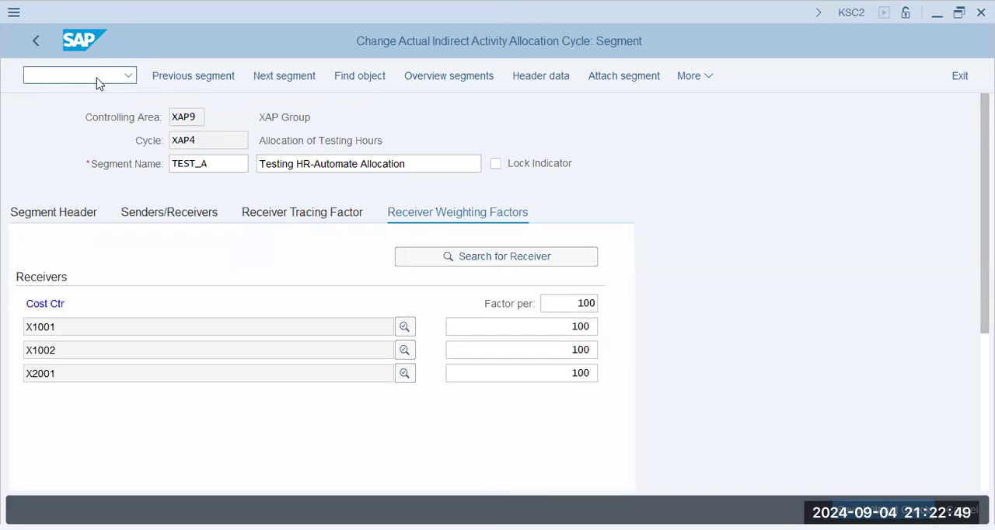
{"action": "left_click", "coordinate": [531, 132]}
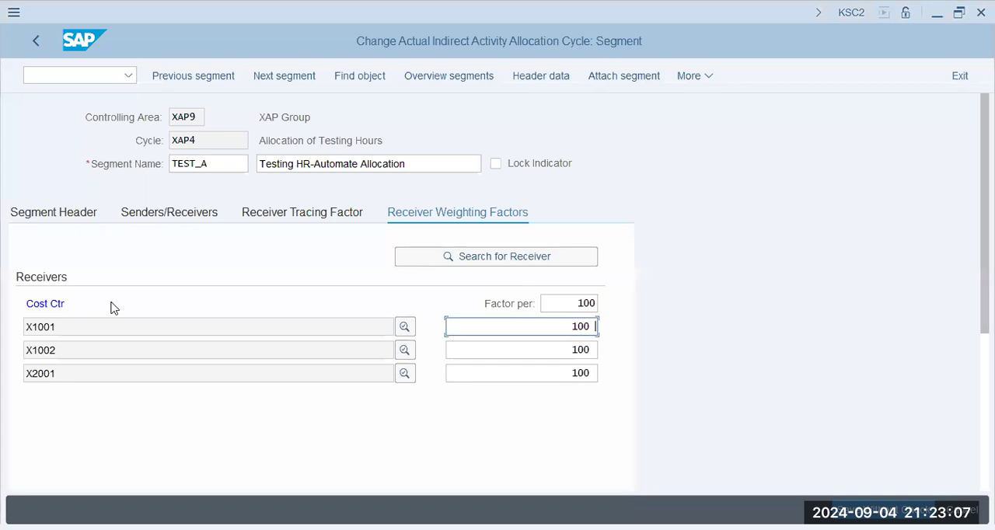
- Switch to the Plan Cost Splitting session and set the period range from 2 to 2
{"action": "key", "text": "alt+Tab"}
{"action": "type", "text": "2"}
{"action": "key", "text": "Tab"}
{"action": "type", "text": "2"}
{"action": "key", "text": "Tab"}
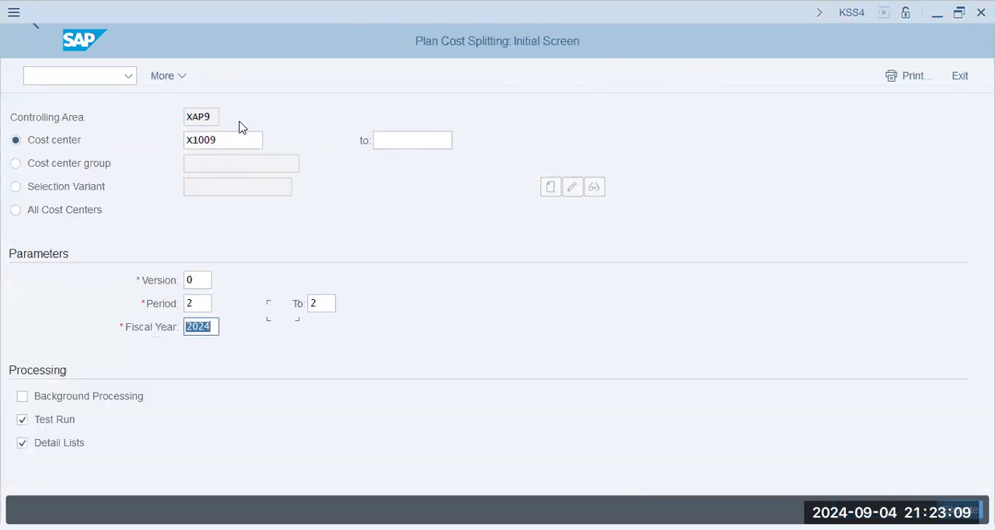
- Execute the plan cost splitting test run for cost center X1009 and open the long text of cost element 400600's tracing factor message
{"action": "left_click", "coordinate": [241, 144]}
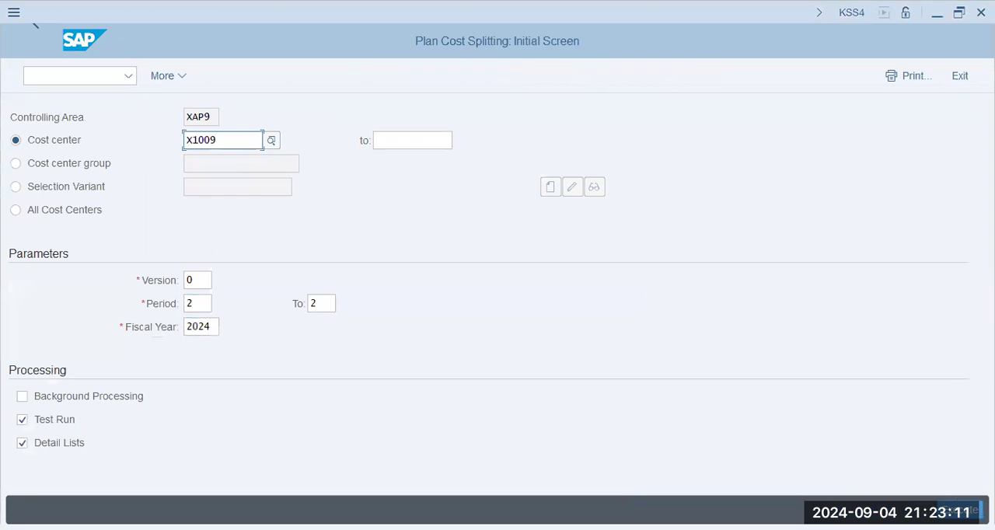
{"action": "key", "text": "F8"}
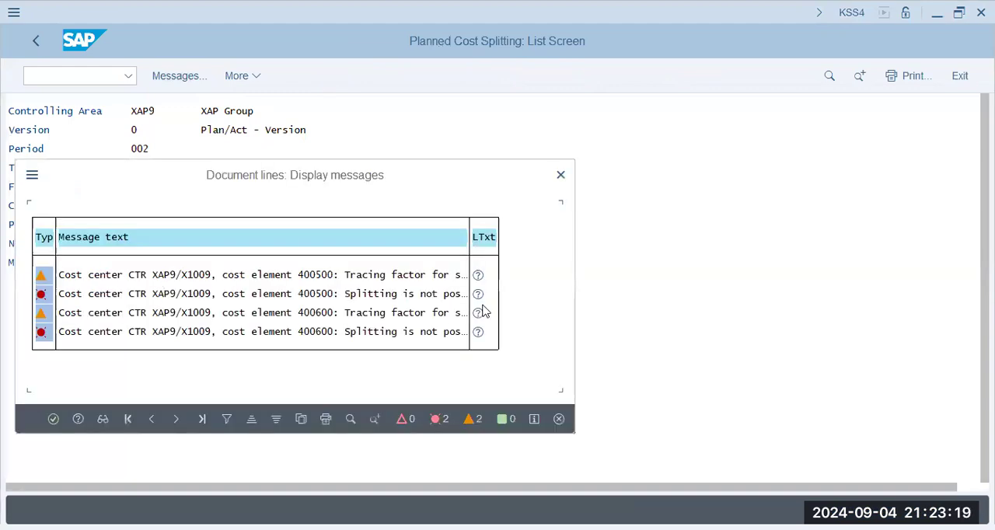
{"action": "key", "text": "Return"}
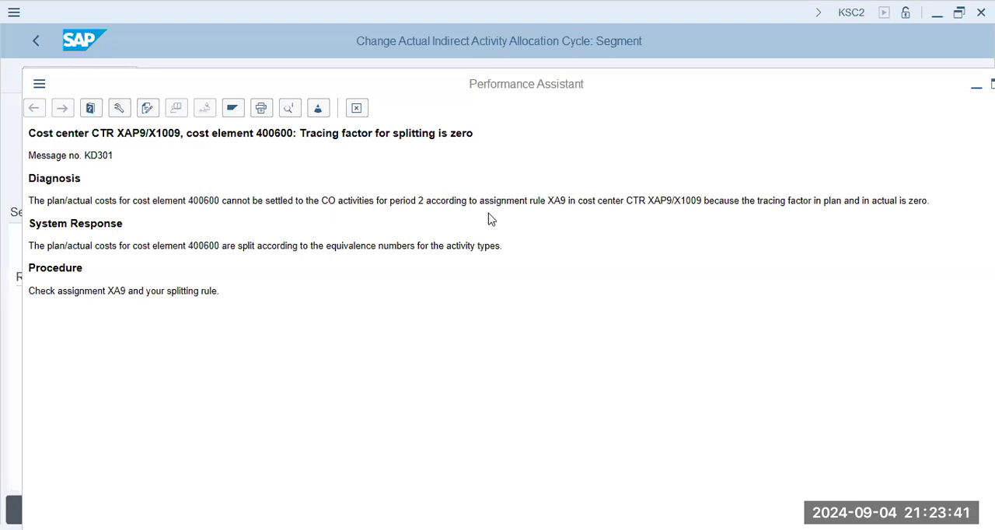
- Return to segment TEST_A's receiver tracing factor and set the scaling of negative tracing factors to Standard scaling
{"action": "left_click", "coordinate": [14, 218]}
{"action": "left_click", "coordinate": [318, 213]}
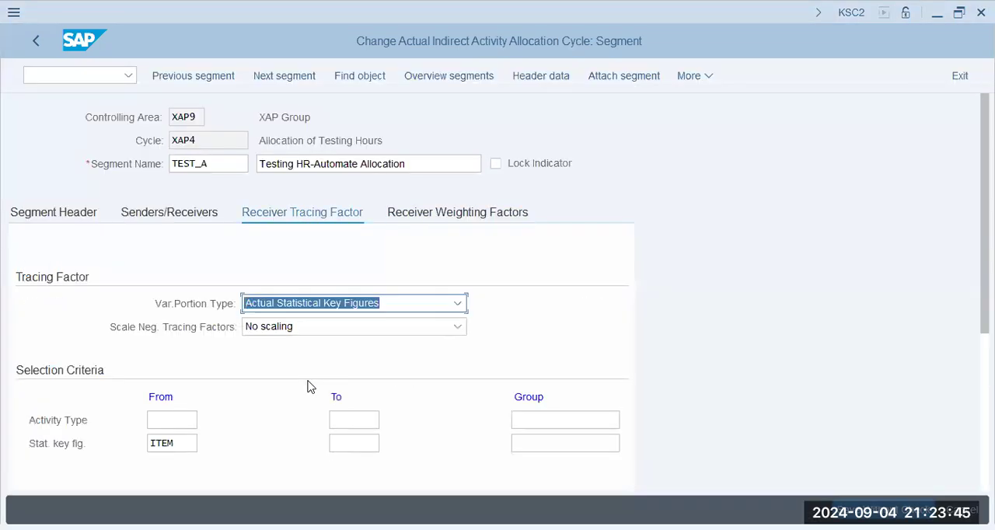
{"action": "scroll", "coordinate": [306, 386], "scroll_direction": "down", "scroll_amount": 3}
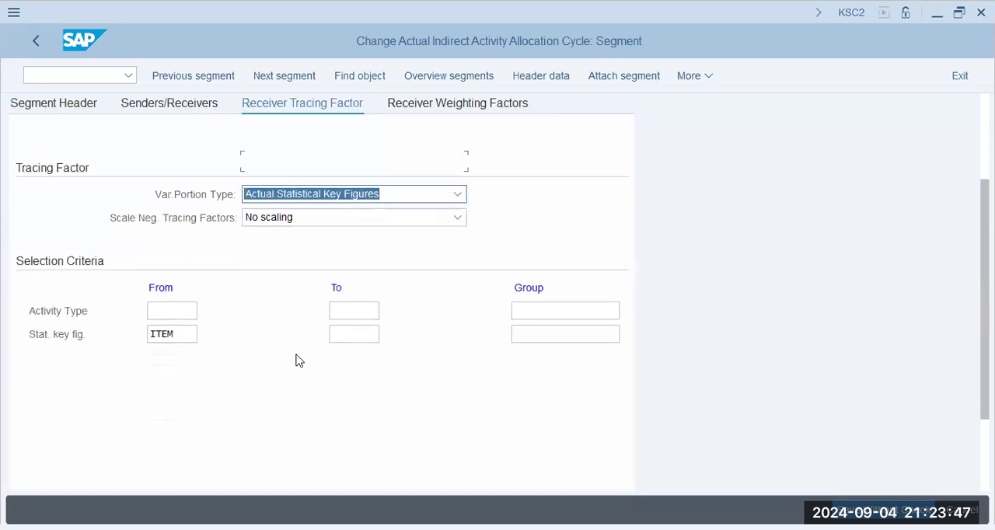
{"action": "left_click", "coordinate": [314, 190]}
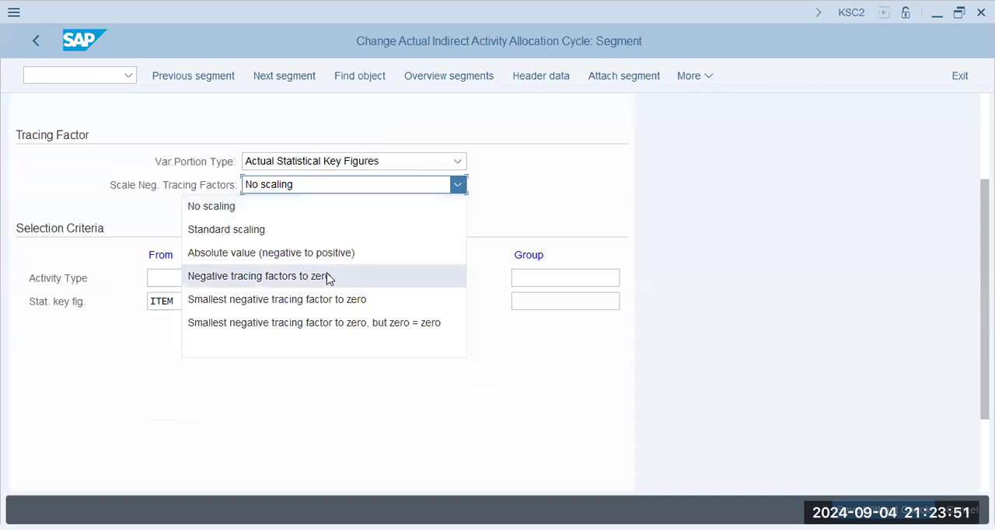
{"action": "left_click", "coordinate": [347, 230]}
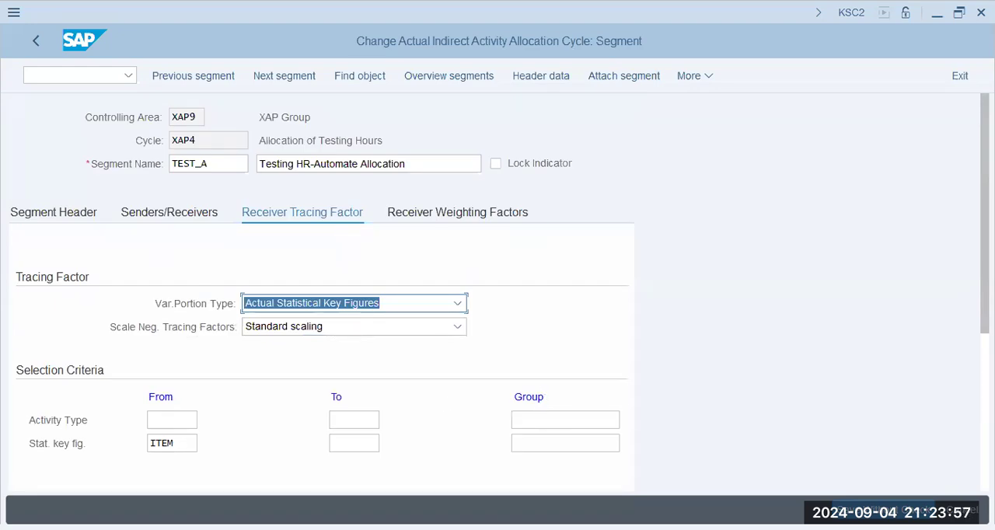
{"action": "left_click", "coordinate": [696, 78]}
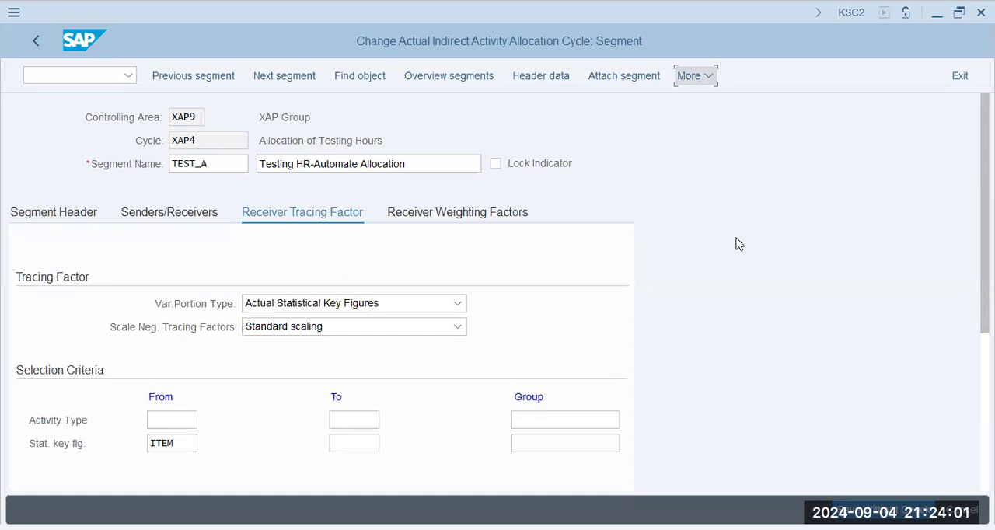
{"action": "left_click", "coordinate": [520, 134]}
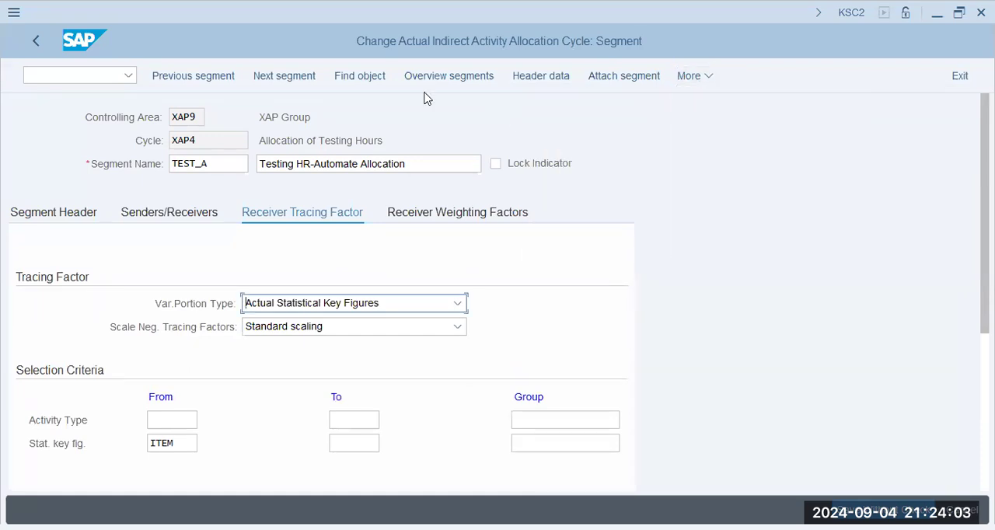
- Go to segment TEST_M and review its header, senders and receivers, sender values, and receiver tracing factor
{"action": "left_click", "coordinate": [298, 82]}
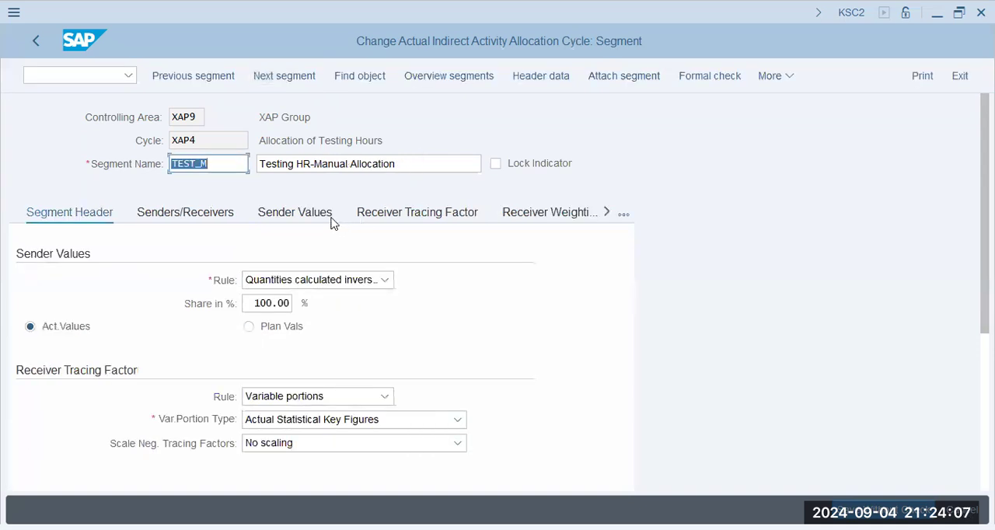
{"action": "left_click", "coordinate": [359, 254]}
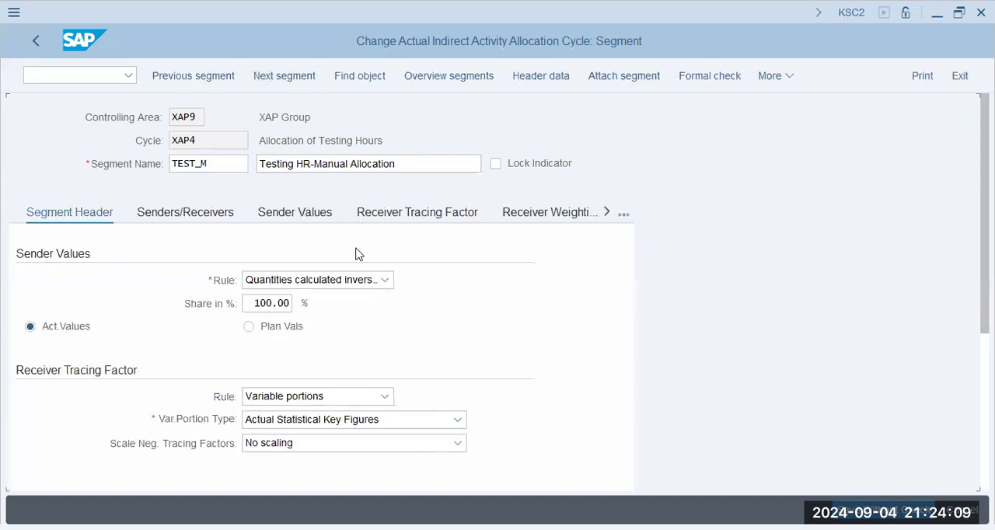
{"action": "left_click", "coordinate": [185, 327]}
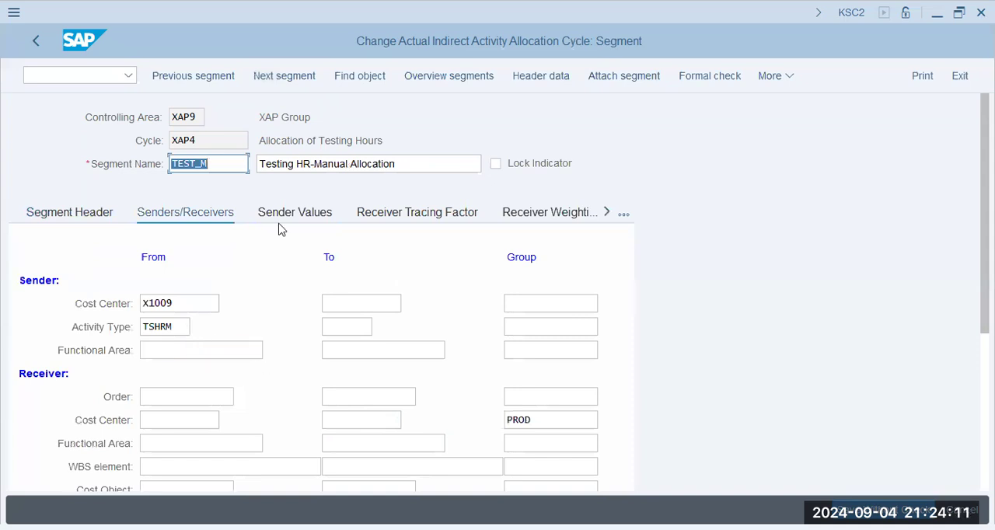
{"action": "left_click", "coordinate": [281, 218]}
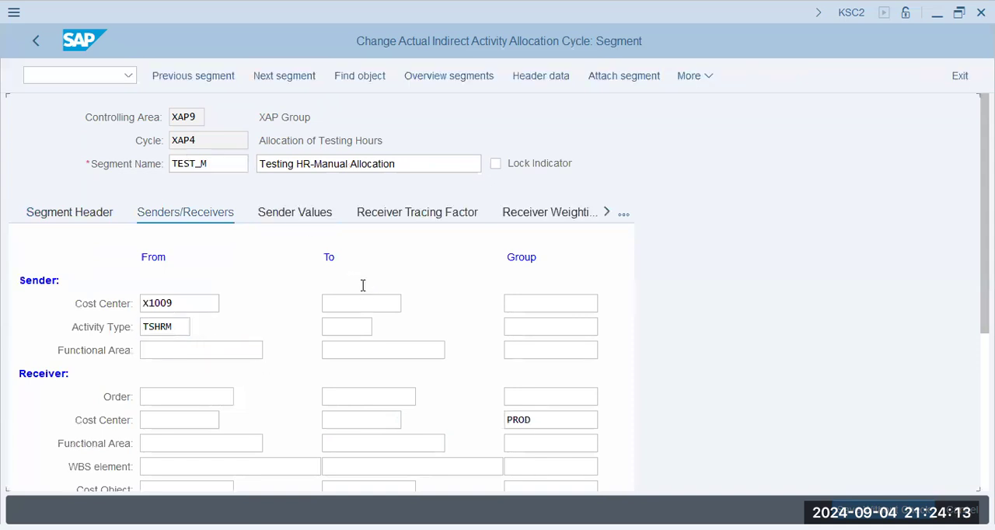
{"action": "left_click", "coordinate": [281, 305]}
{"action": "left_click", "coordinate": [530, 306]}
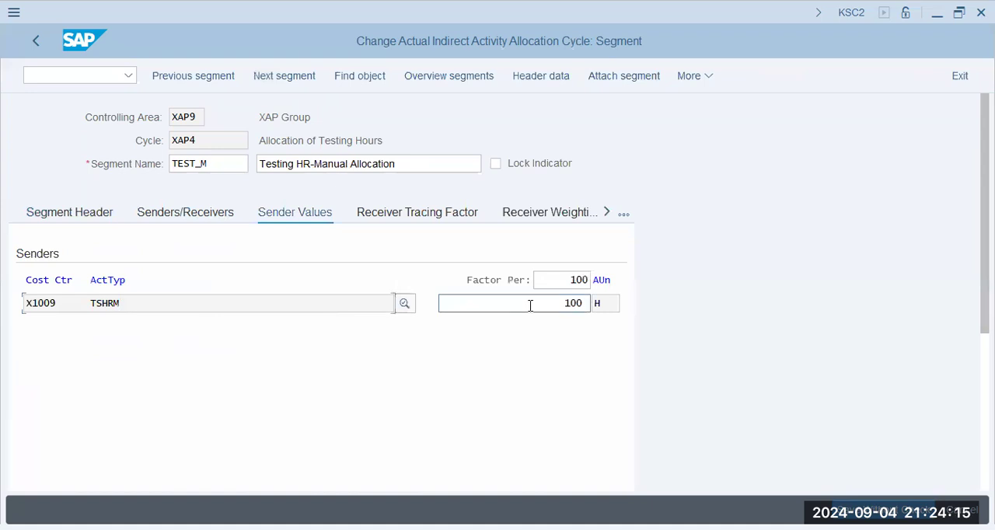
{"action": "left_click", "coordinate": [388, 218]}
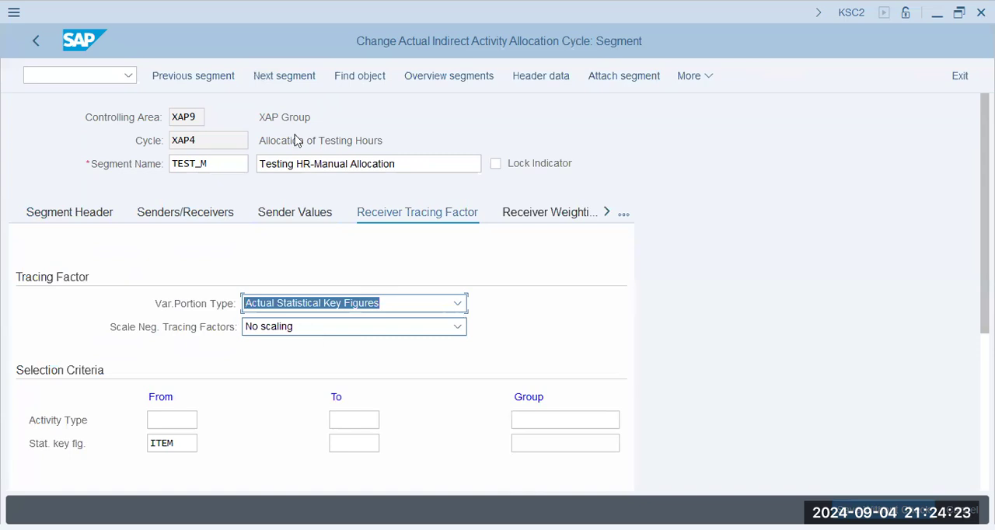
- Read the diagnosis, system response and procedure in message KD301's long text, and return to segment TEST_M
{"action": "key", "text": "alt+Tab"}
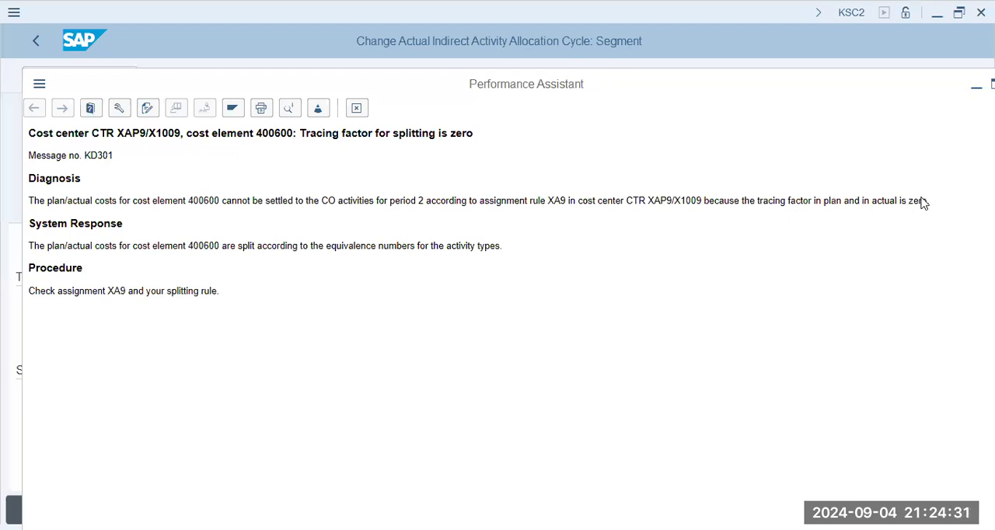
{"action": "left_click_drag", "start_coordinate": [96, 247], "coordinate": [504, 248]}
{"action": "left_click", "coordinate": [518, 266]}
{"action": "left_click_drag", "start_coordinate": [69, 285], "coordinate": [262, 338]}
{"action": "left_click", "coordinate": [262, 344]}
{"action": "key", "text": "Escape"}
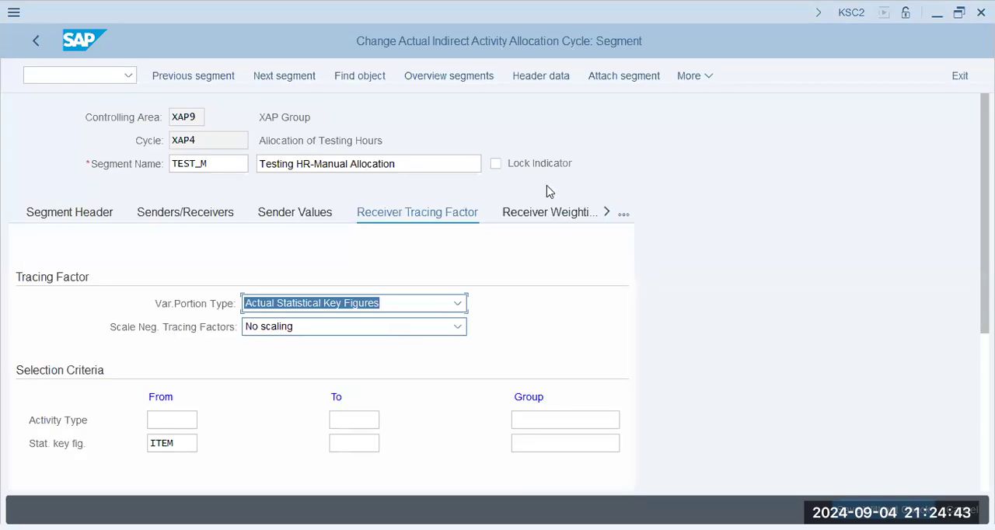
- Check the receiver weighting factors of cost centers X1001, X1002 and X2001 in segment TEST_M
{"action": "left_click", "coordinate": [573, 370]}
{"action": "left_click", "coordinate": [571, 370]}
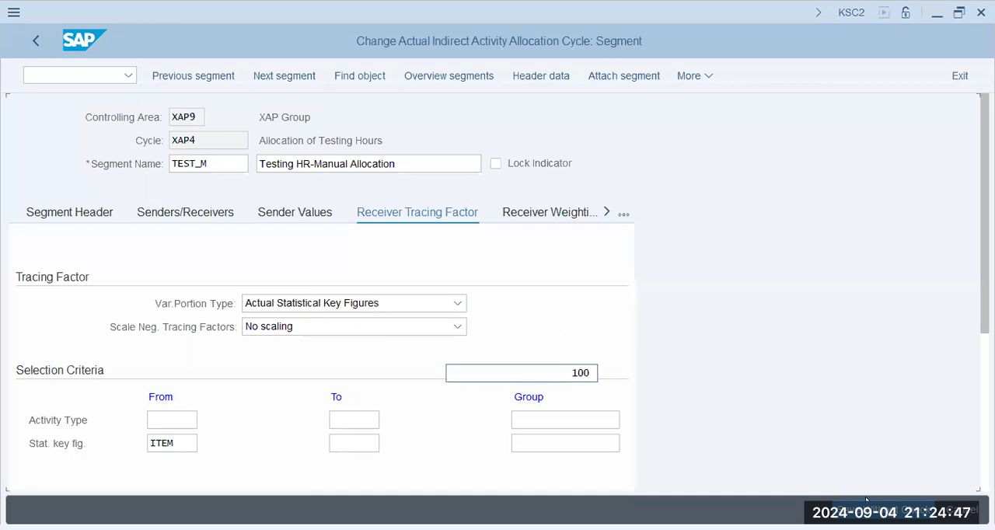
{"action": "left_click", "coordinate": [688, 81]}
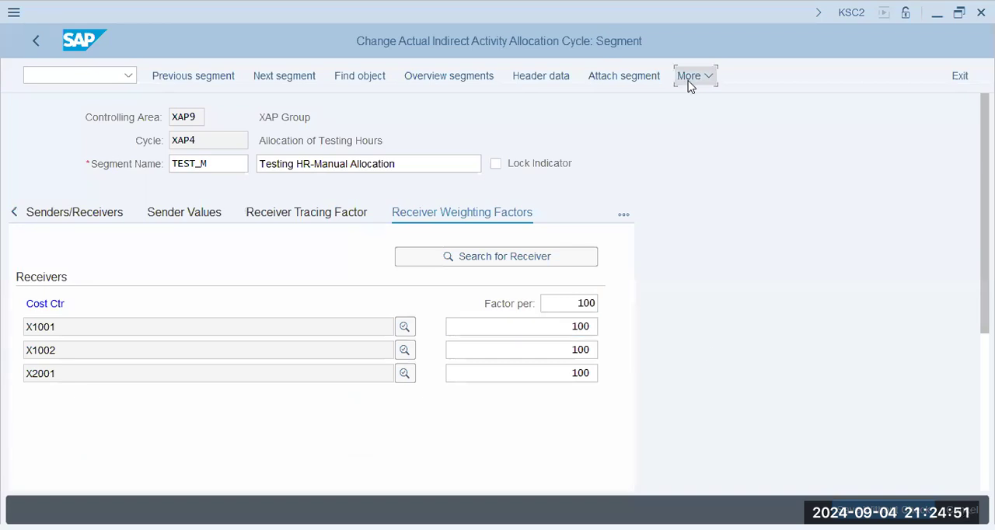
{"action": "left_click", "coordinate": [586, 327]}
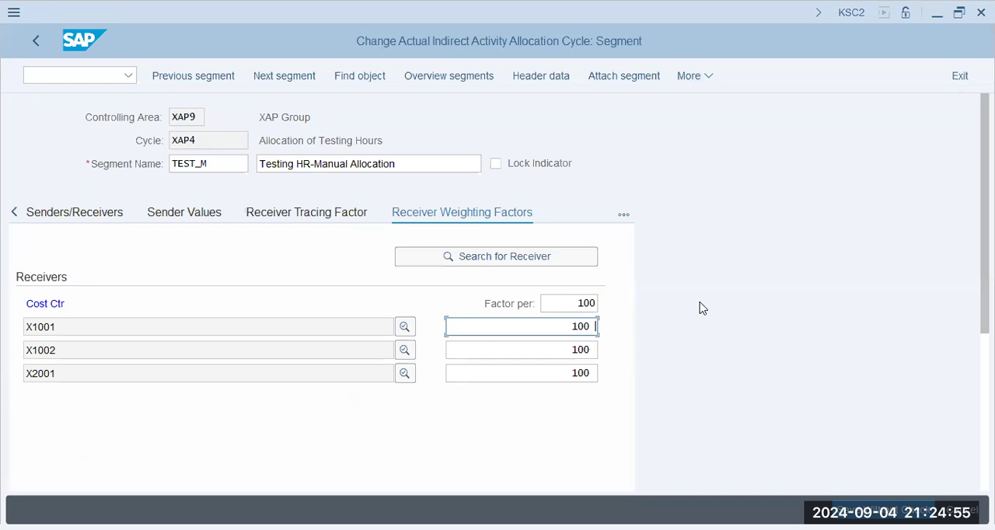
- Save cycle XAP4 to the XAP9 - FICO Config customizing request, found by searching the own requests for xap9
{"action": "key", "text": "ctrl+s"}
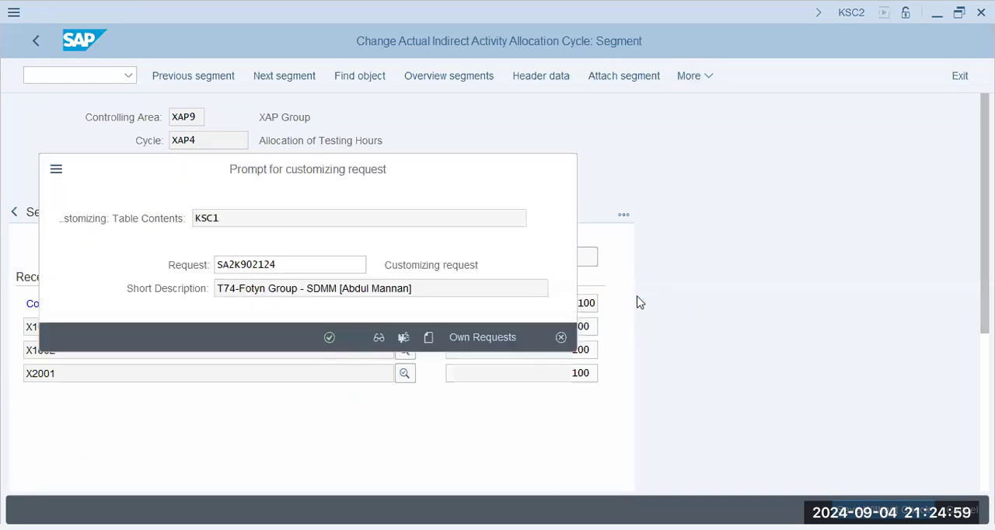
{"action": "left_click", "coordinate": [466, 337]}
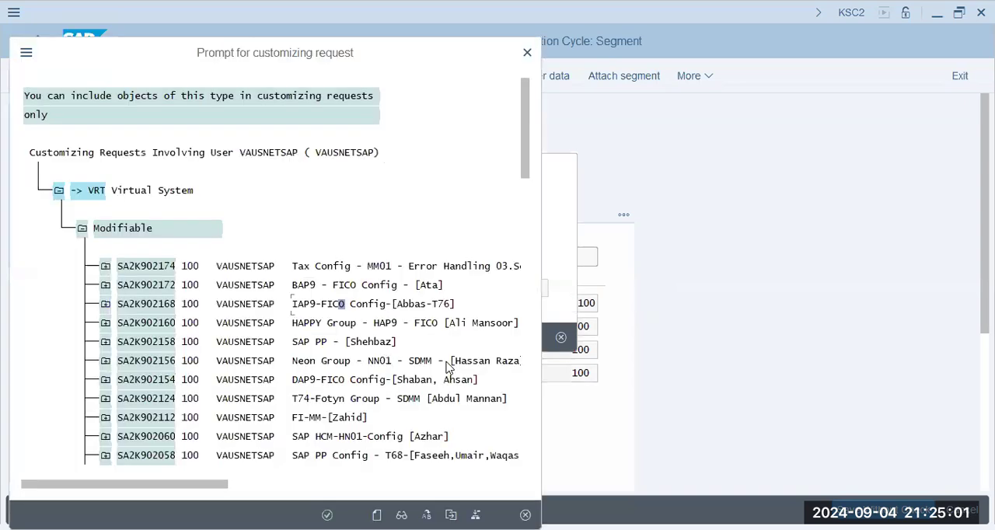
{"action": "left_click", "coordinate": [449, 362]}
{"action": "key", "text": "ctrl+f"}
{"action": "type", "text": "xap9"}
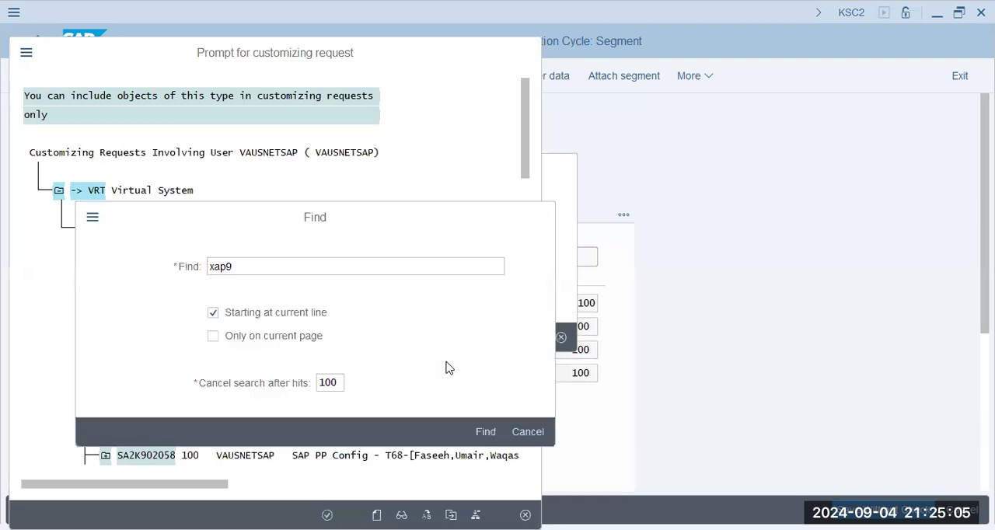
{"action": "key", "text": "Return"}
{"action": "double_click", "coordinate": [474, 101]}
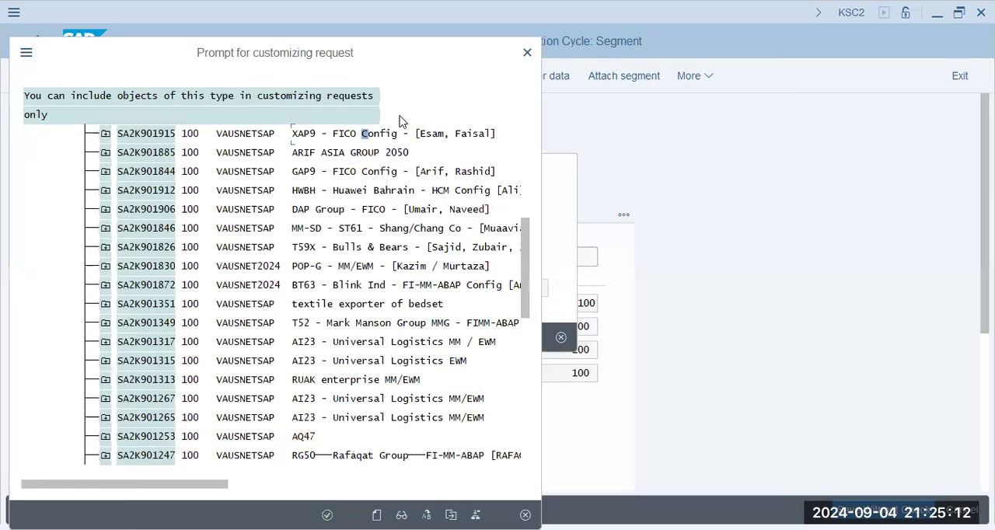
{"action": "double_click", "coordinate": [391, 134]}
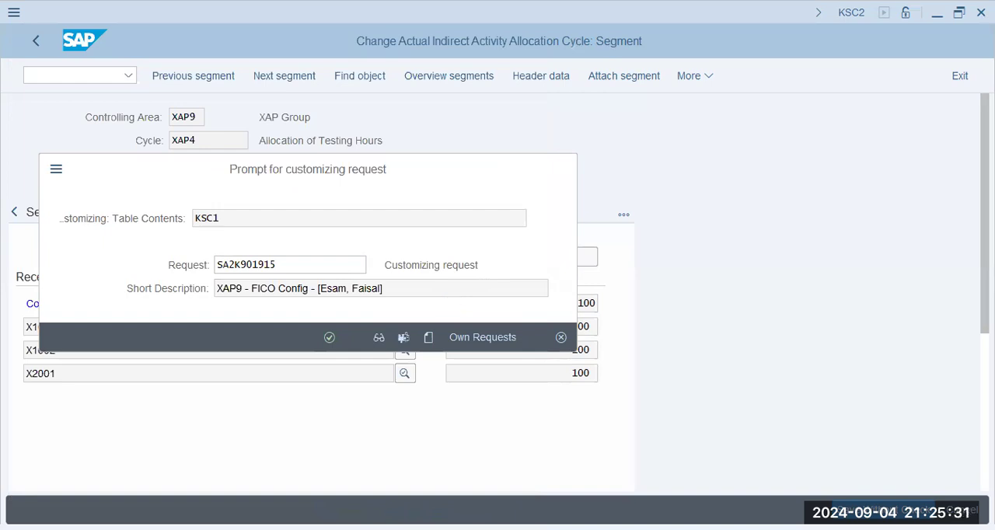
{"action": "key", "text": "Return"}
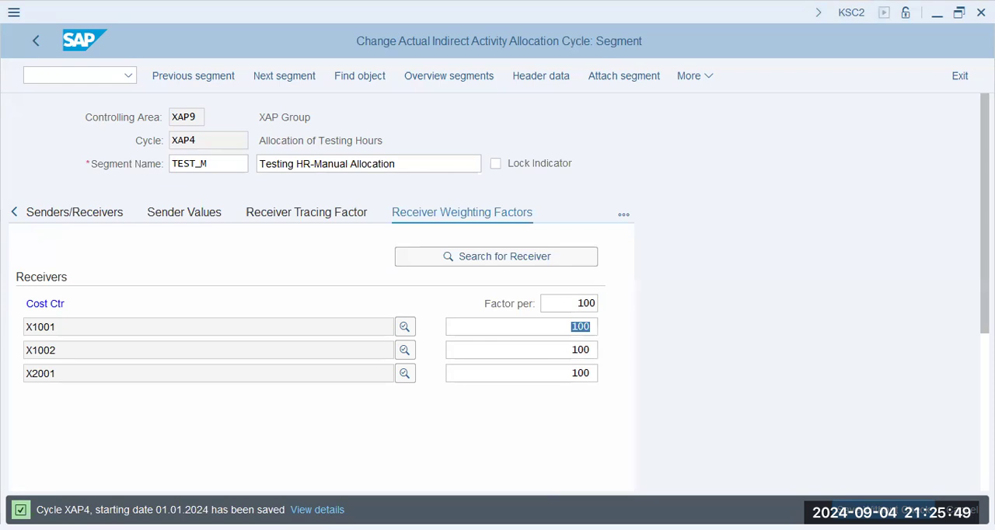
- Switch to the Plan Cost Splitting session, close its message list and start transaction KP26 there
{"action": "left_click", "coordinate": [357, 388]}
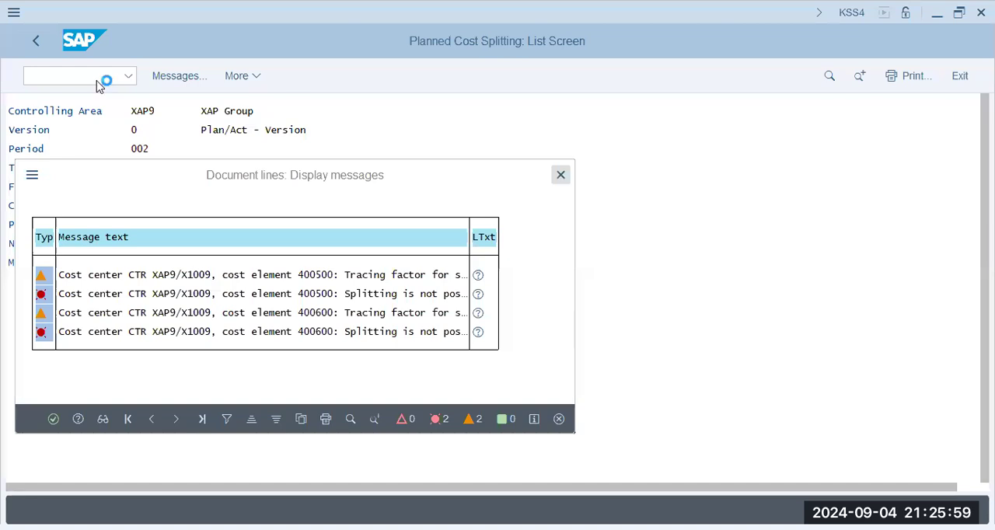
{"action": "left_click", "coordinate": [97, 81]}
{"action": "type", "text": "/n kp"}
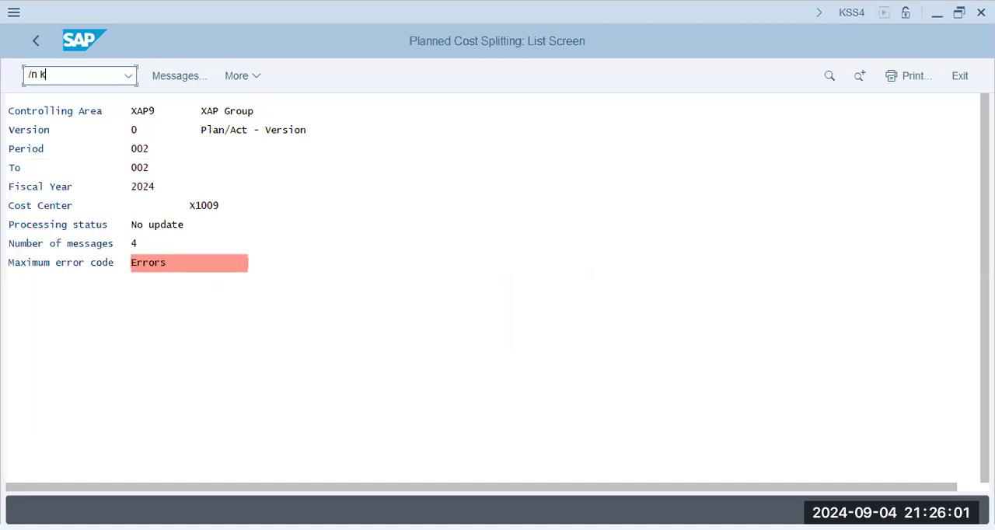
{"action": "type", "text": "26"}
{"action": "key", "text": "Return"}
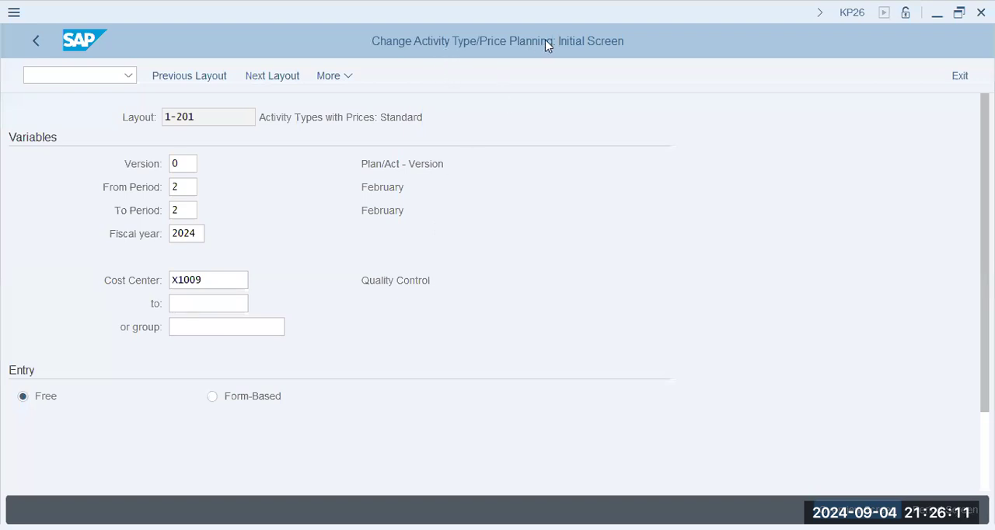
- Set the activity type planning period range from 1 to 1 for cost center X1009
{"action": "left_click", "coordinate": [211, 282]}
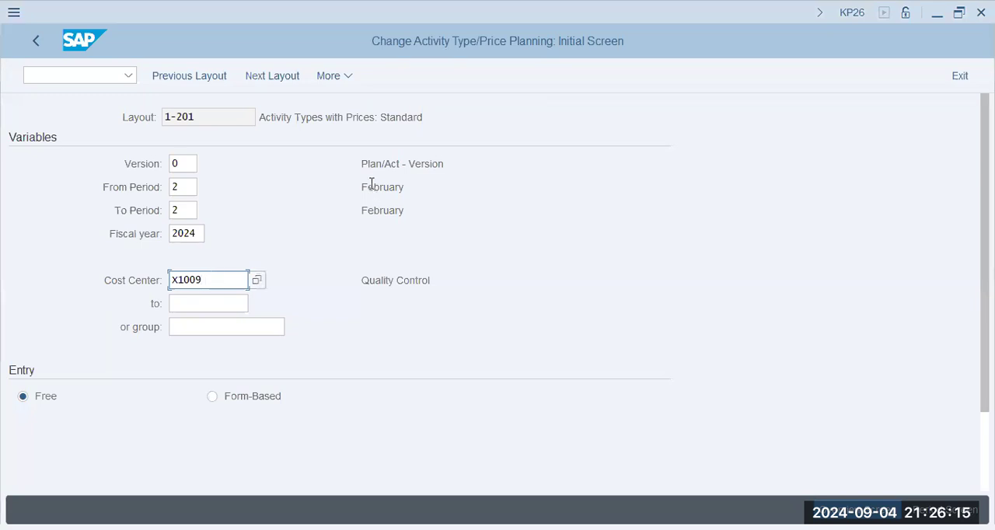
{"action": "left_click", "coordinate": [191, 186]}
{"action": "key", "text": "BackSpace"}
{"action": "type", "text": "1"}
{"action": "key", "text": "Tab"}
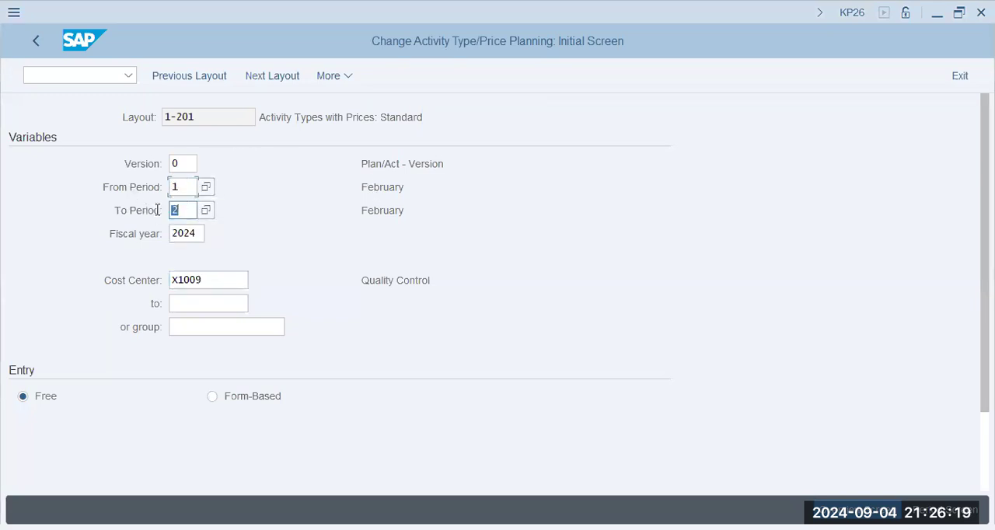
{"action": "type", "text": "1"}
{"action": "left_click", "coordinate": [209, 255]}
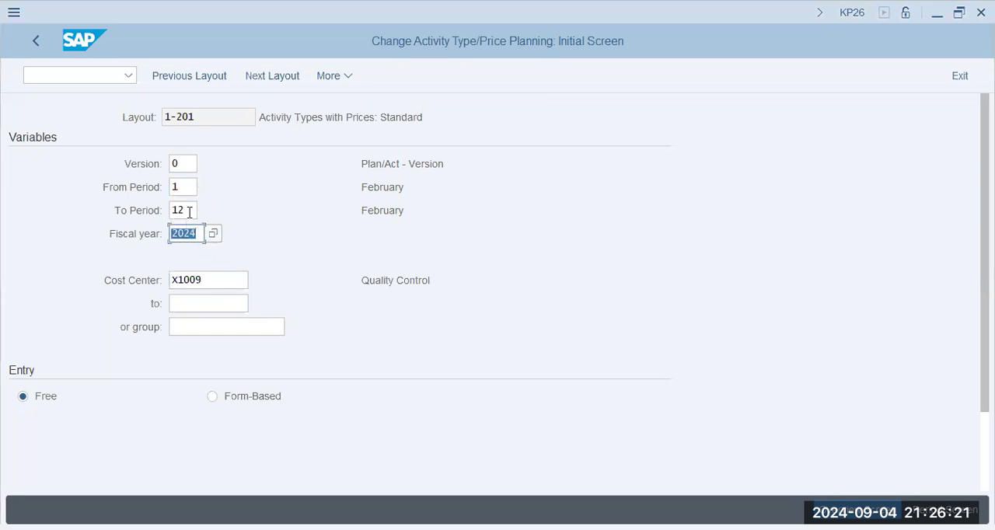
{"action": "left_click", "coordinate": [189, 210]}
{"action": "type", "text": "1"}
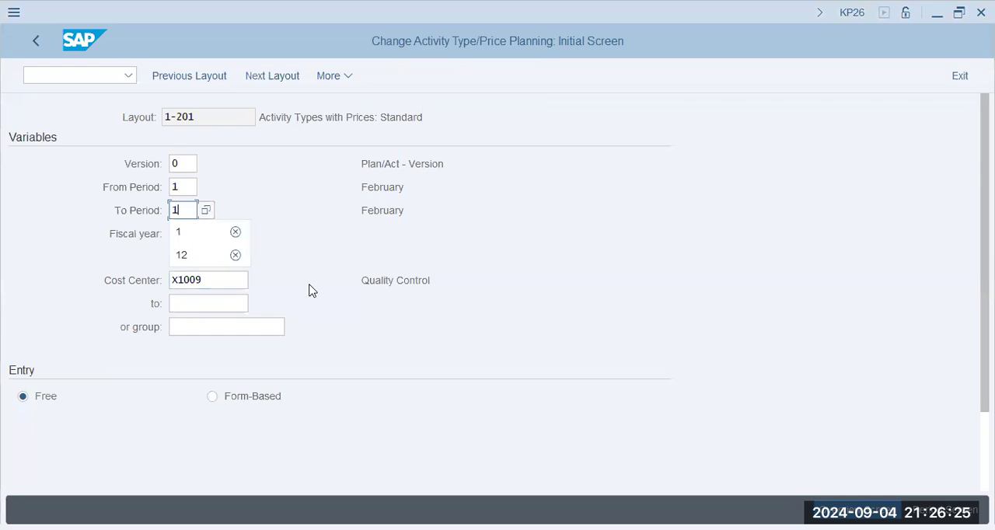
{"action": "key", "text": "Return"}
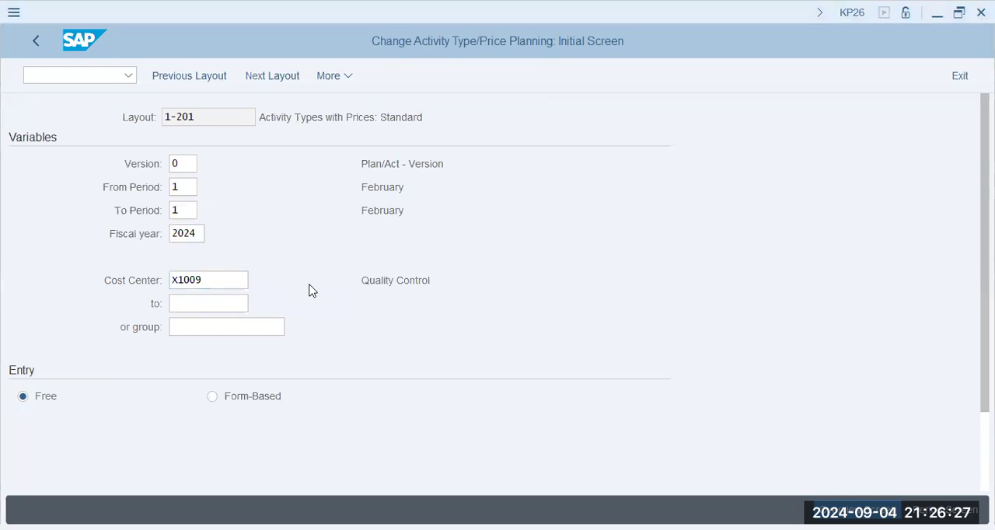
- Choose form-based entry, enter test as the activity type selection and open the planning overview for cost center X1009
{"action": "left_click", "coordinate": [291, 294]}
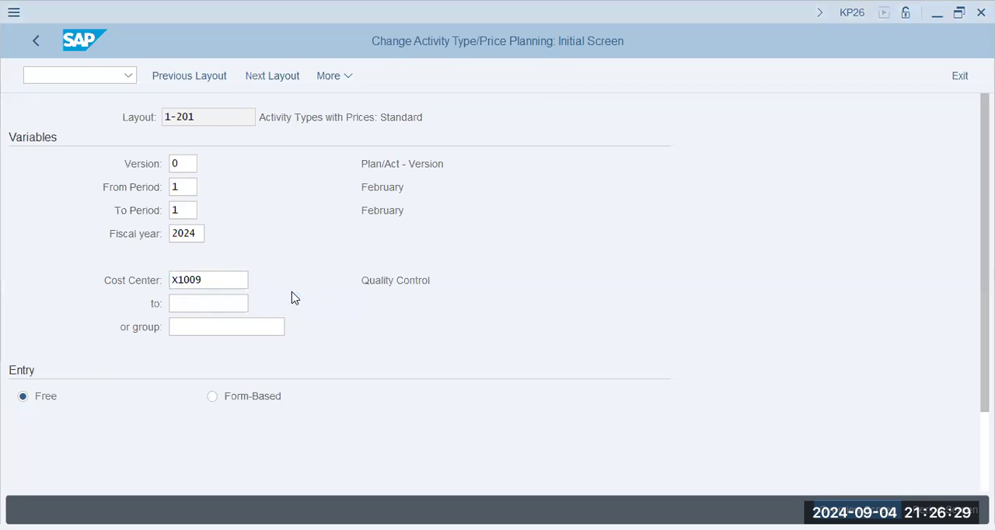
{"action": "left_click", "coordinate": [284, 393]}
{"action": "left_click", "coordinate": [214, 74]}
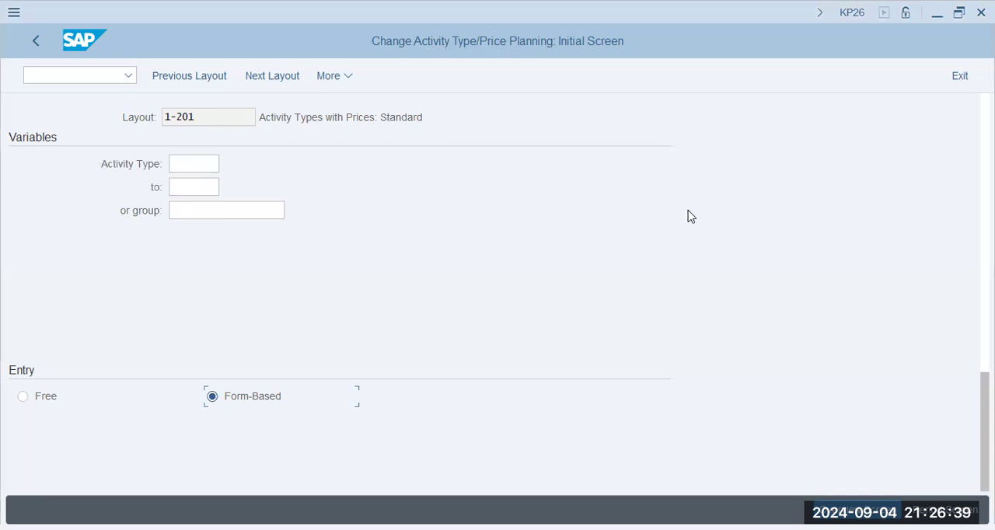
{"action": "key", "text": "Return"}
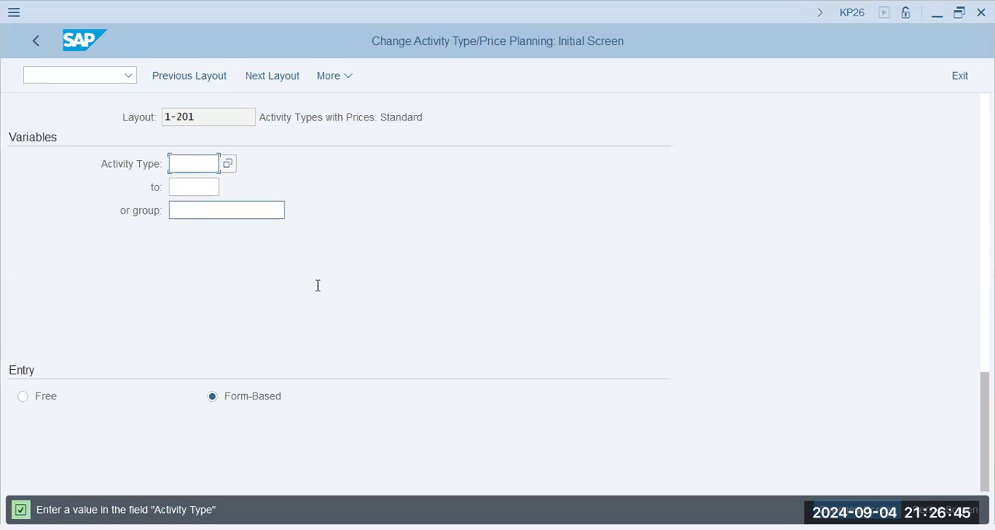
{"action": "key", "text": "alt+Tab"}
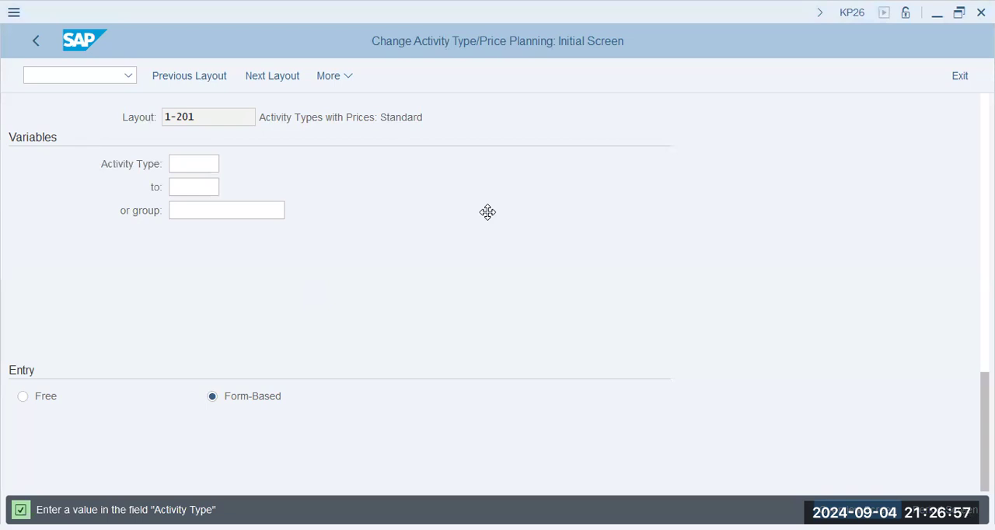
{"action": "type", "text": "test"}
{"action": "key", "text": "Tab"}
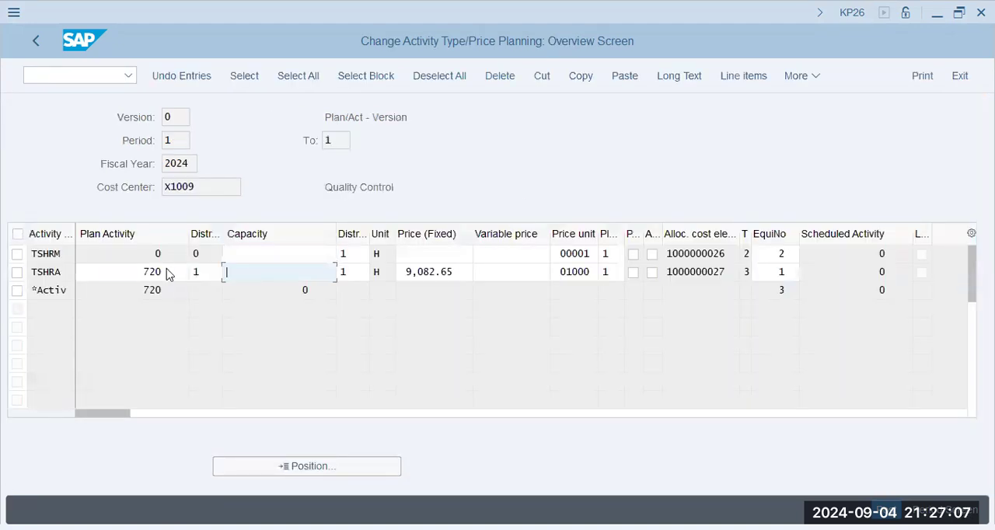
- Check the plan activity and equivalence numbers of activity types TSHRM and TSHRA for cost center X1009 and post the planning
{"action": "left_click", "coordinate": [167, 273]}
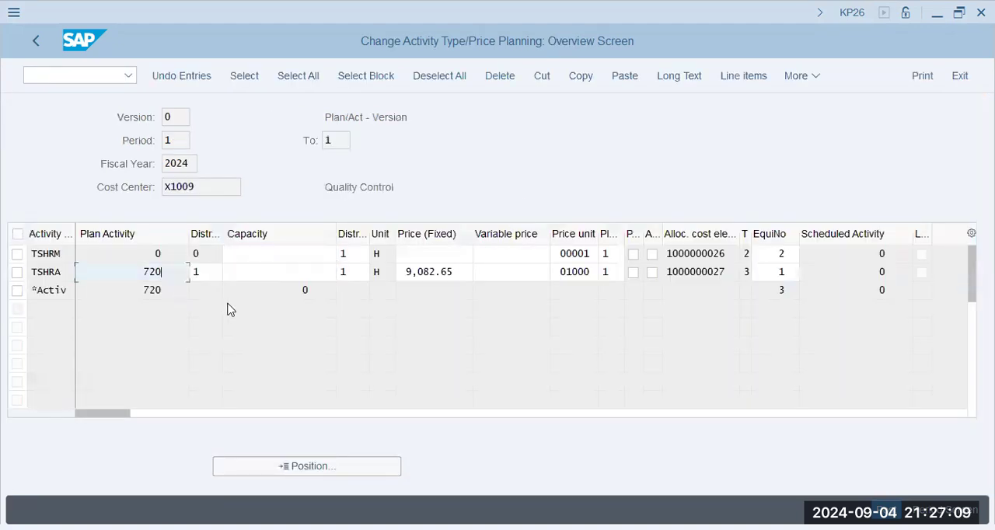
{"action": "key", "text": "alt+Tab"}
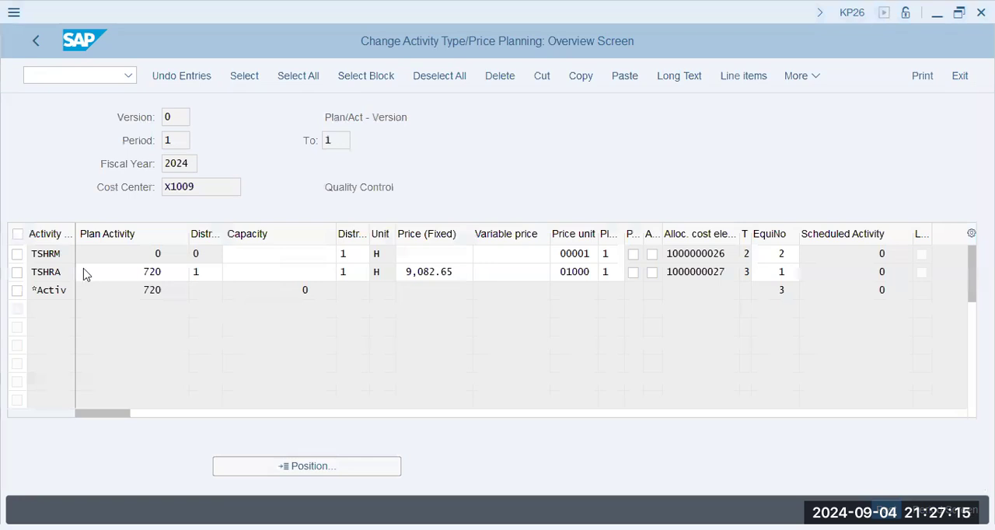
{"action": "key", "text": "alt+Tab"}
{"action": "left_click", "coordinate": [780, 254]}
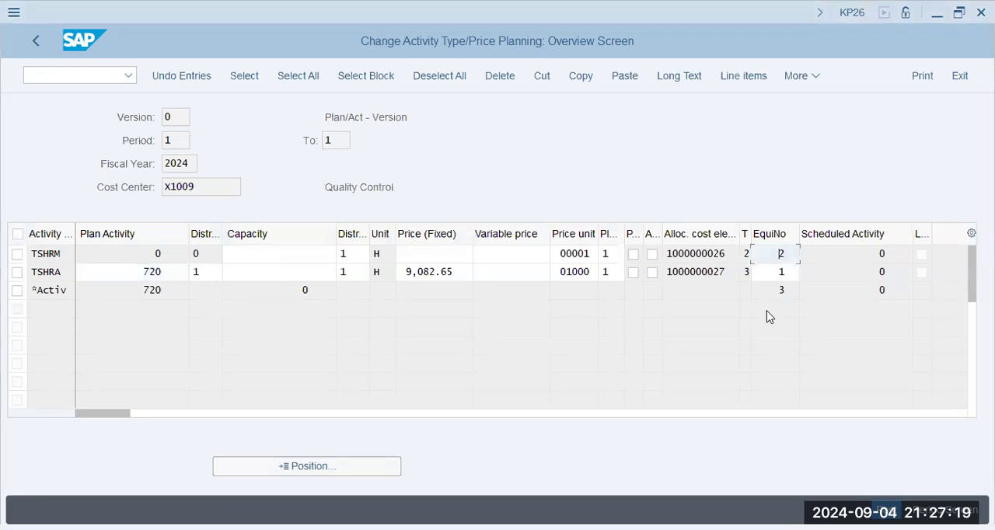
{"action": "key", "text": "alt+Tab"}
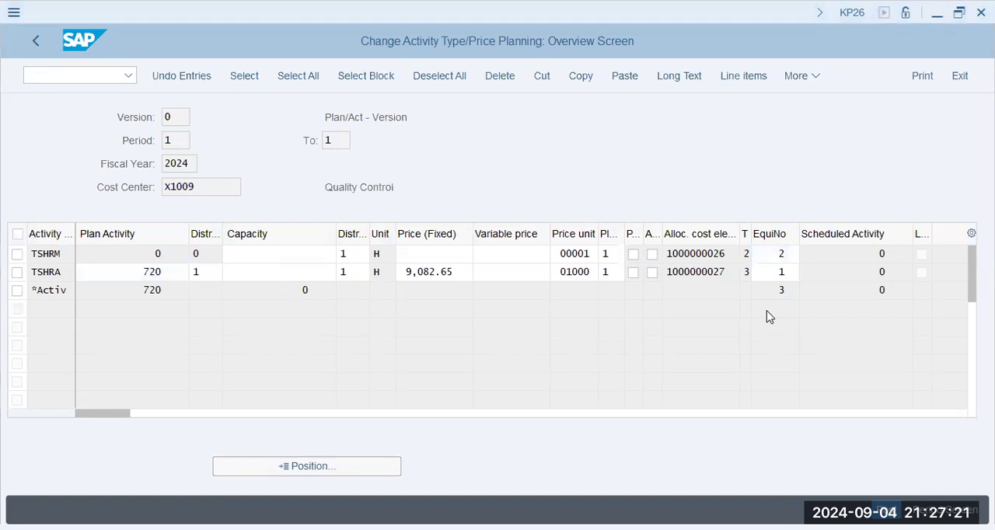
{"action": "left_click_drag", "start_coordinate": [206, 191], "coordinate": [134, 185]}
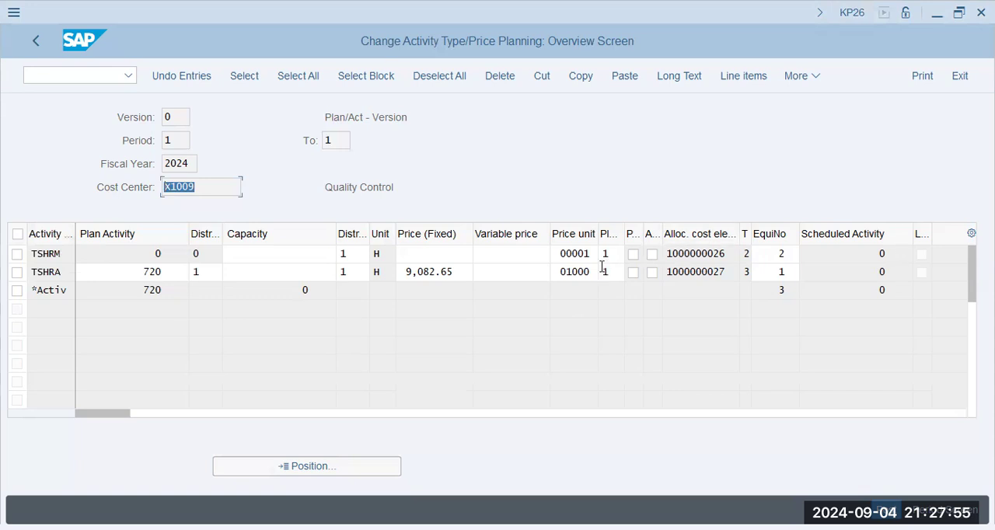
{"action": "left_click", "coordinate": [208, 255]}
{"action": "left_click", "coordinate": [251, 275]}
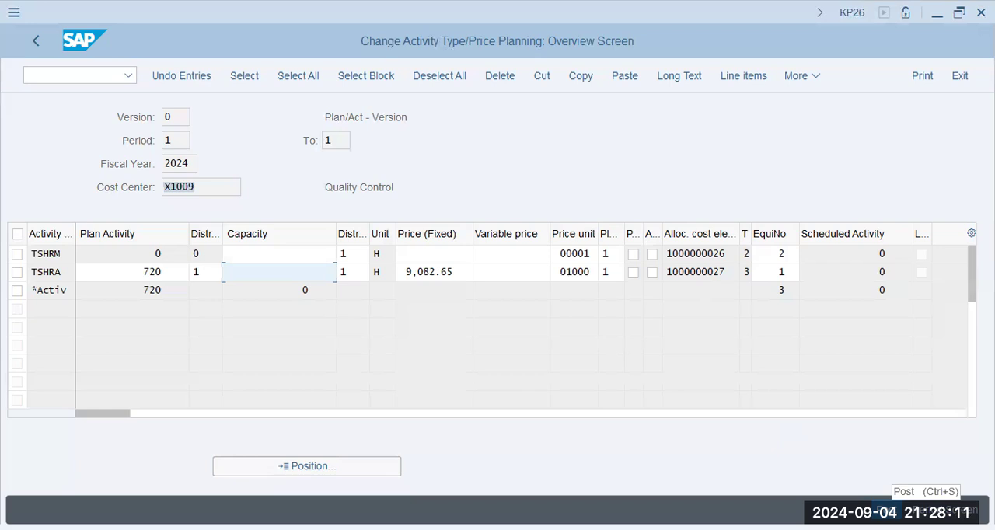
{"action": "left_click", "coordinate": [886, 511]}
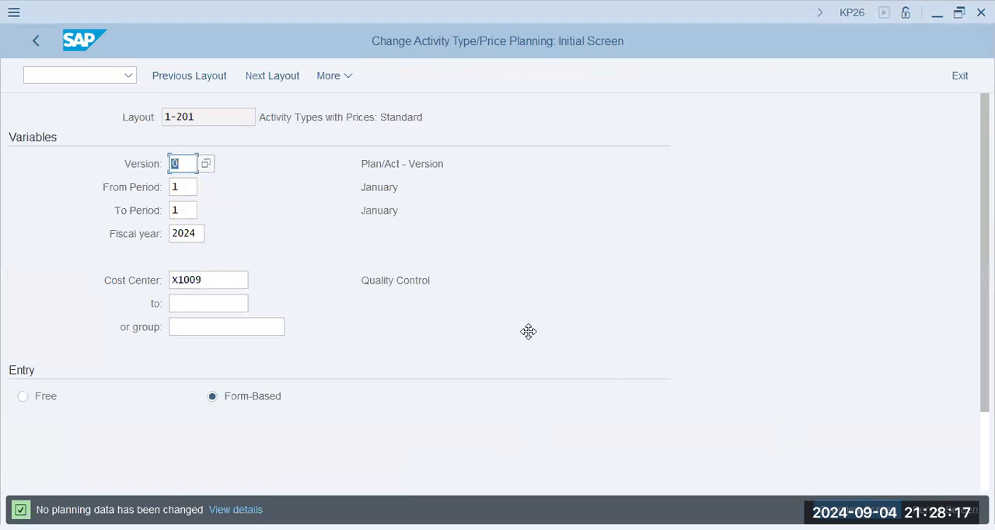
- Run a test plan cost splitting for cost center X1009, period 1 of 2024, in transaction KSS4 and check the activity type amounts
{"action": "left_click", "coordinate": [83, 70]}
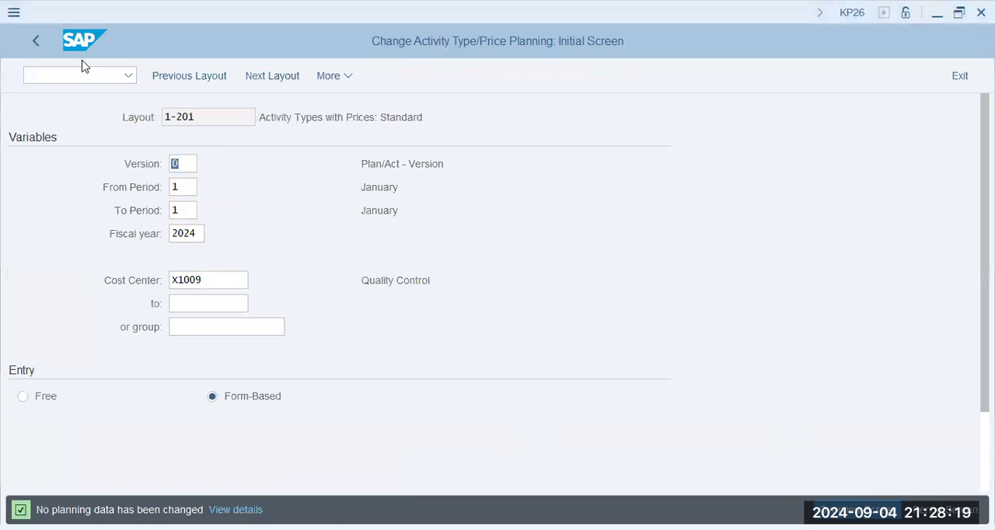
{"action": "type", "text": "/n kss4"}
{"action": "key", "text": "Return"}
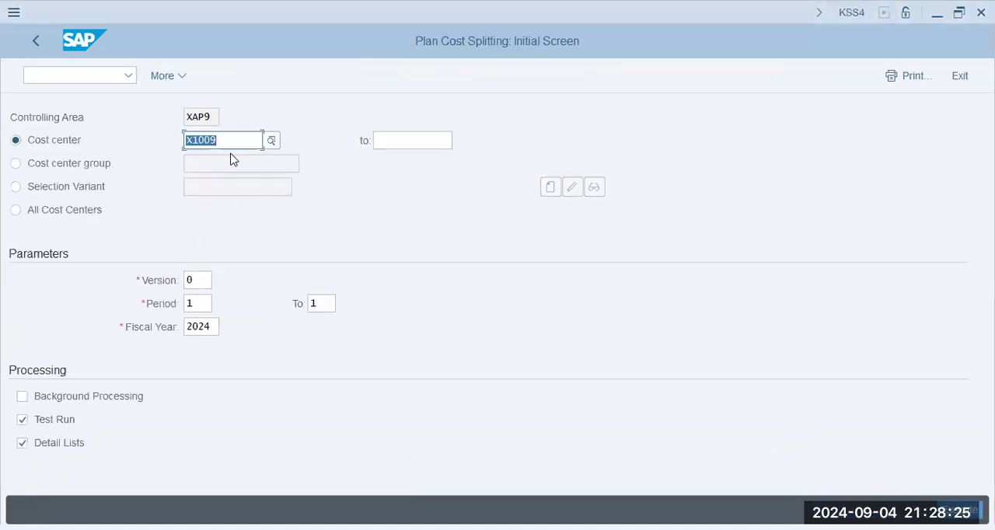
{"action": "left_click", "coordinate": [204, 305]}
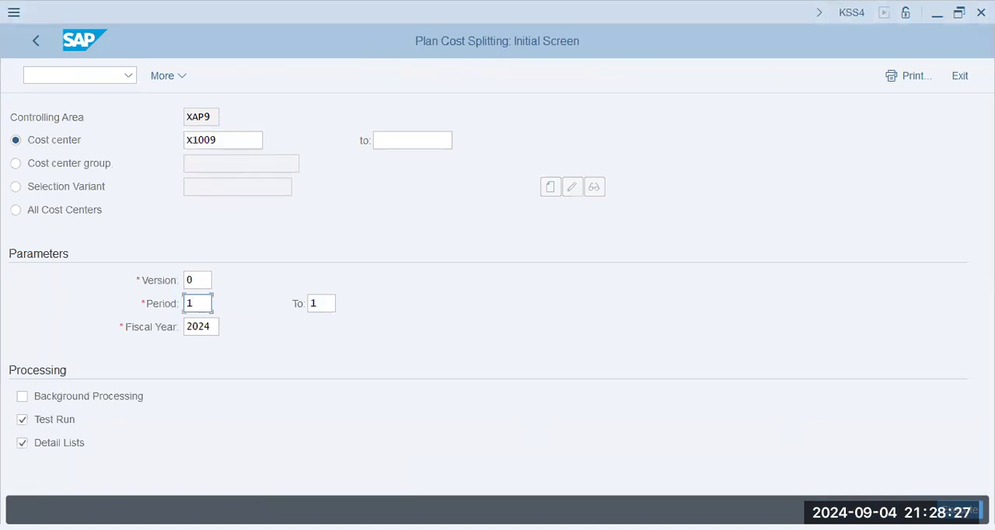
{"action": "left_click", "coordinate": [242, 142]}
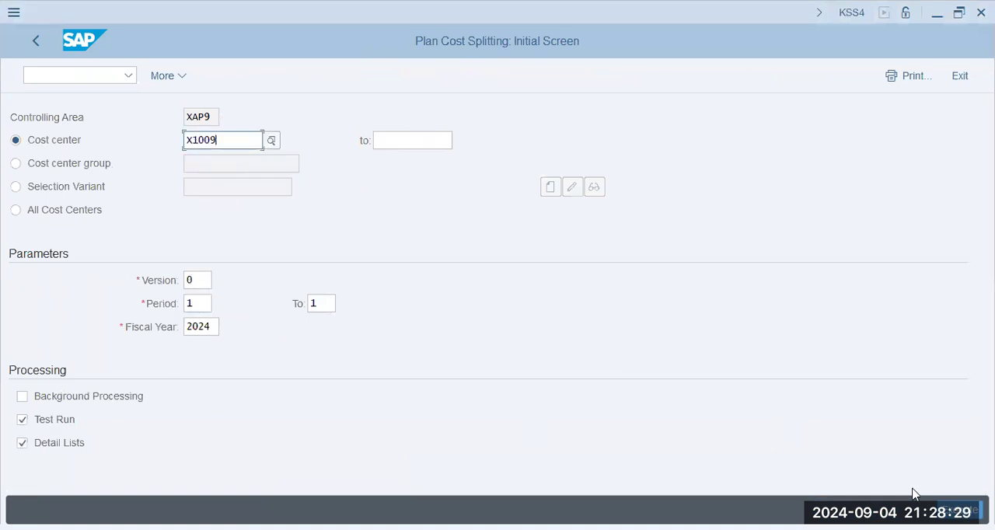
{"action": "key", "text": "F8"}
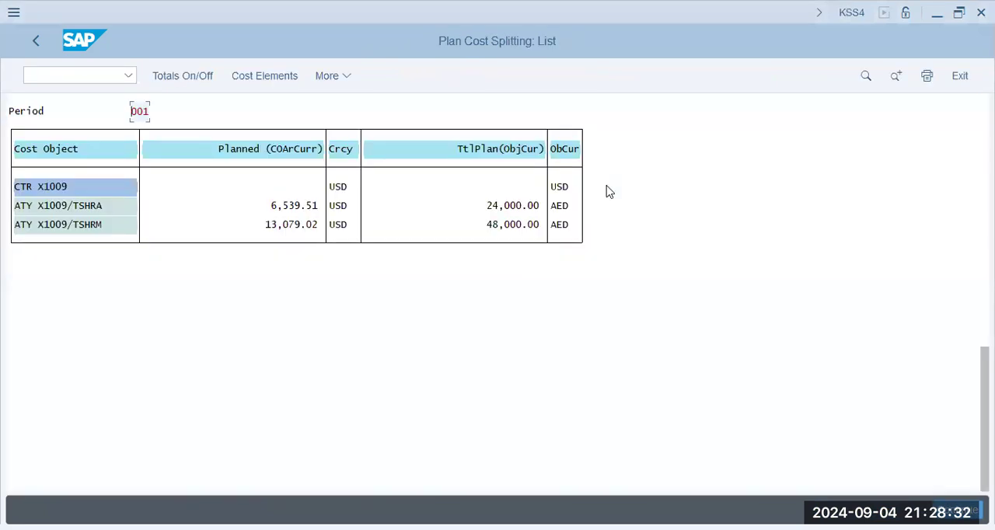
{"action": "left_click", "coordinate": [517, 205]}
{"action": "key", "text": "alt+Tab"}
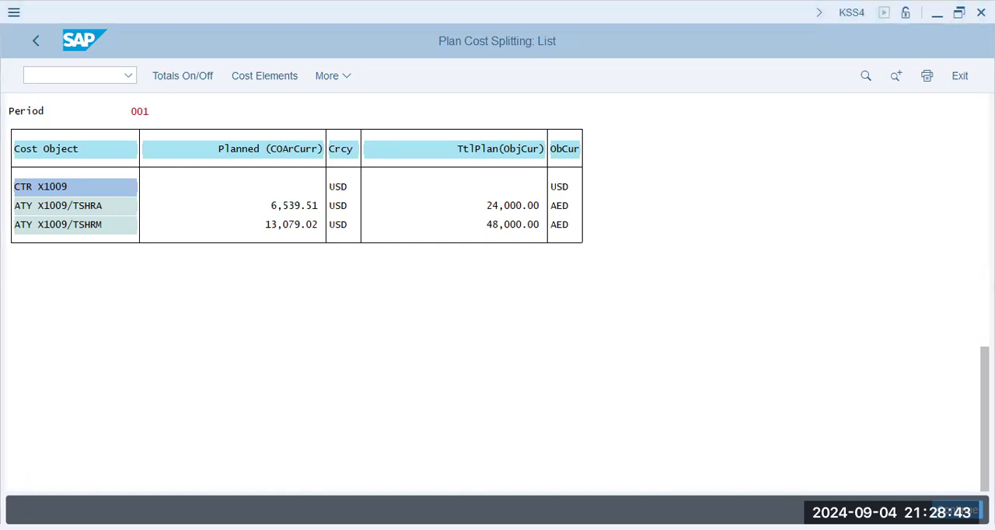
{"action": "left_click", "coordinate": [512, 206]}
{"action": "left_click", "coordinate": [424, 231]}
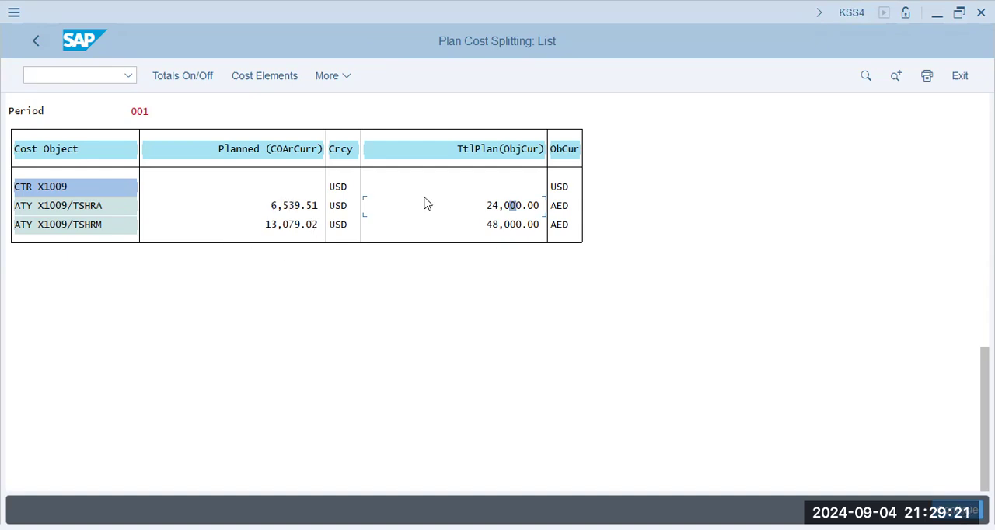
- Return to the plan cost splitting selection and execute it for cost center X1009 with the test run switched off
{"action": "left_click", "coordinate": [37, 50]}
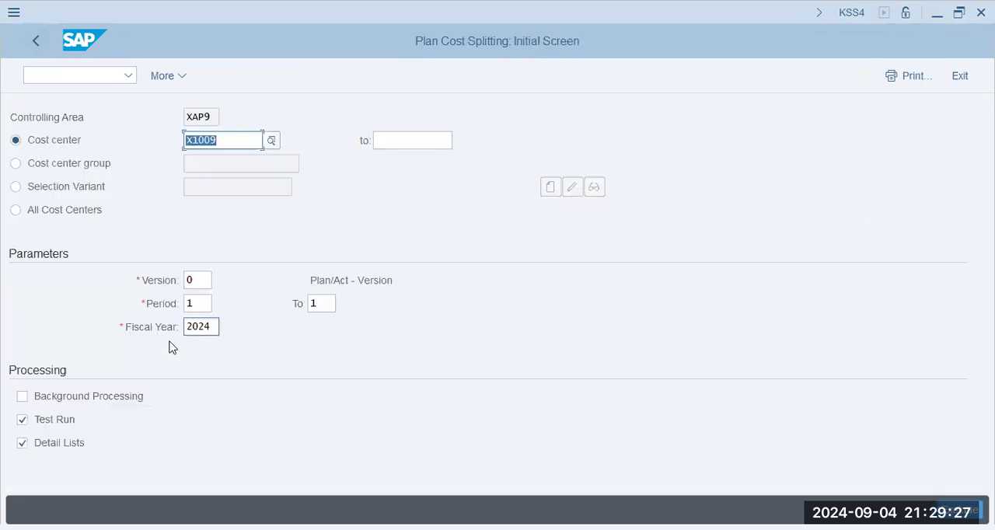
{"action": "left_click", "coordinate": [61, 424]}
{"action": "key", "text": "F8"}
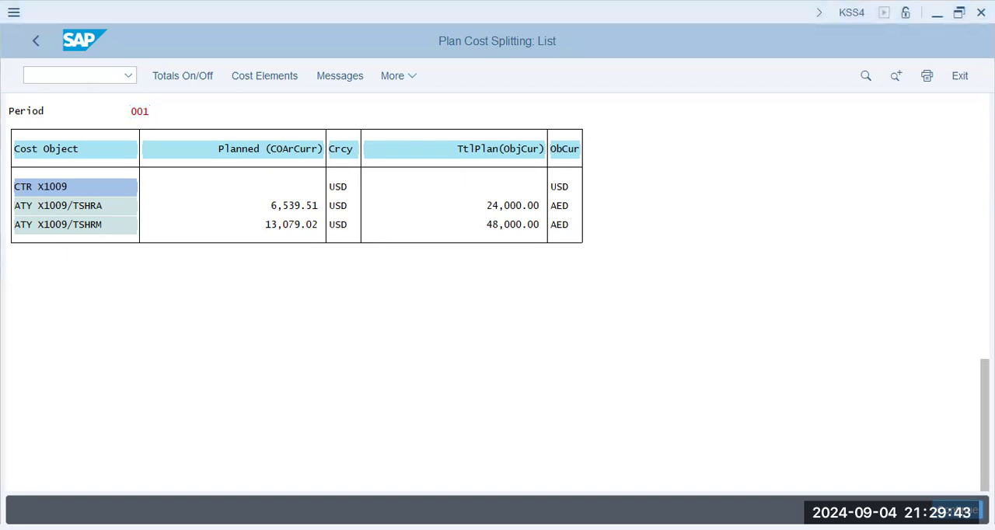
- Start transaction KSPI and execute a test plan price calculation for all cost centers and all business processes in period 1 of 2024
{"action": "left_click", "coordinate": [80, 80]}
{"action": "type", "text": "/n kspi"}
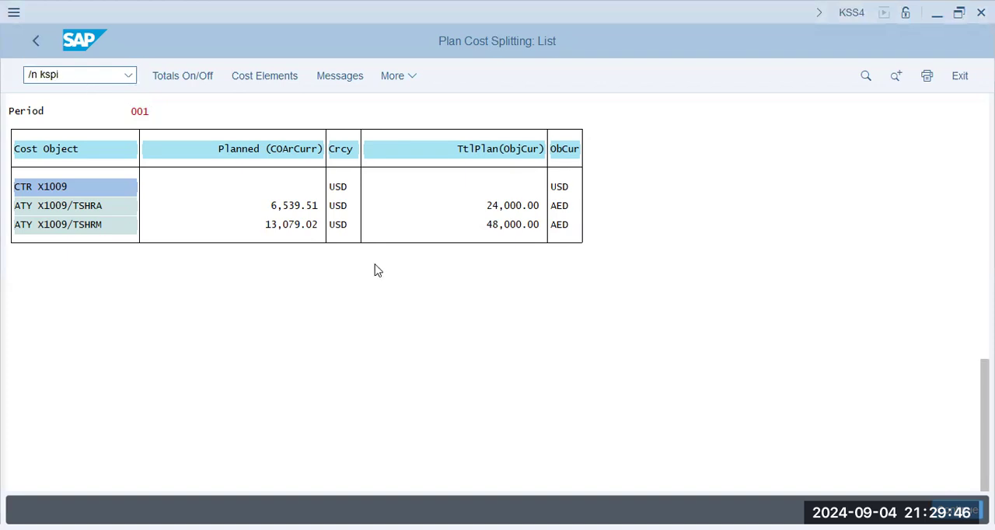
{"action": "key", "text": "Return"}
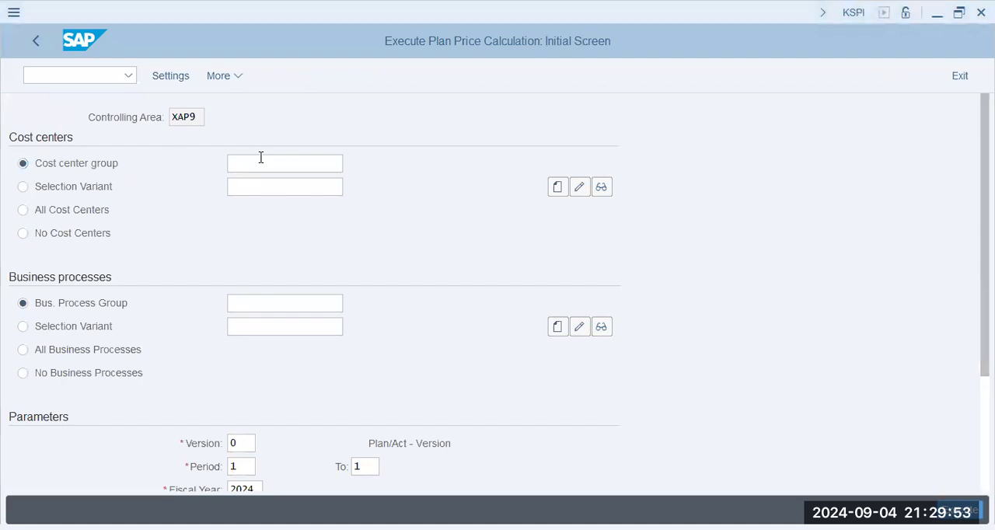
{"action": "left_click", "coordinate": [88, 216]}
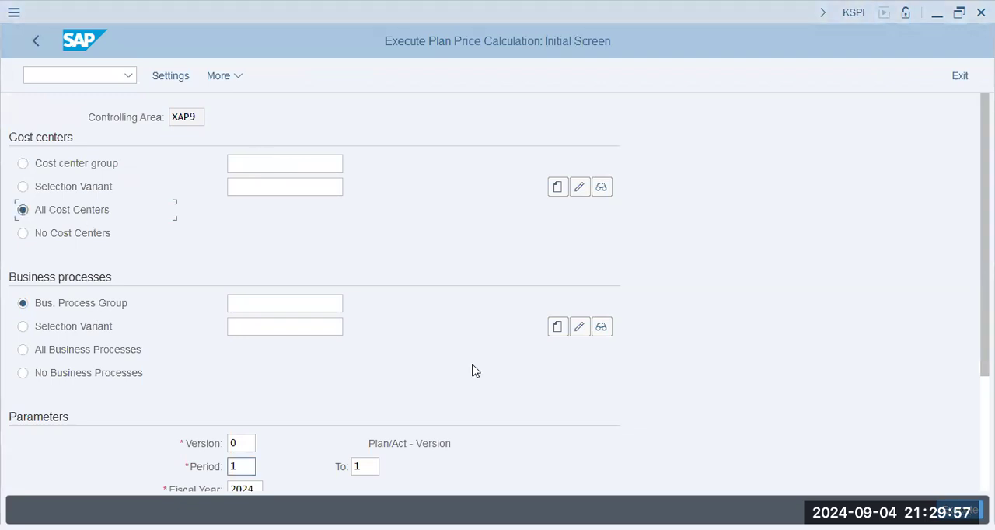
{"action": "scroll", "coordinate": [200, 311], "scroll_direction": "down", "scroll_amount": 3}
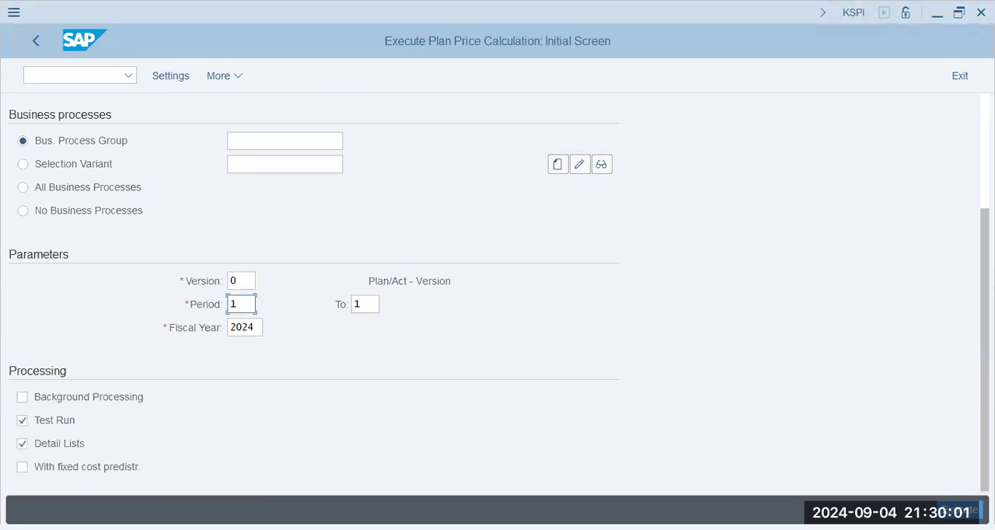
{"action": "key", "text": "F8"}
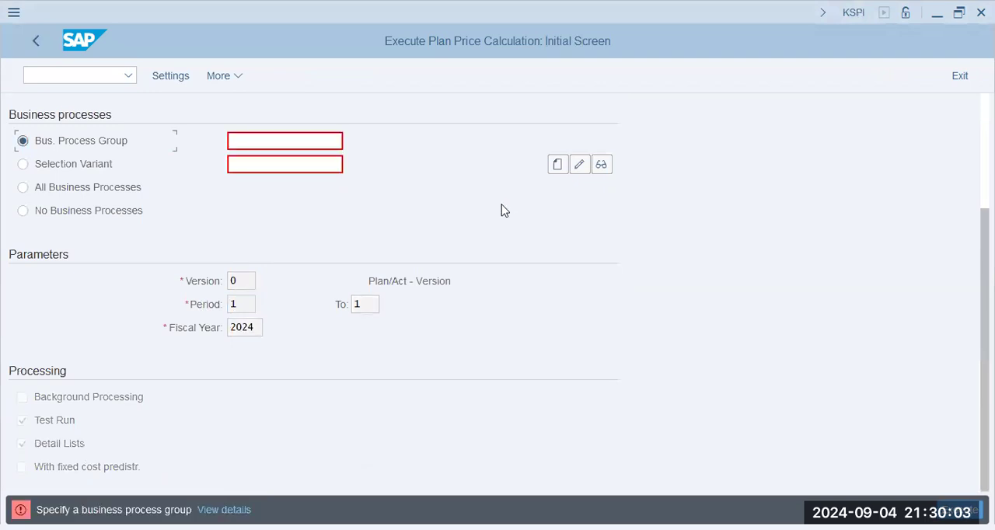
{"action": "left_click", "coordinate": [94, 191]}
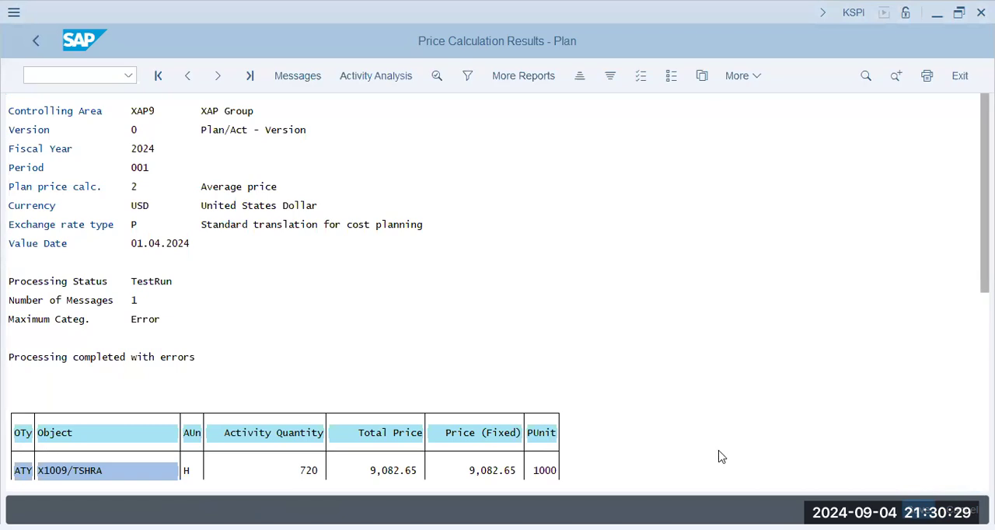
- Leave the test price calculation results without posting and execute the plan price calculation with the test run switched off
{"action": "double_click", "coordinate": [498, 474]}
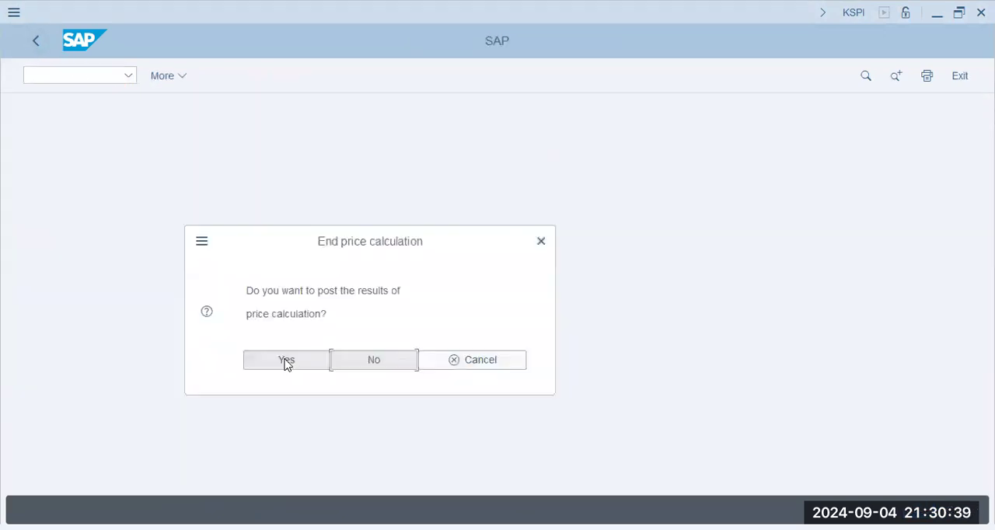
{"action": "left_click", "coordinate": [367, 360]}
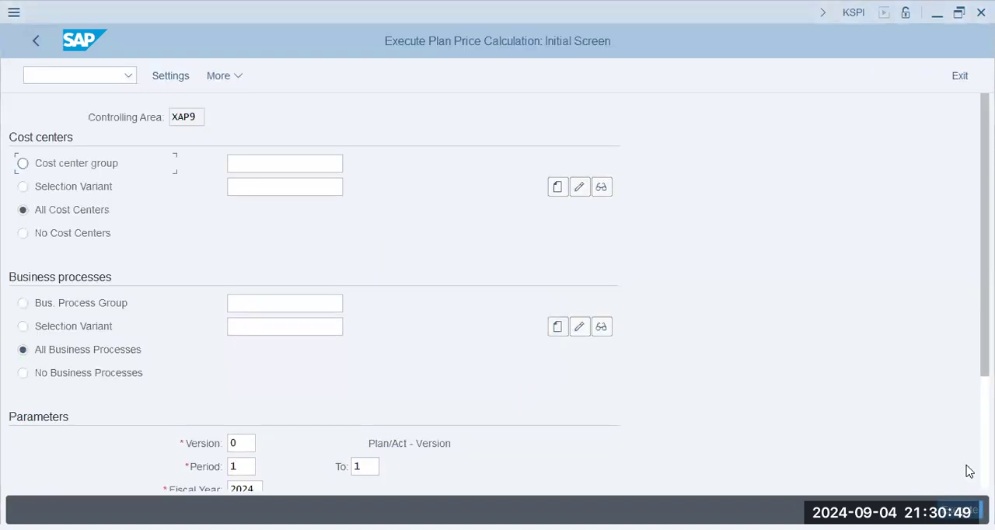
{"action": "scroll", "coordinate": [156, 462], "scroll_direction": "down", "scroll_amount": 3}
{"action": "left_click", "coordinate": [49, 422]}
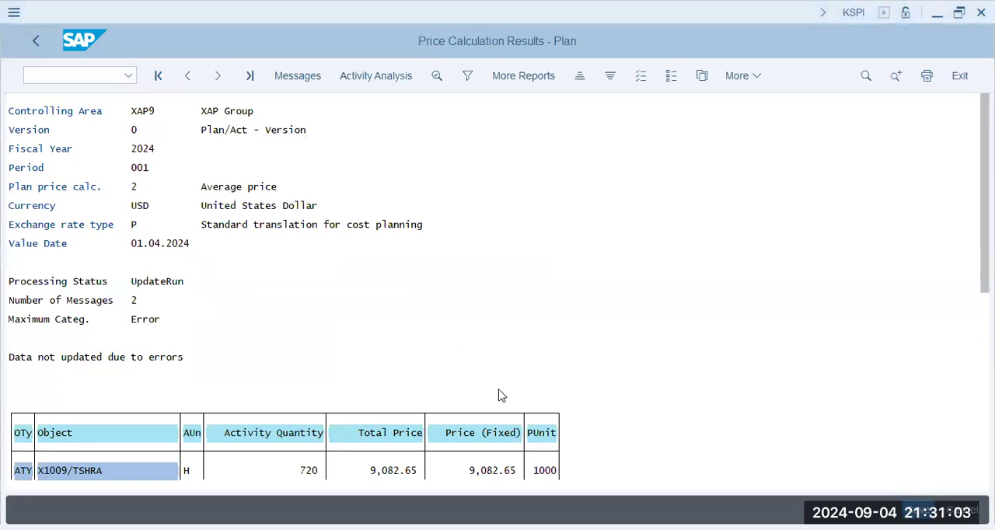
- Display the cost components of the X1009/TSHRA price and return to the price calculation results
{"action": "left_click", "coordinate": [746, 76]}
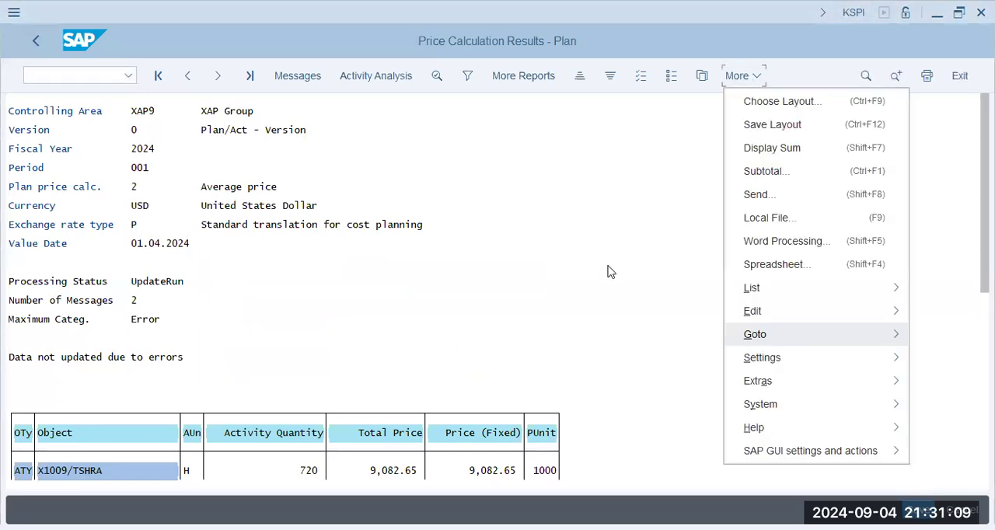
{"action": "mouse_move", "coordinate": [755, 334]}
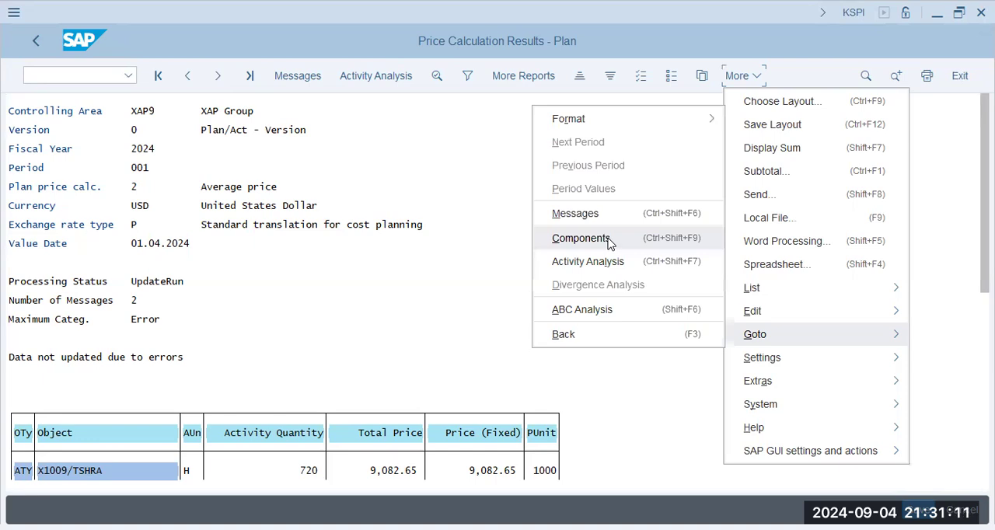
{"action": "left_click", "coordinate": [608, 241]}
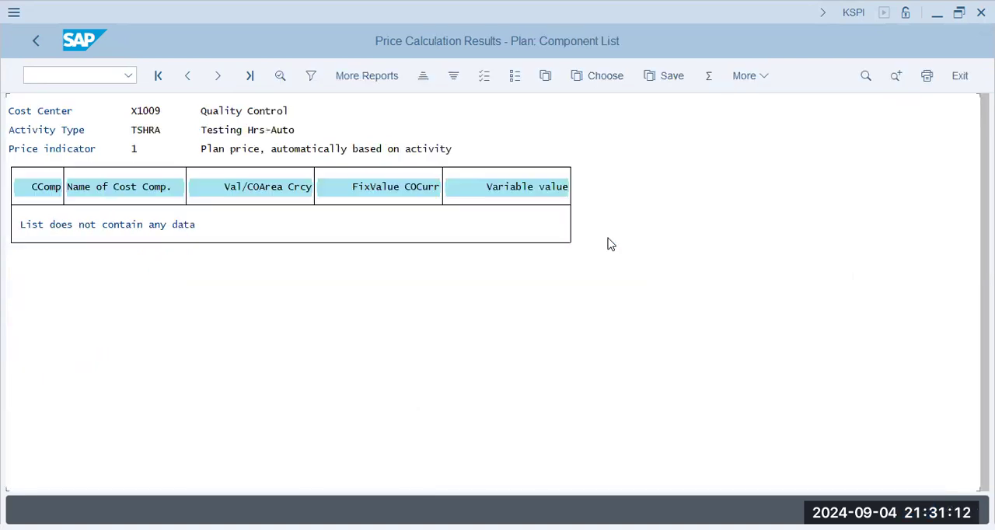
{"action": "left_click", "coordinate": [79, 225]}
{"action": "left_click", "coordinate": [25, 47]}
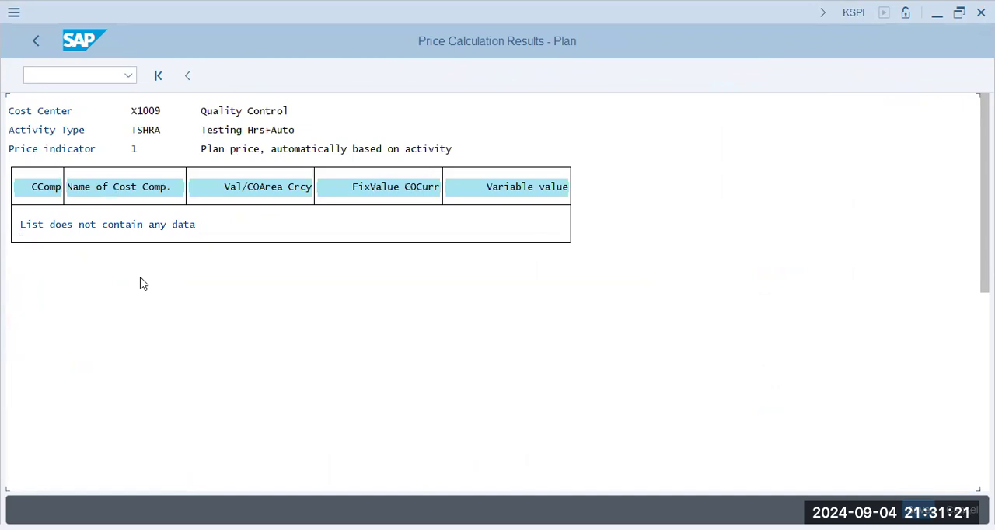
- Display the cost component list of the X1009/TSHRA price once more and return to the price calculation results
{"action": "key", "text": "F3"}
{"action": "left_click", "coordinate": [315, 471]}
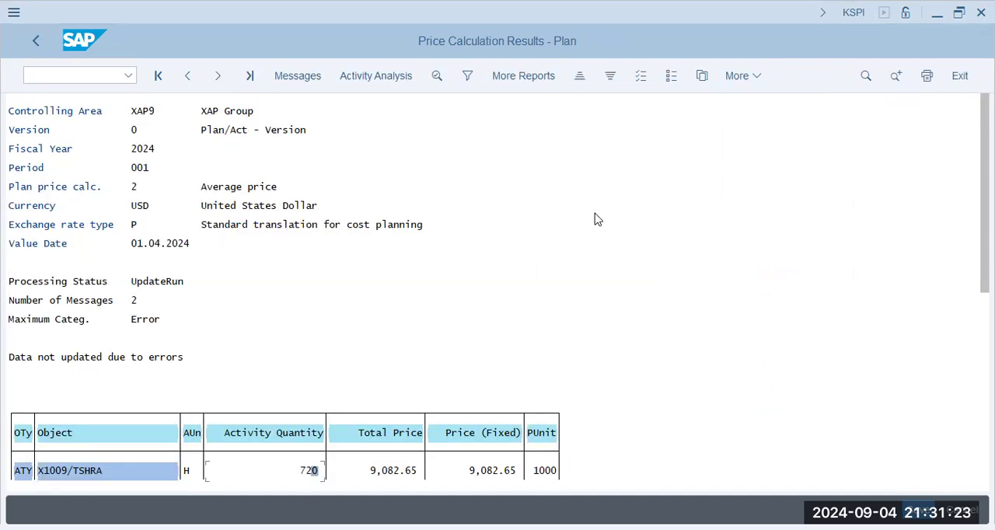
{"action": "left_click", "coordinate": [737, 78]}
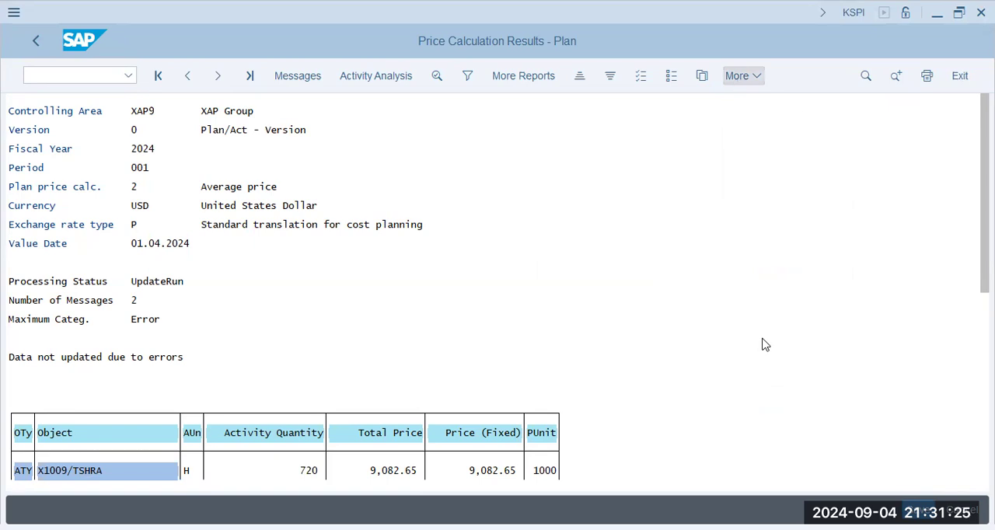
{"action": "left_click", "coordinate": [600, 238]}
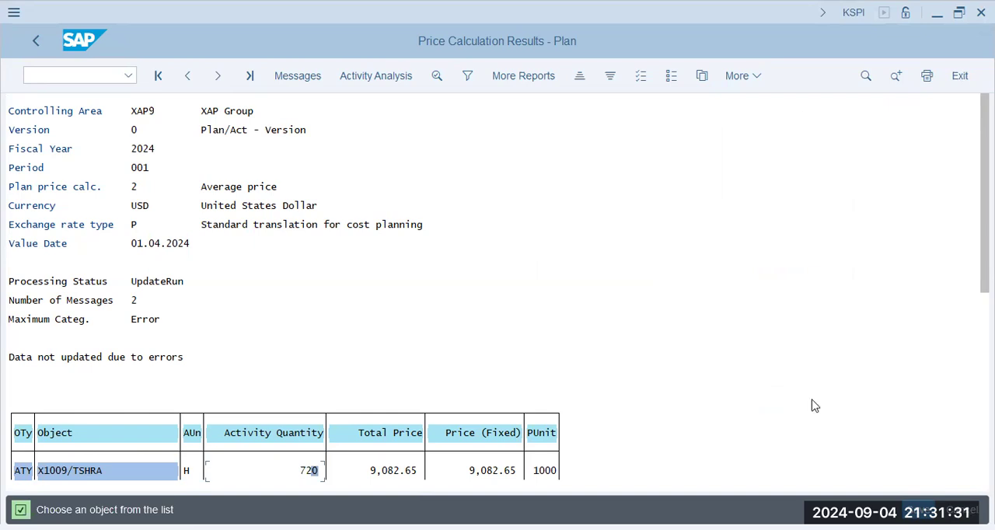
{"action": "left_click", "coordinate": [403, 473]}
{"action": "left_click", "coordinate": [78, 472]}
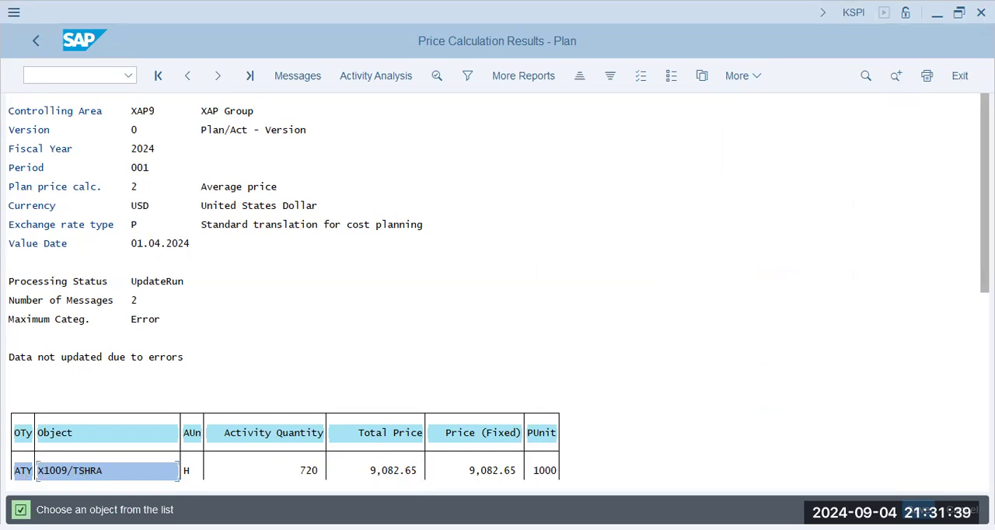
{"action": "left_click", "coordinate": [746, 80]}
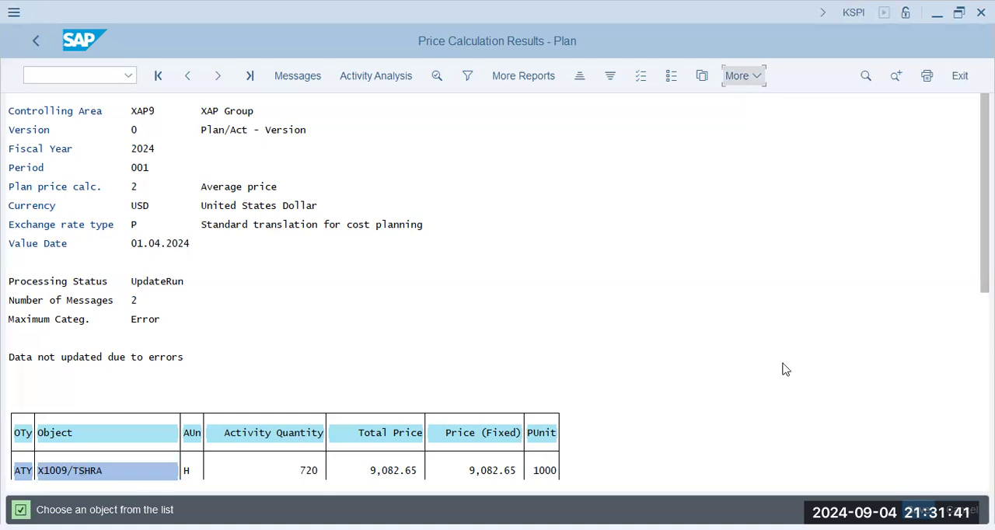
{"action": "mouse_move", "coordinate": [754, 334]}
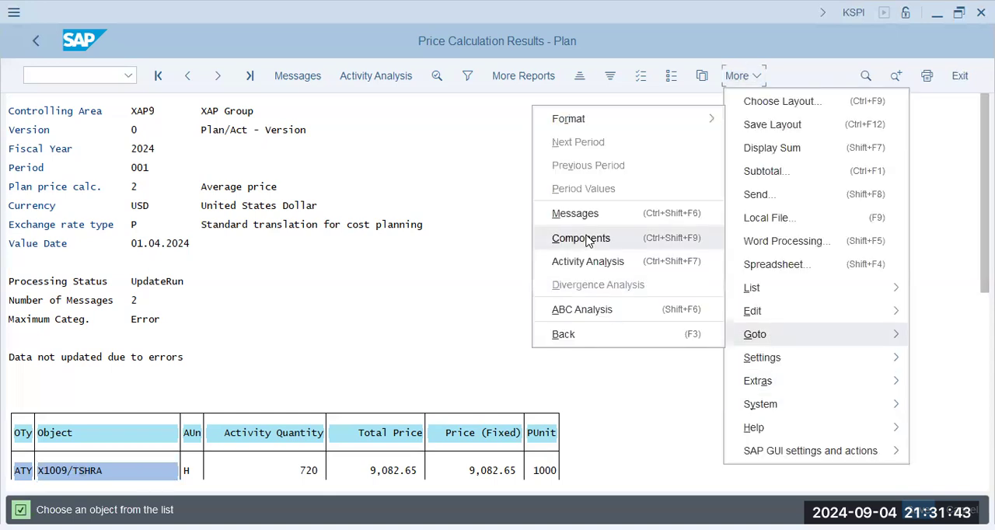
{"action": "left_click", "coordinate": [587, 242]}
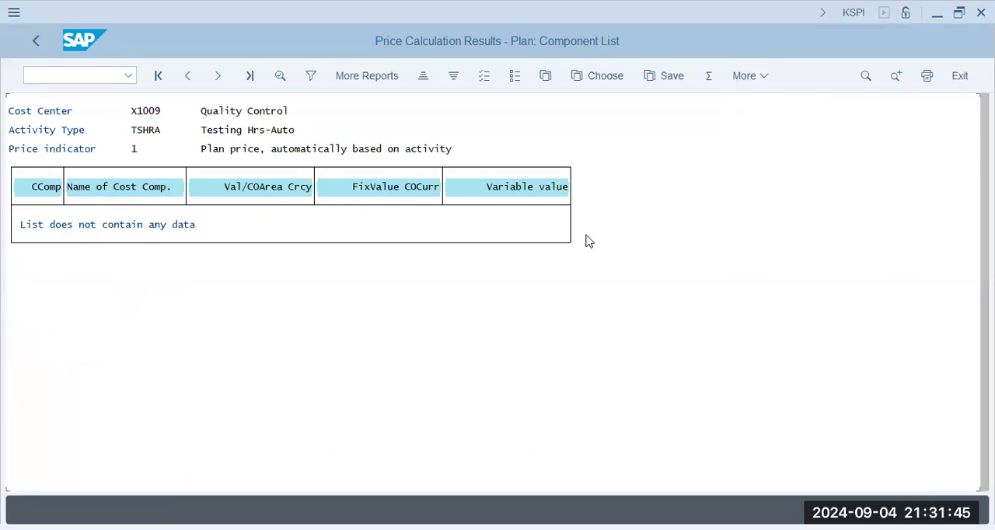
{"action": "left_click", "coordinate": [141, 224]}
{"action": "key", "text": "F3"}
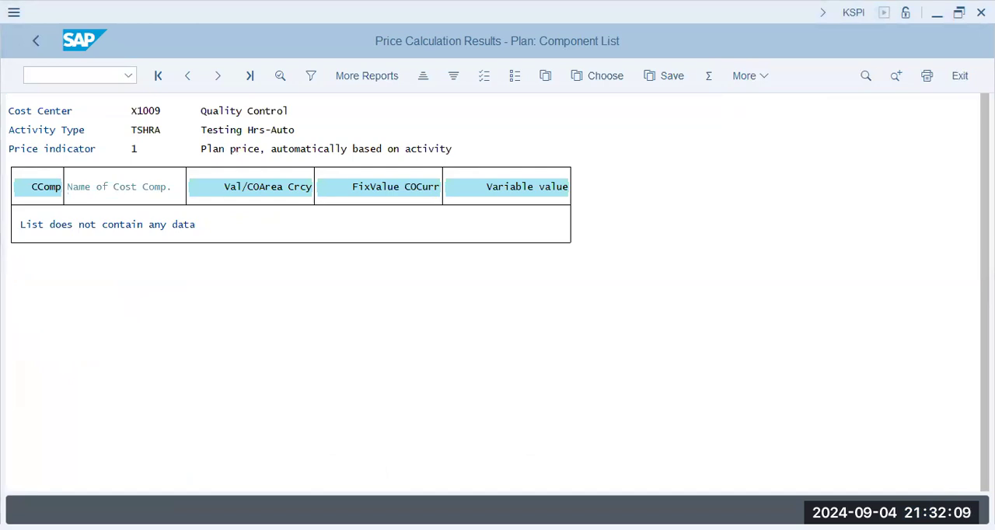
{"action": "key", "text": "F3"}
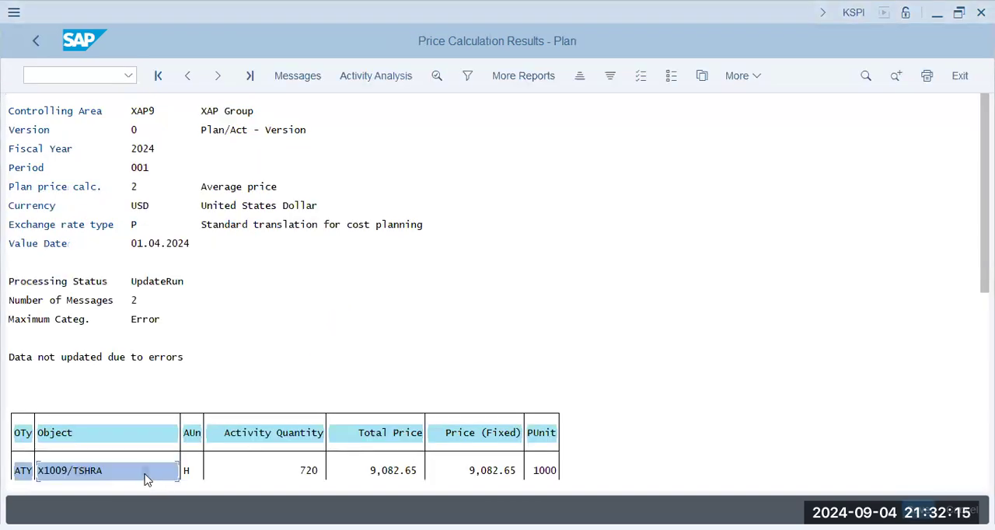
- Display the cost component list of the X1009/TSHRM price and return to the price calculation results
{"action": "scroll", "coordinate": [100, 477], "scroll_direction": "down", "scroll_amount": 1}
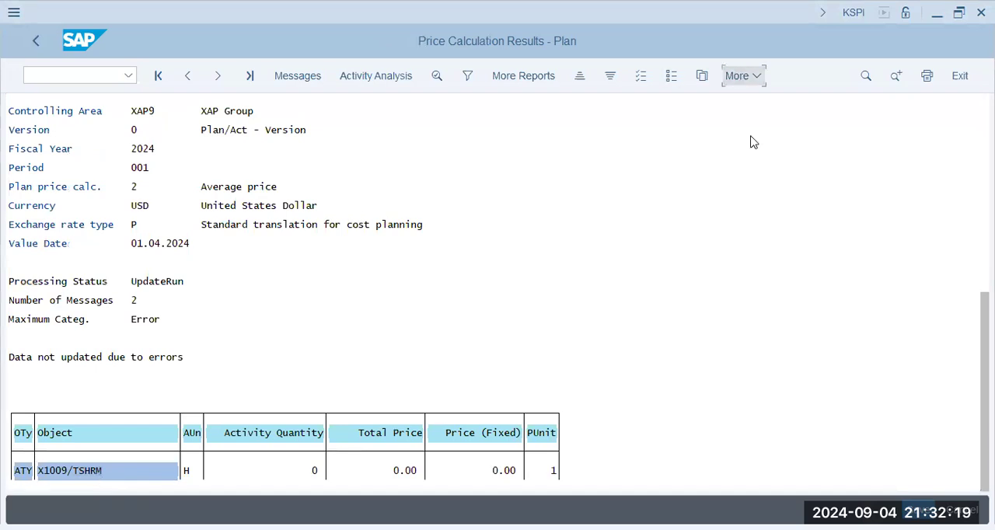
{"action": "mouse_move", "coordinate": [755, 334]}
{"action": "left_click", "coordinate": [610, 243]}
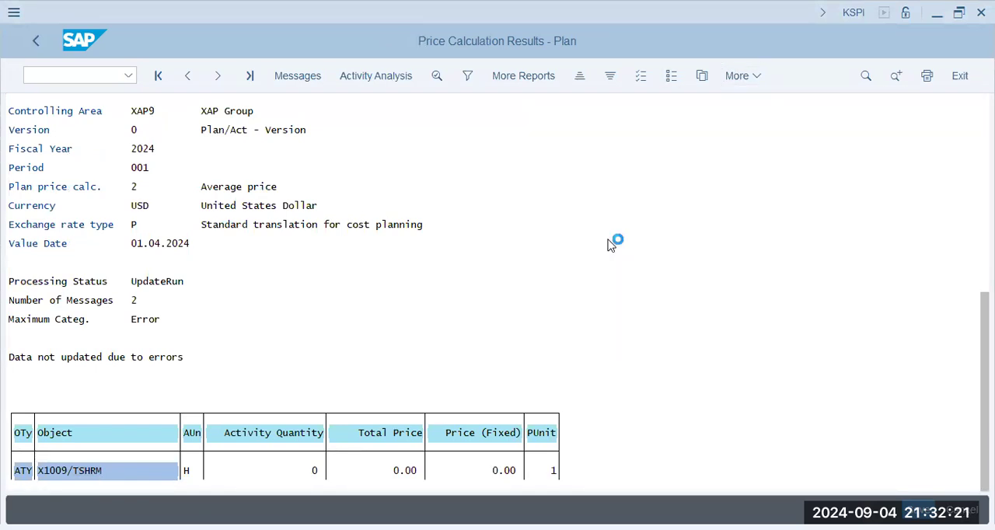
{"action": "left_click", "coordinate": [187, 226]}
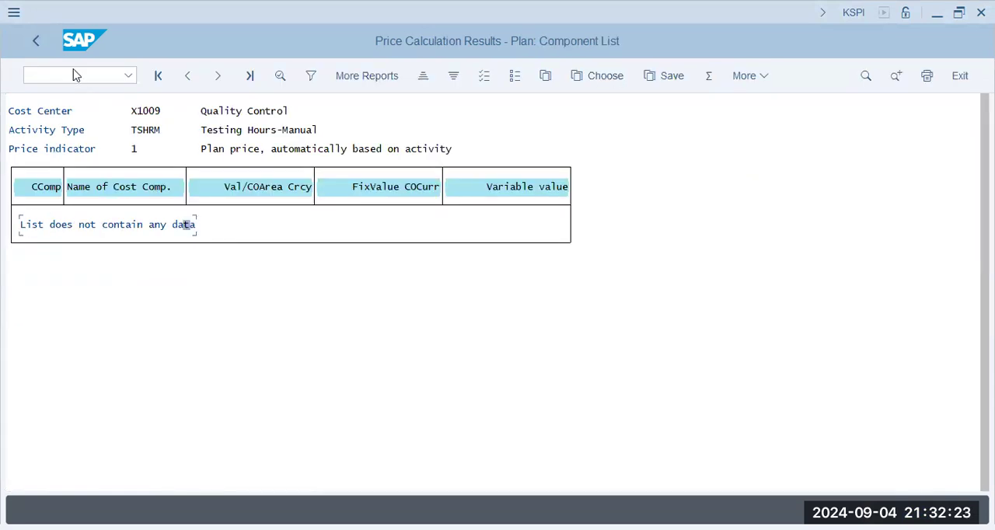
{"action": "left_click", "coordinate": [37, 42]}
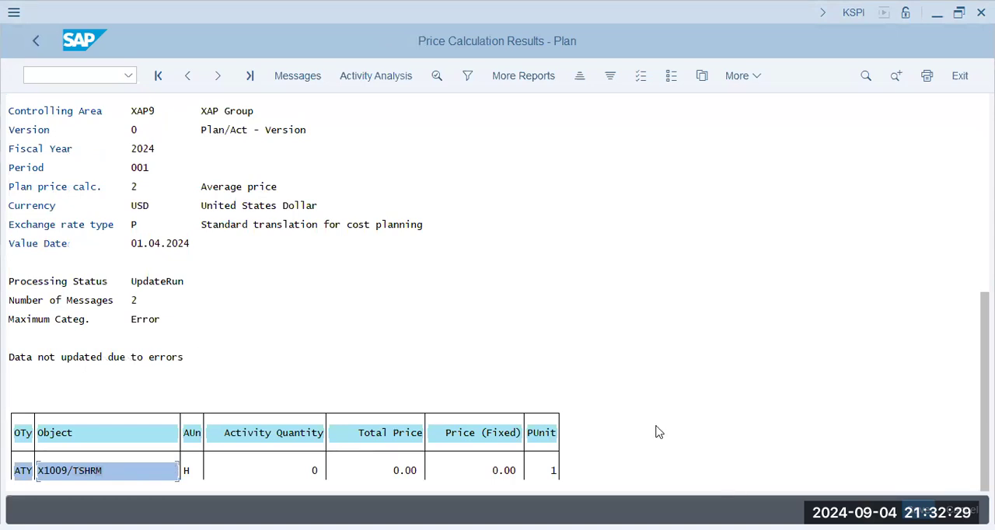
- Open the price calculation messages and read the diagnosis, system response and procedure in the long text of the TSHRM error
{"action": "left_click", "coordinate": [303, 74]}
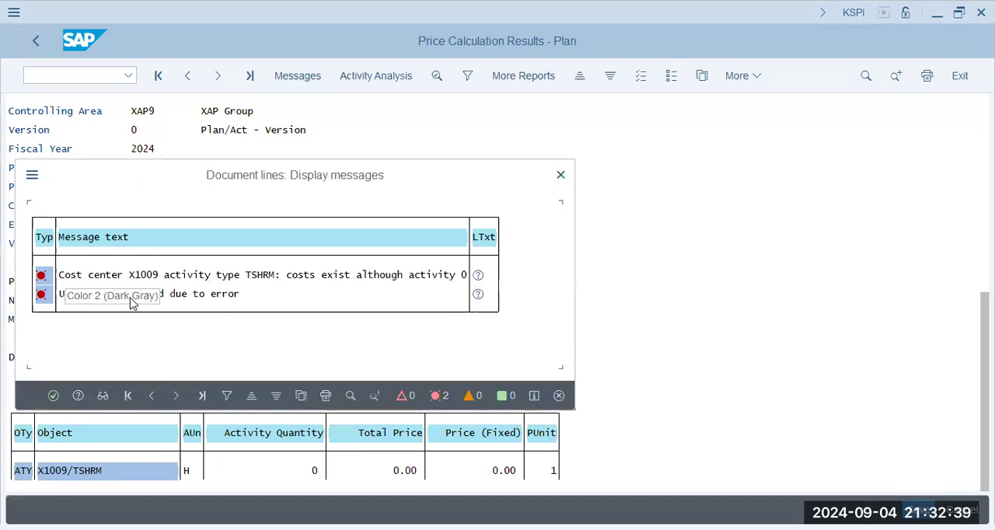
{"action": "left_click", "coordinate": [477, 277]}
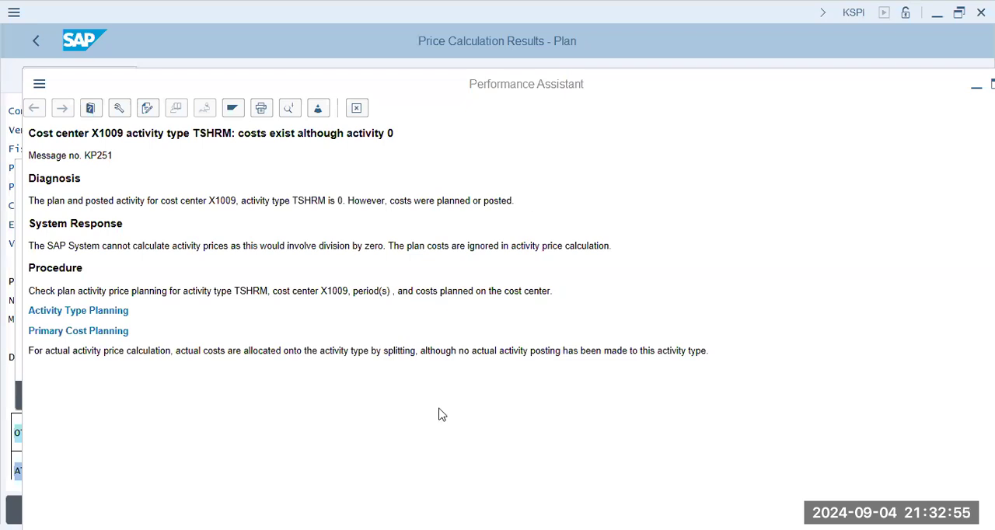
{"action": "left_click_drag", "start_coordinate": [78, 201], "coordinate": [505, 201]}
{"action": "left_click", "coordinate": [174, 261]}
{"action": "left_click_drag", "start_coordinate": [132, 246], "coordinate": [656, 244]}
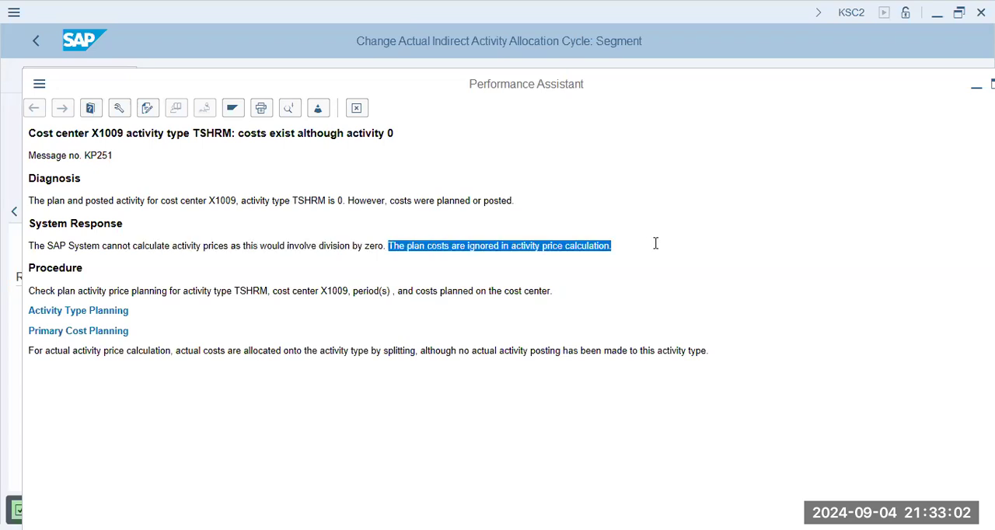
{"action": "left_click", "coordinate": [268, 300]}
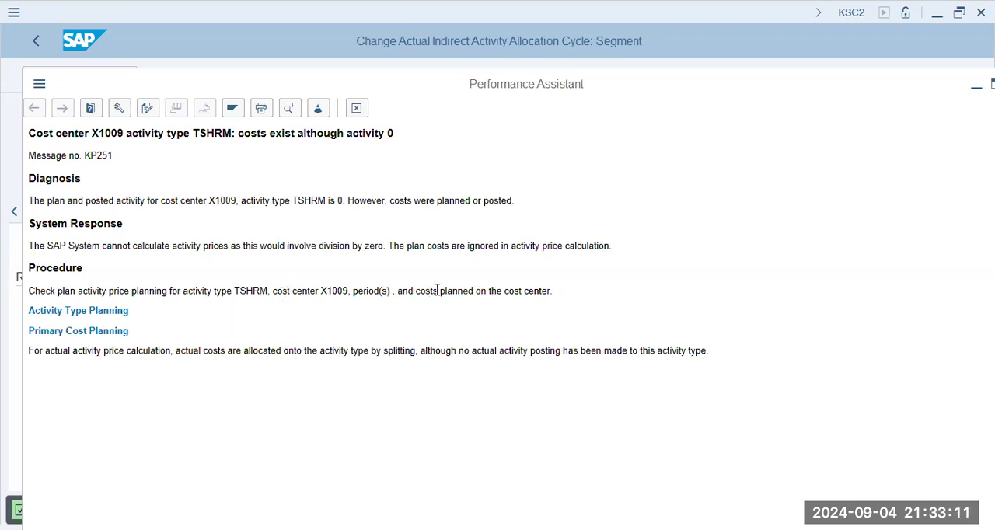
{"action": "left_click_drag", "start_coordinate": [552, 291], "coordinate": [398, 291]}
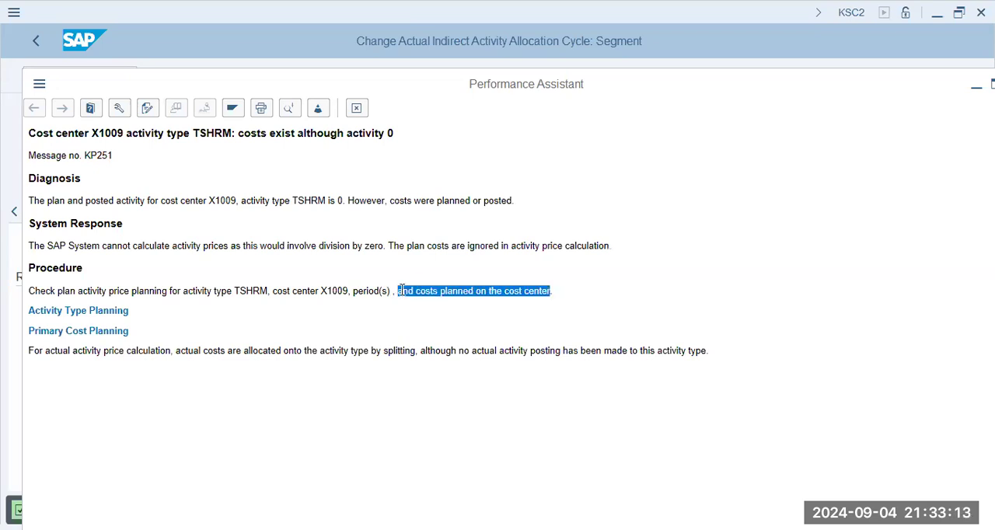
{"action": "left_click", "coordinate": [419, 327]}
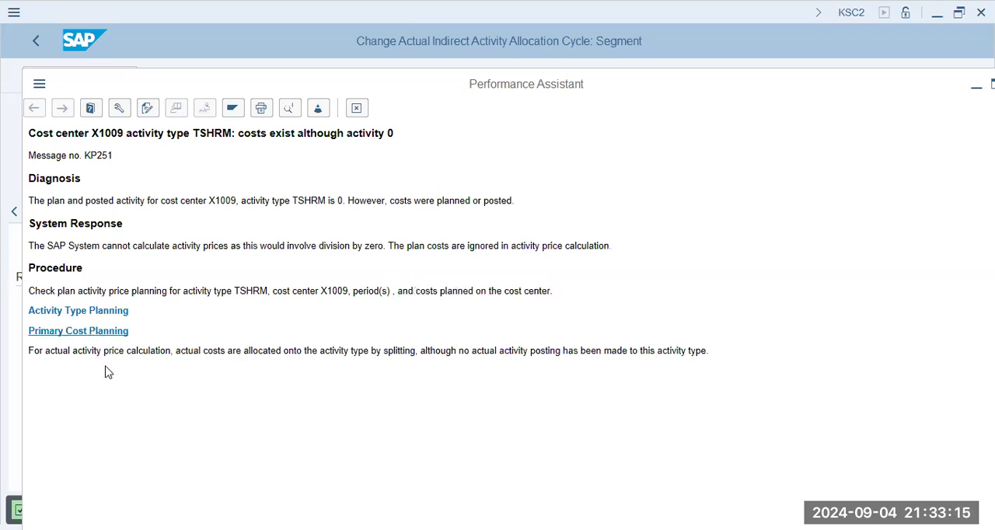
{"action": "left_click_drag", "start_coordinate": [87, 350], "coordinate": [405, 352]}
{"action": "left_click", "coordinate": [272, 362]}
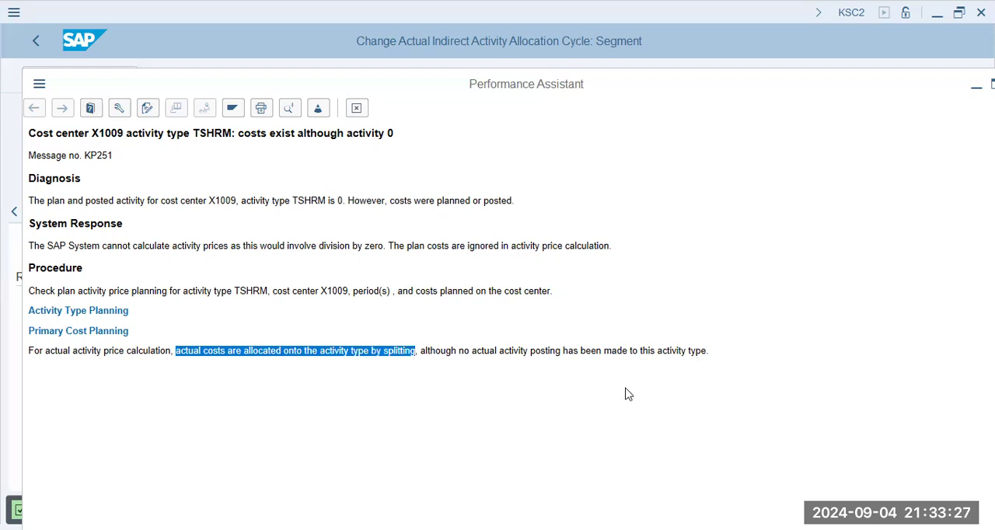
{"action": "key", "text": "Escape"}
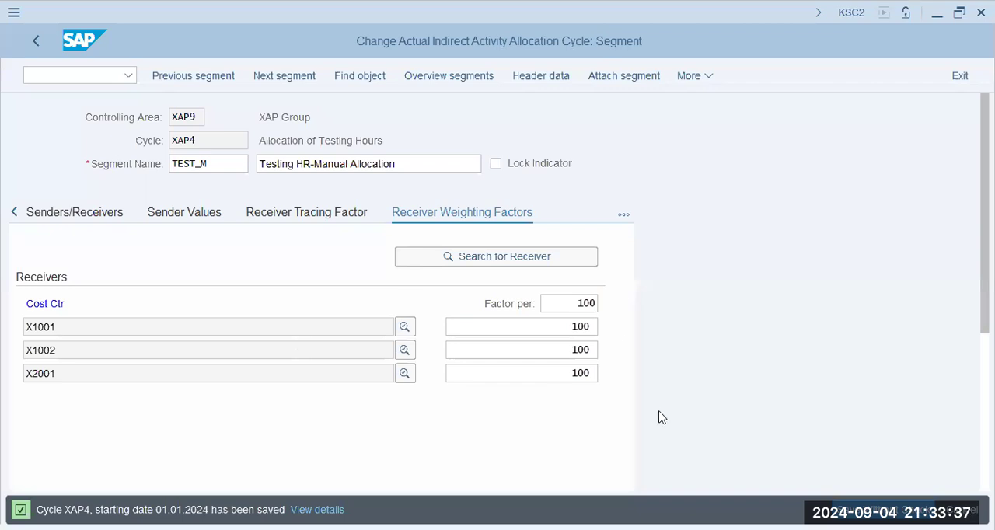
- Return to the plan price calculation selection and execute a test run for all cost centers and business processes in period 1 of 2024
{"action": "key", "text": "alt+Tab"}
{"action": "key", "text": "F3"}
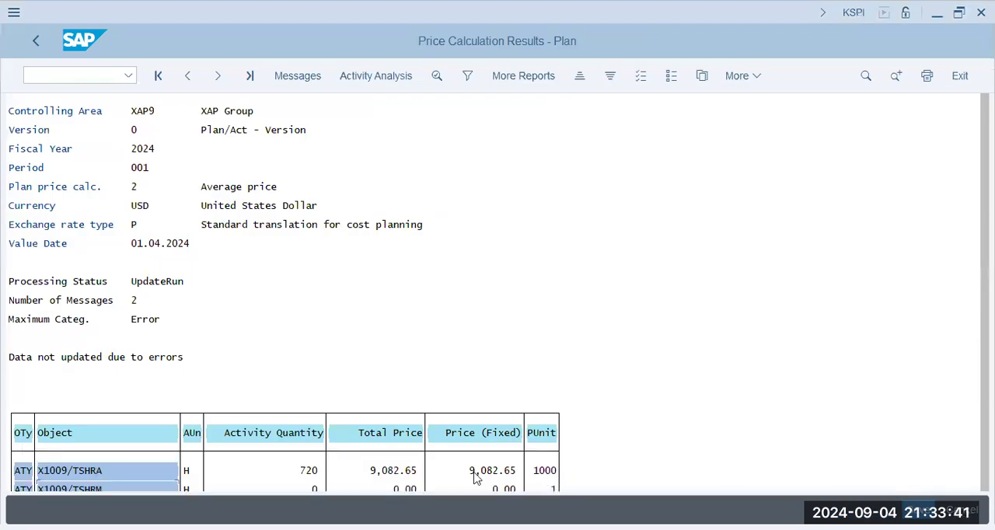
{"action": "left_click", "coordinate": [534, 476]}
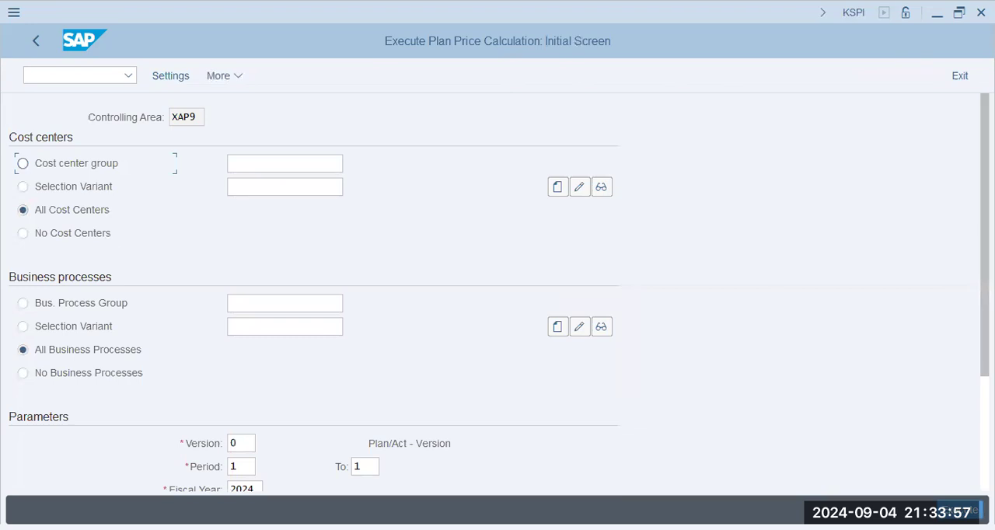
{"action": "scroll", "coordinate": [497, 295], "scroll_direction": "down", "scroll_amount": 3}
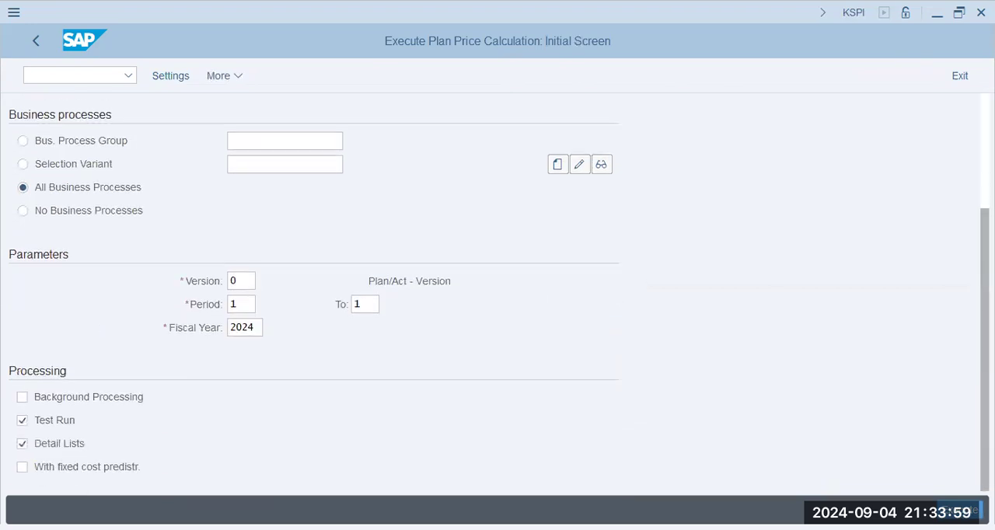
{"action": "scroll", "coordinate": [497, 296], "scroll_direction": "up", "scroll_amount": 3}
{"action": "left_click_drag", "start_coordinate": [985, 243], "coordinate": [984, 235]}
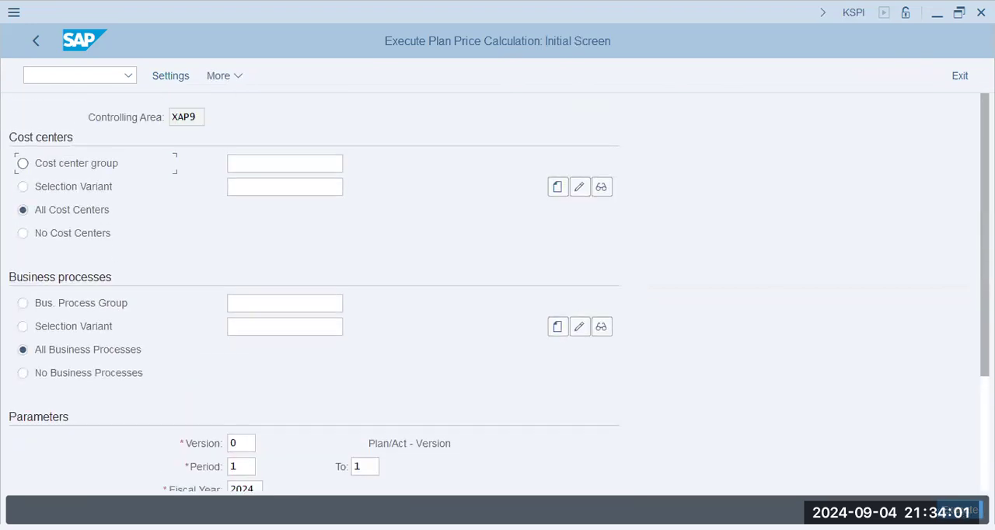
{"action": "left_click", "coordinate": [961, 510]}
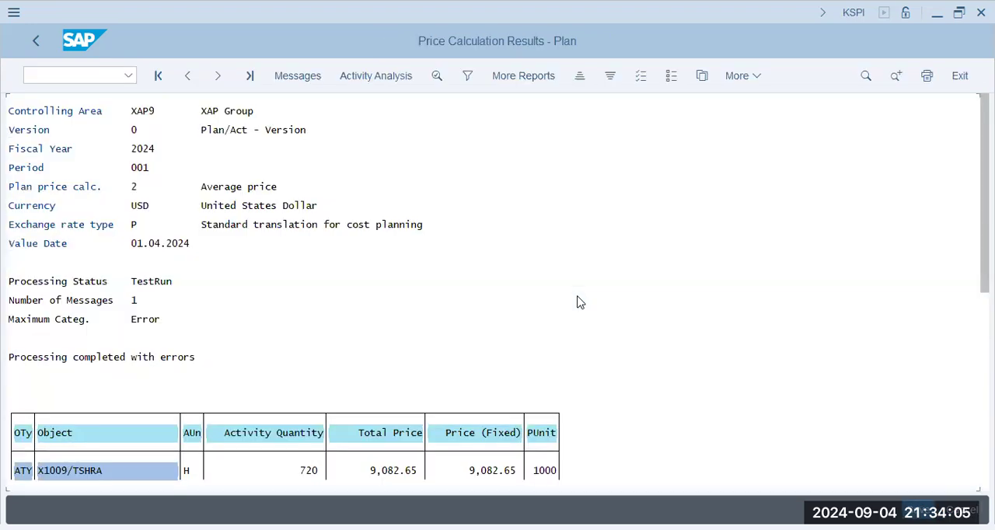
- Leave the test price calculation results and post the calculated prices despite the errors
{"action": "left_click", "coordinate": [38, 43]}
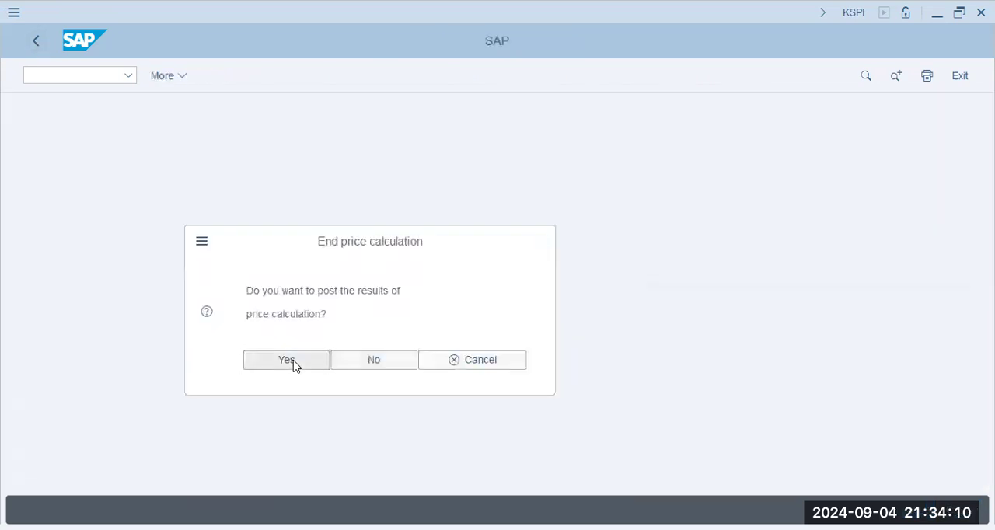
{"action": "left_click", "coordinate": [293, 365]}
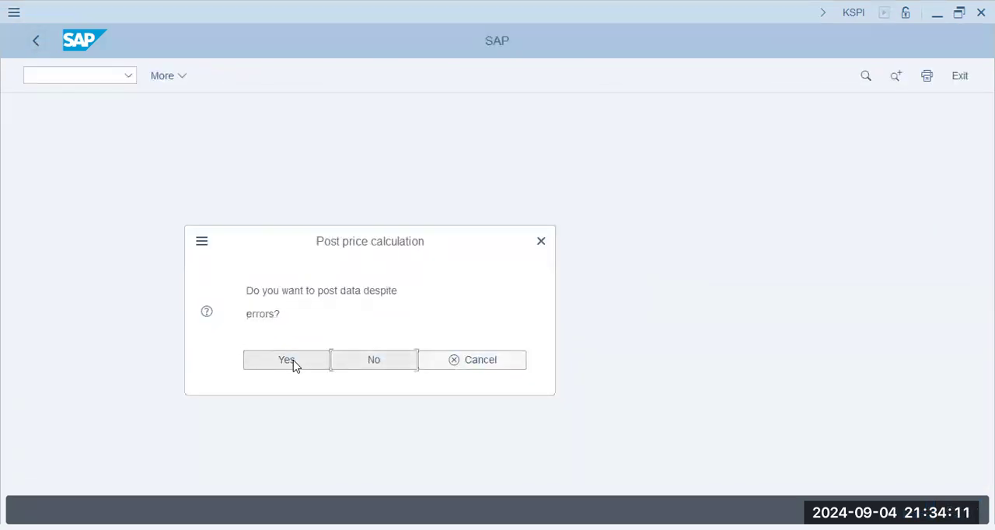
{"action": "left_click", "coordinate": [293, 365]}
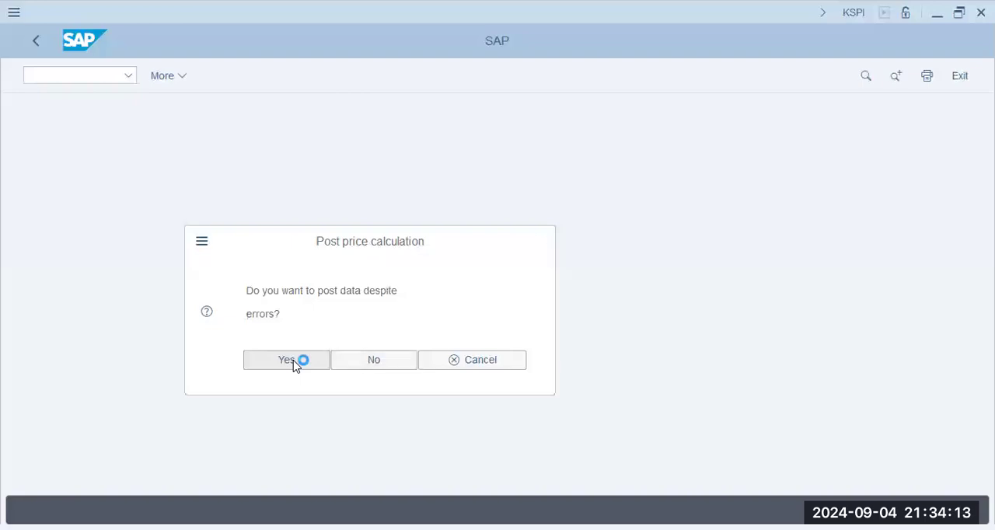
{"action": "left_click", "coordinate": [258, 400]}
{"action": "left_click", "coordinate": [485, 514]}
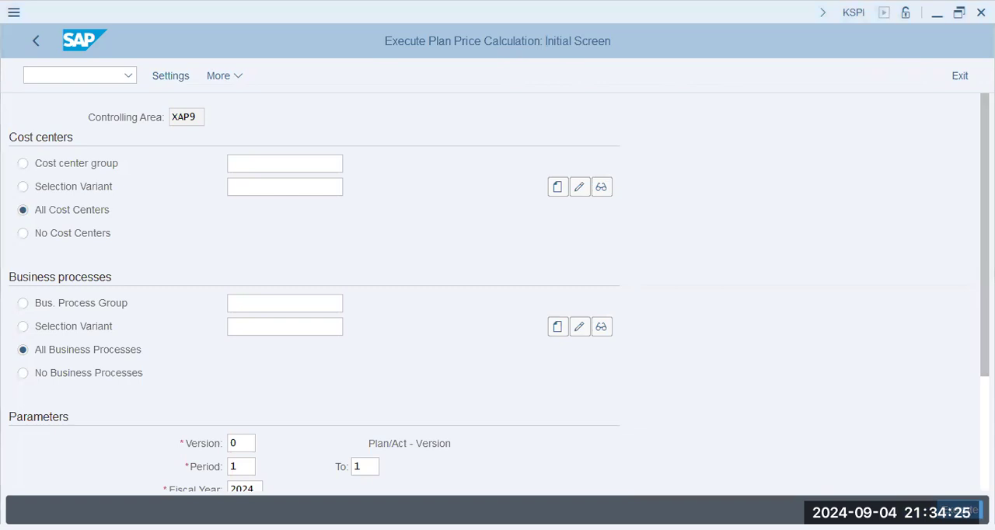
- Start transaction KB31N for entering statistical key figures
{"action": "left_click", "coordinate": [94, 77]}
{"action": "type", "text": "/n k"}
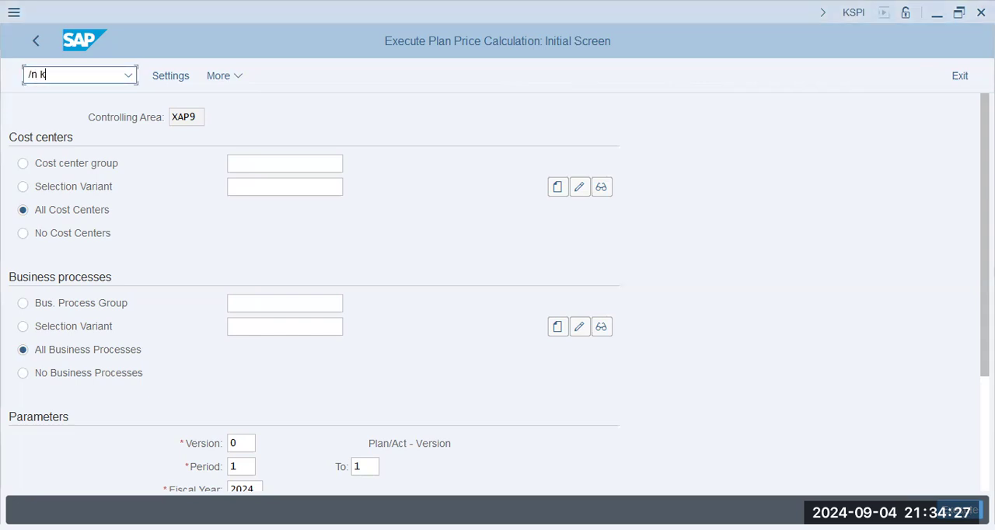
{"action": "type", "text": "b21n"}
{"action": "key", "text": "Return"}
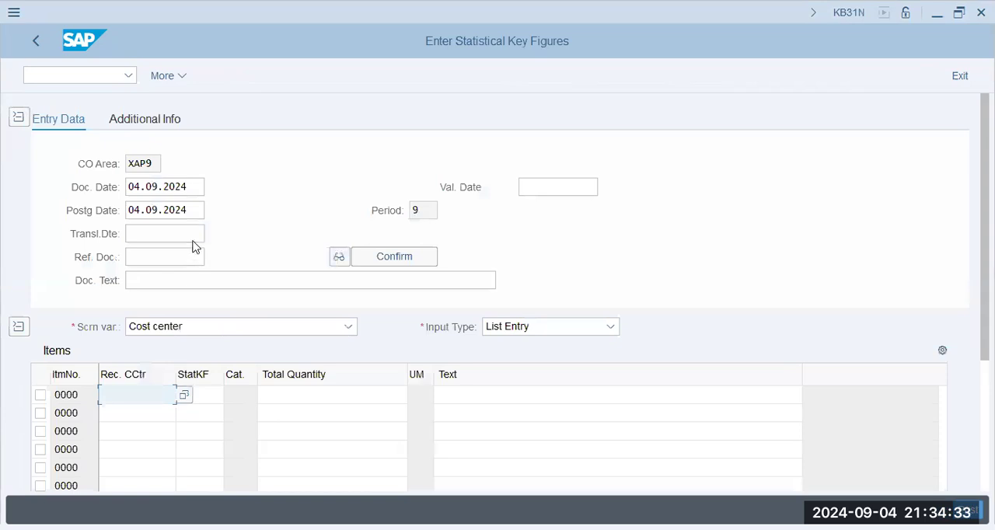
{"action": "key", "text": "alt+Tab"}
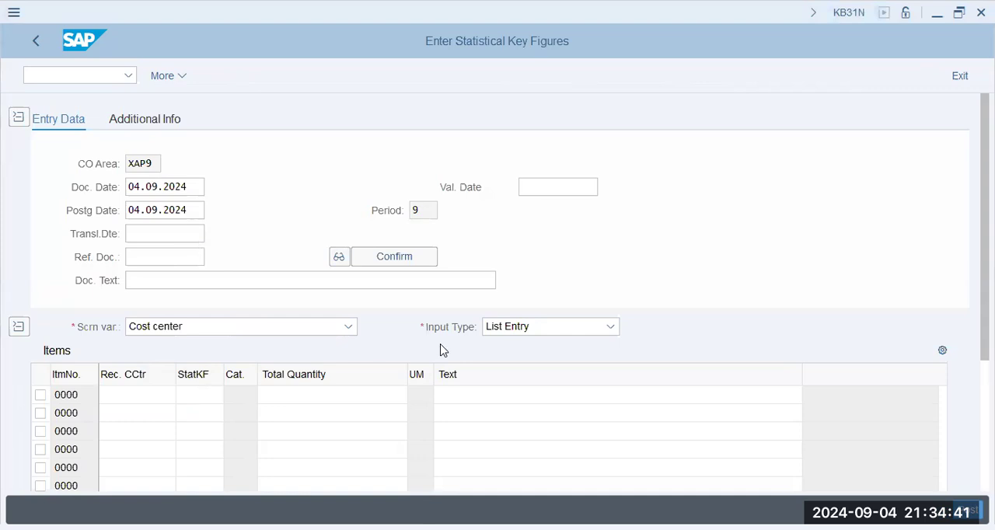
- Enter a line for receiver cost center X1001 with statistical key figure ITEM and total quantity 300
{"action": "type", "text": "x1001"}
{"action": "key", "text": "Tab"}
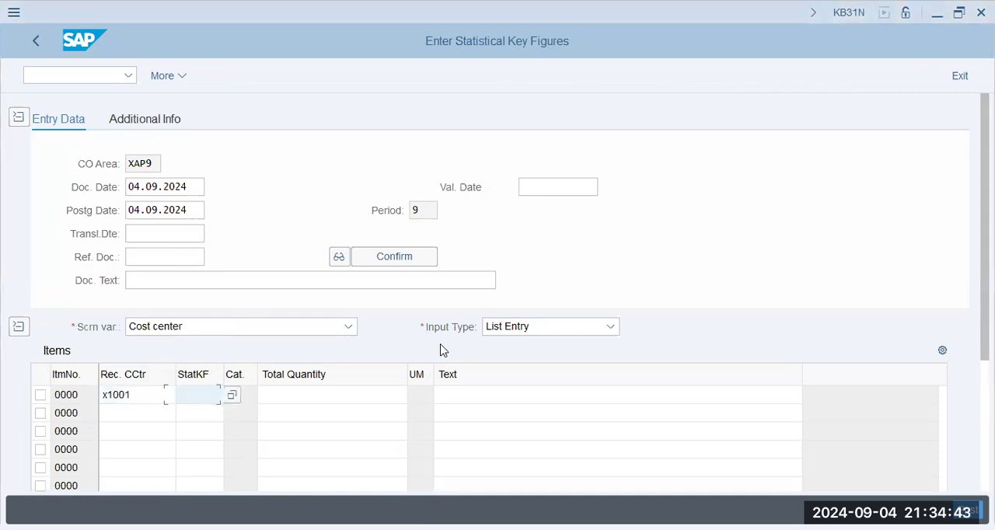
{"action": "type", "text": "item"}
{"action": "key", "text": "Tab"}
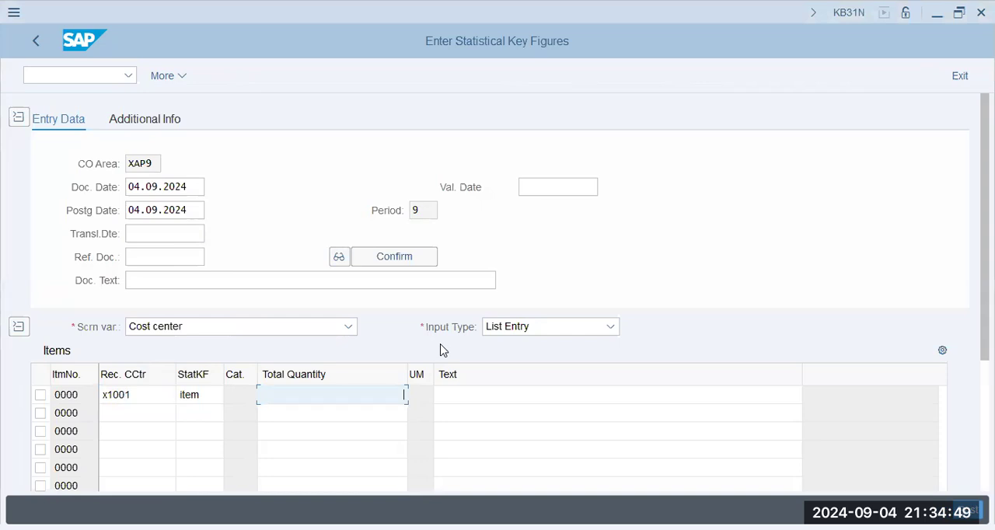
{"action": "type", "text": "300"}
{"action": "key", "text": "Return"}
- Enter a second line for receiver cost center X1002 with statistical key figure ITEM and total quantity 200
{"action": "key", "text": "shift+Tab"}
{"action": "key", "text": "Down"}
{"action": "type", "text": "x"}
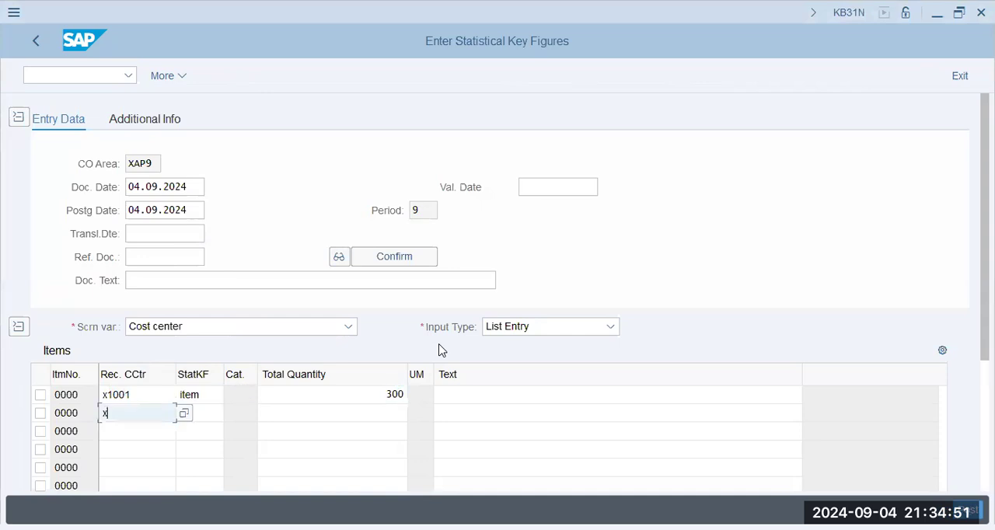
{"action": "type", "text": "1002"}
{"action": "key", "text": "Tab"}
{"action": "type", "text": "it"}
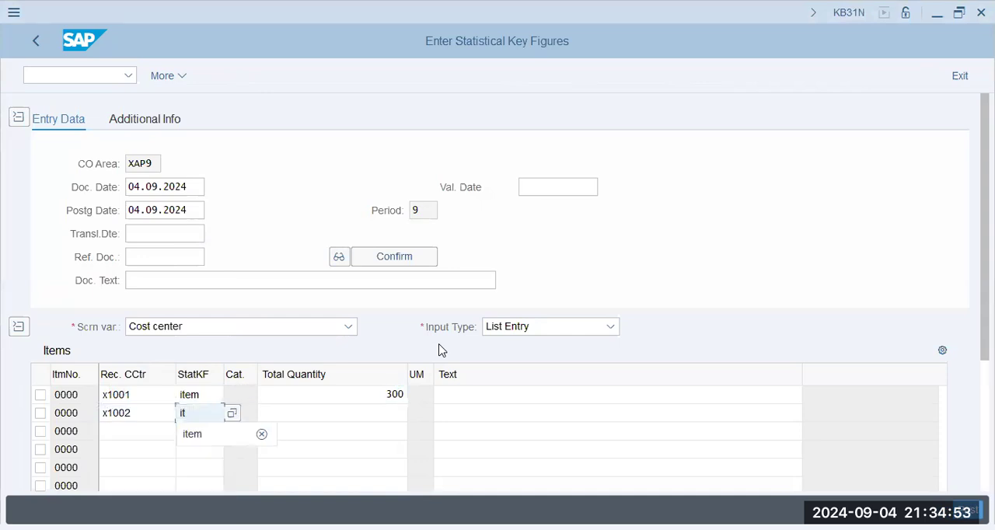
{"action": "type", "text": "em"}
{"action": "key", "text": "Tab"}
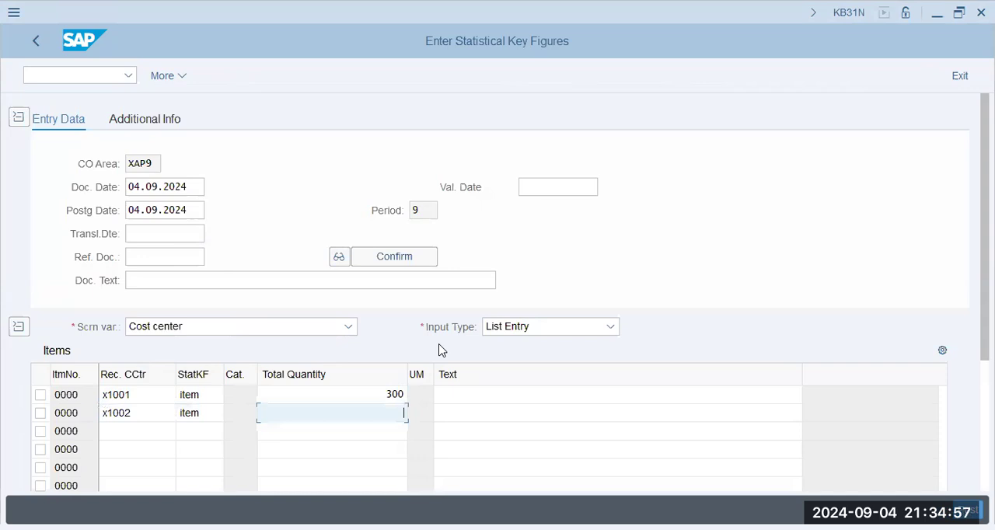
{"action": "type", "text": "200"}
{"action": "key", "text": "Return"}
- Enter a third line for receiver cost center X2001 with statistical key figure ITEM and total quantity 220
{"action": "key", "text": "Down"}
{"action": "type", "text": "x"}
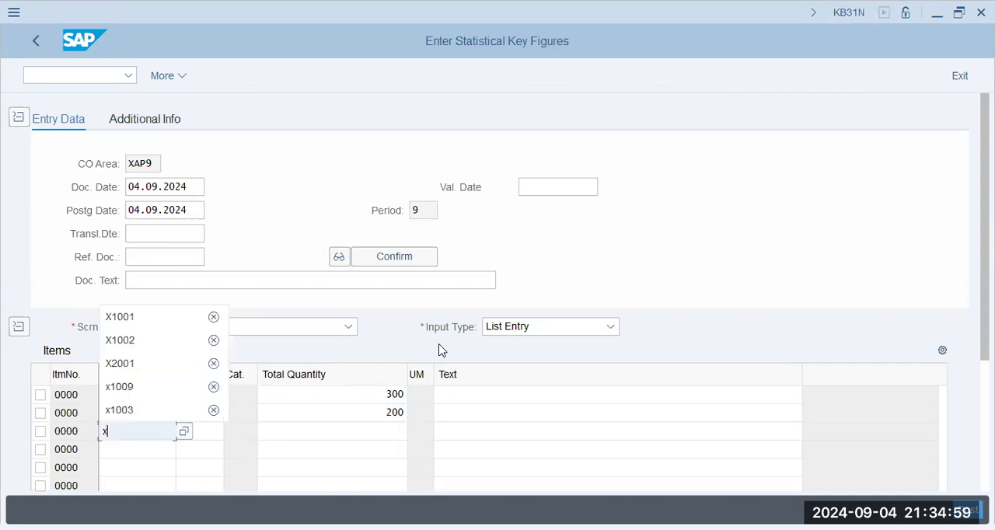
{"action": "type", "text": "1003"}
{"action": "key", "text": "Tab"}
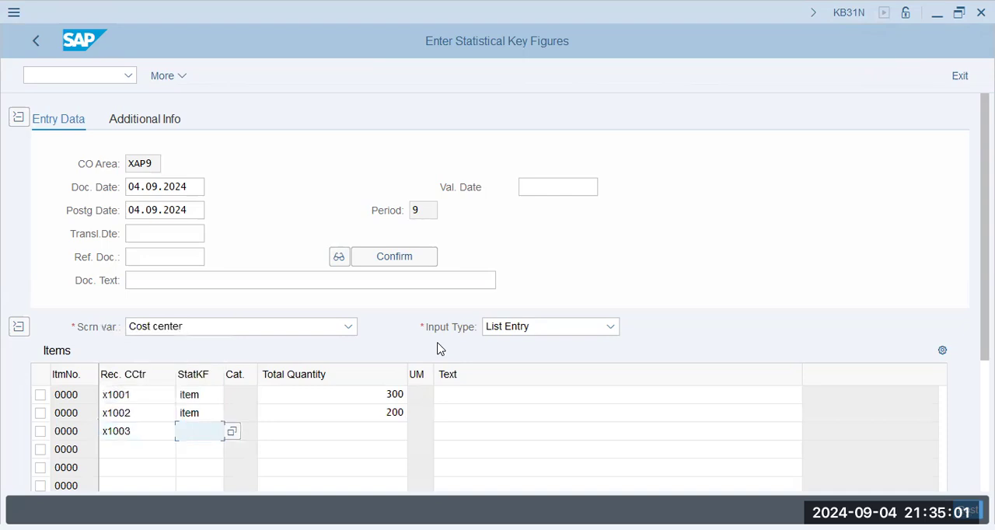
{"action": "type", "text": "item"}
{"action": "key", "text": "shift+Tab"}
{"action": "type", "text": "x2001"}
{"action": "key", "text": "Tab"}
{"action": "key", "text": "Tab"}
{"action": "type", "text": "220"}
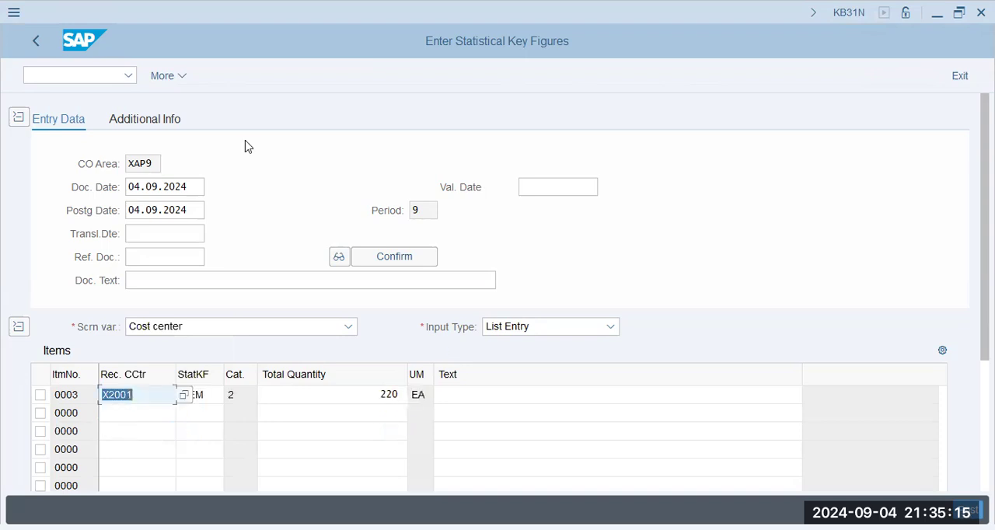
- Set the document date and posting date to 01.01.2024 and post the statistical key figures
{"action": "left_click_drag", "start_coordinate": [88, 187], "coordinate": [16, 186]}
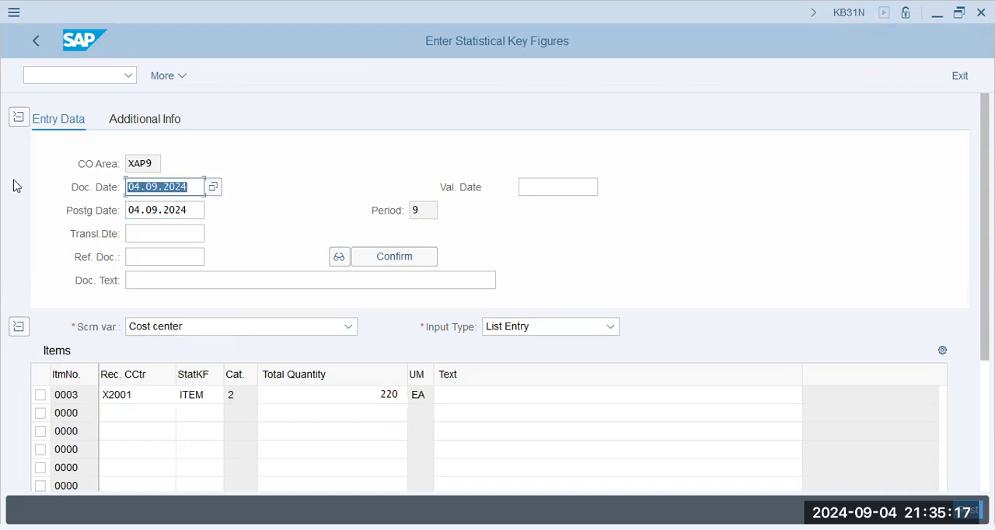
{"action": "key", "text": "BackSpace"}
{"action": "type", "text": "01.01.2024"}
{"action": "key", "text": "Tab"}
{"action": "key", "text": "Tab"}
{"action": "key", "text": "shift+Tab"}
{"action": "type", "text": "01.01.2024"}
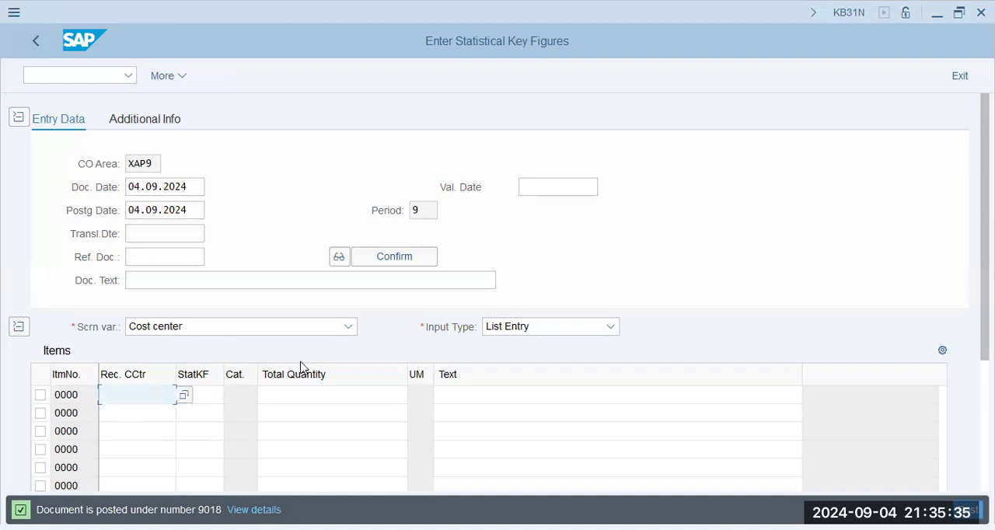
- Read the long text of the posting message and start transaction FB01L for a ledger group posting
{"action": "key", "text": "F1"}
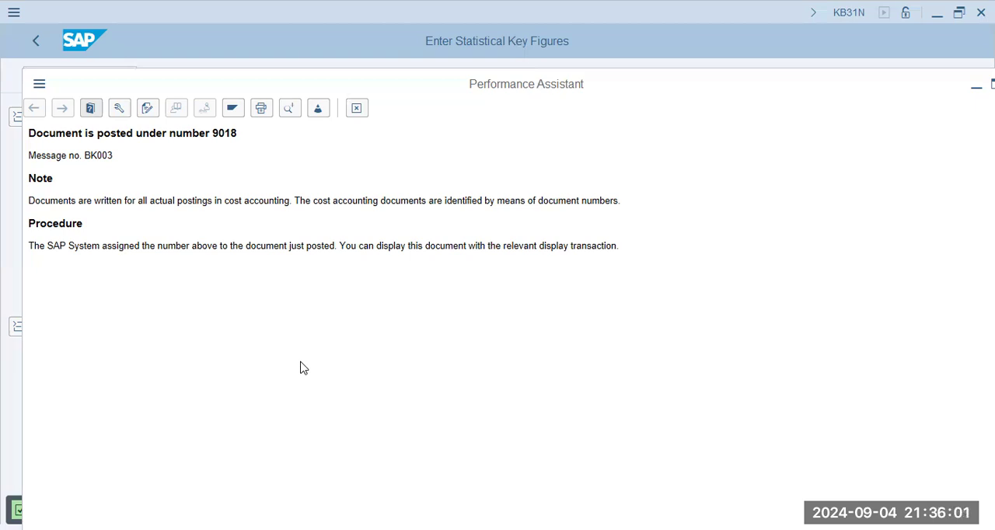
{"action": "key", "text": "Escape"}
{"action": "type", "text": "/n fb01l"}
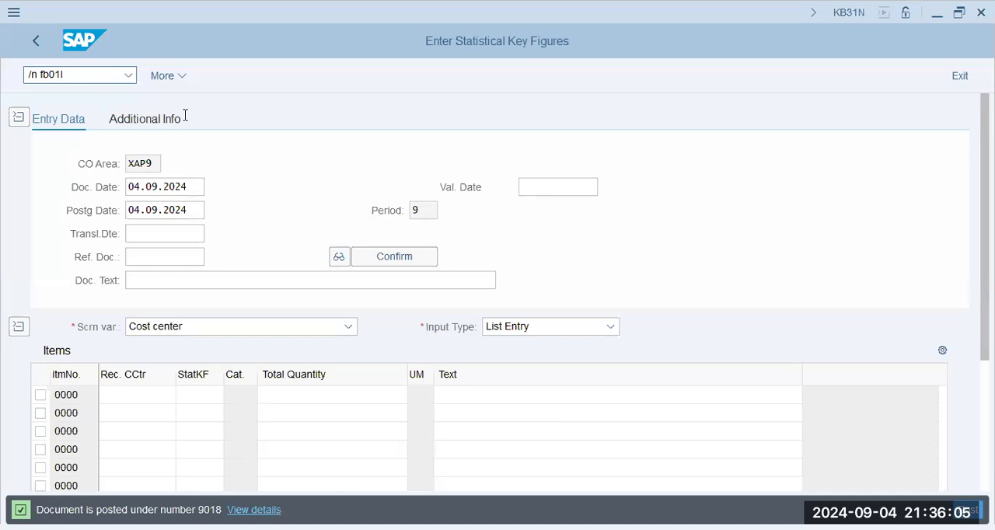
{"action": "key", "text": "Return"}
- Fill in the document header with document date and posting date 01.01.2024, company code XAP9 and currency AED
{"action": "type", "text": "01"}
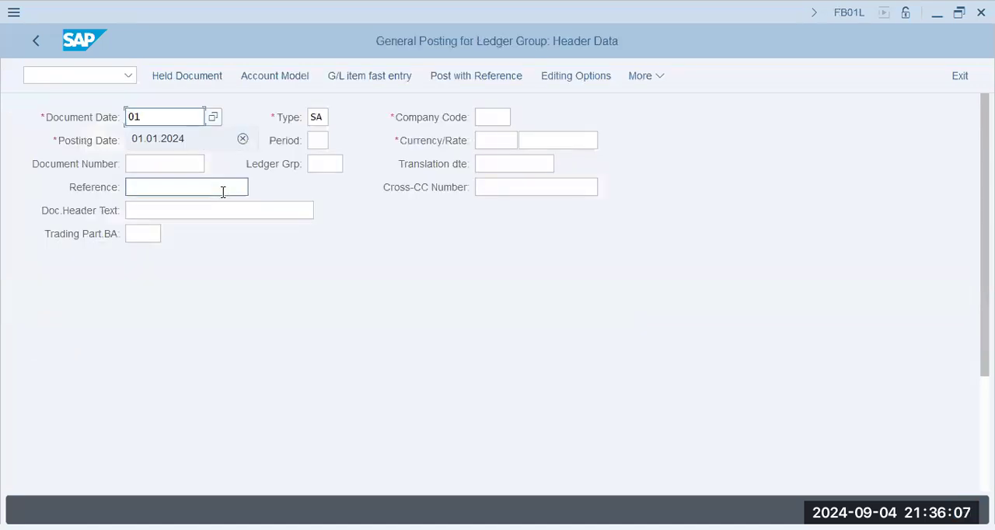
{"action": "key", "text": "Down"}
{"action": "key", "text": "Tab"}
{"action": "type", "text": "01."}
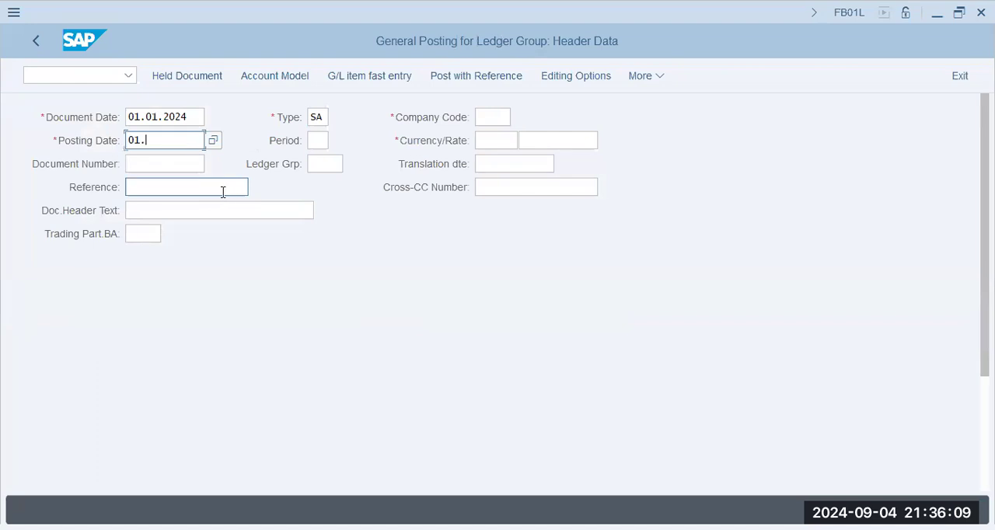
{"action": "key", "text": "Down"}
{"action": "key", "text": "Tab"}
{"action": "key", "text": "Tab"}
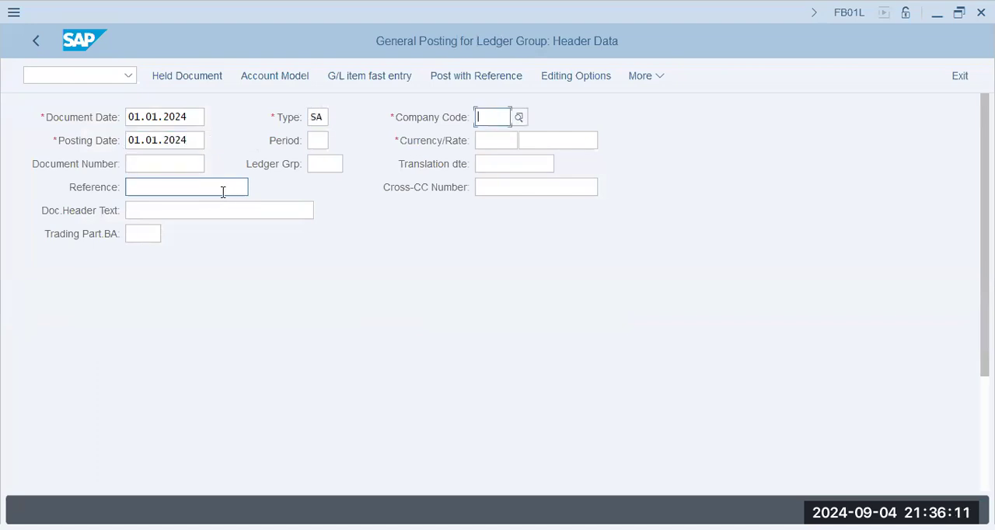
{"action": "type", "text": "xap9"}
{"action": "key", "text": "Tab"}
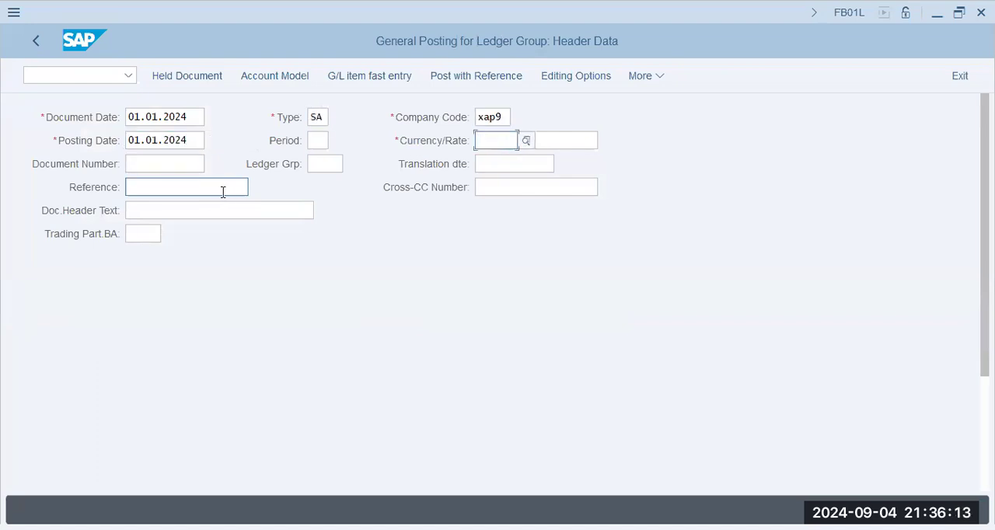
{"action": "key", "text": "Tab"}
{"action": "key", "text": "Tab"}
{"action": "key", "text": "Tab"}
{"action": "key", "text": "Tab"}
{"action": "key", "text": "Tab"}
{"action": "key", "text": "Tab"}
{"action": "key", "text": "Tab"}
{"action": "key", "text": "Tab"}
{"action": "key", "text": "Tab"}
{"action": "key", "text": "Tab"}
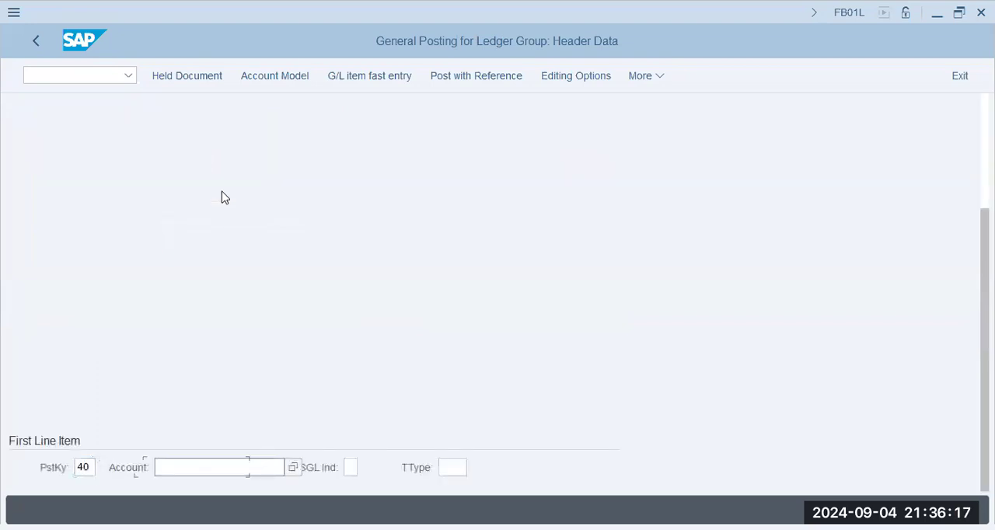
- Open the first line item with posting key 40 for salary G/L account 400500
{"action": "key", "text": "alt+Tab"}
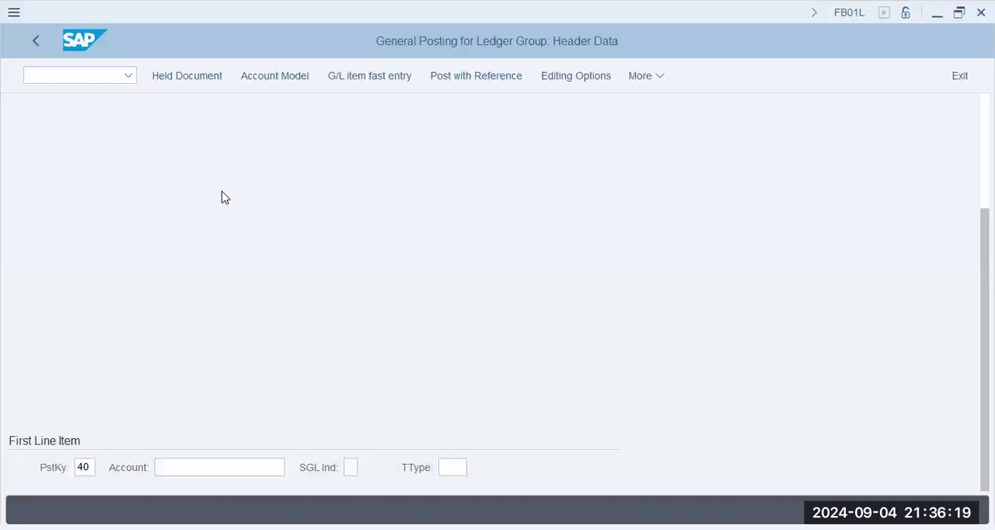
{"action": "key", "text": "alt+Tab"}
{"action": "type", "text": "400"}
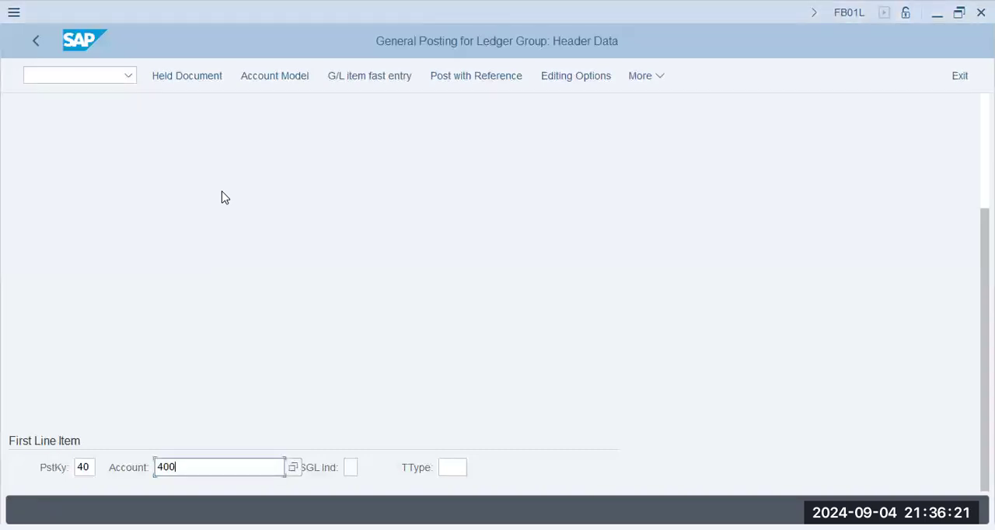
{"action": "type", "text": "500"}
{"action": "key", "text": "Return"}
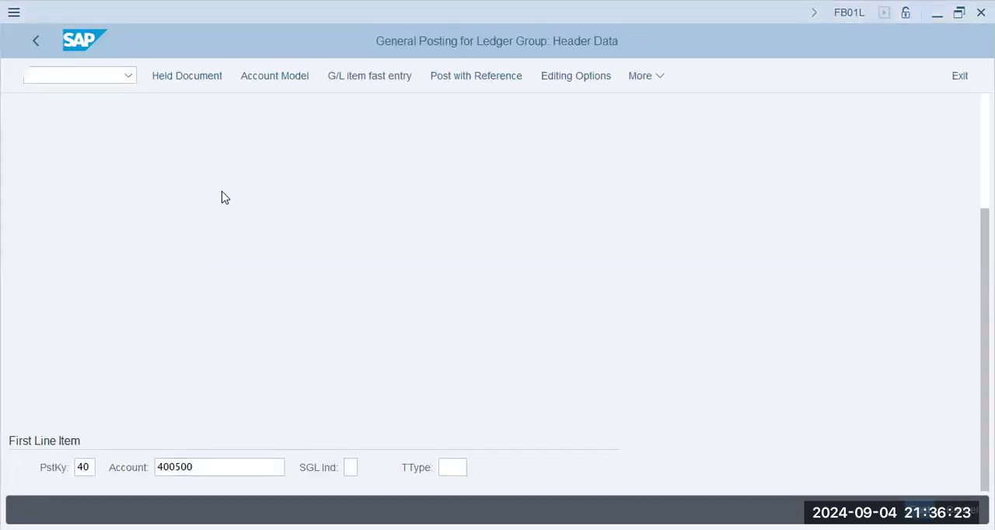
- Enter an amount of 45000 for the salary item and assign it to cost center X1009
{"action": "type", "text": "45000"}
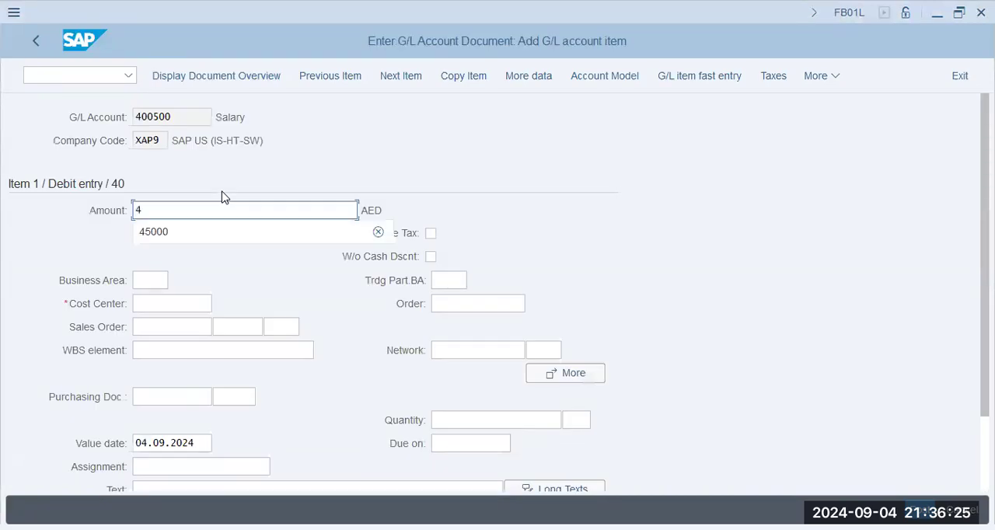
{"action": "key", "text": "Tab"}
{"action": "key", "text": "Tab"}
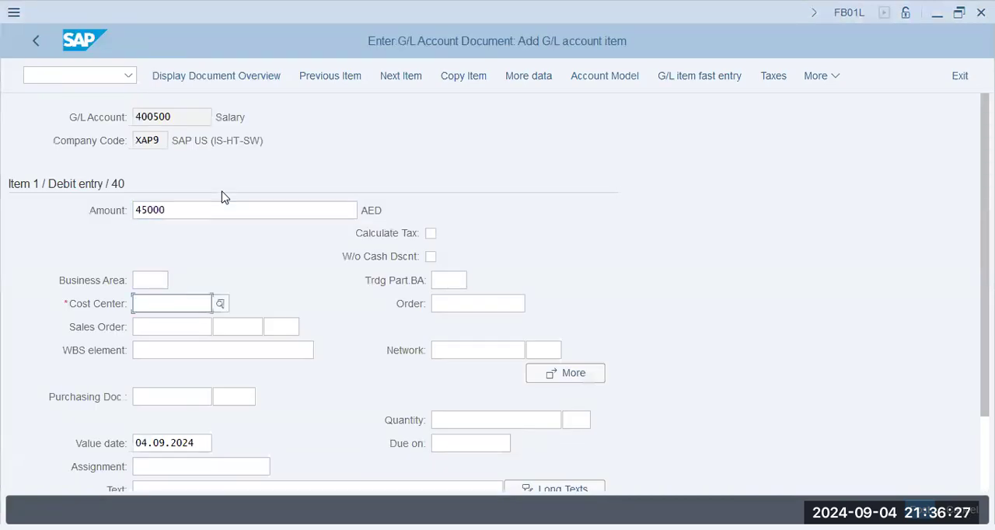
{"action": "key", "text": "F4"}
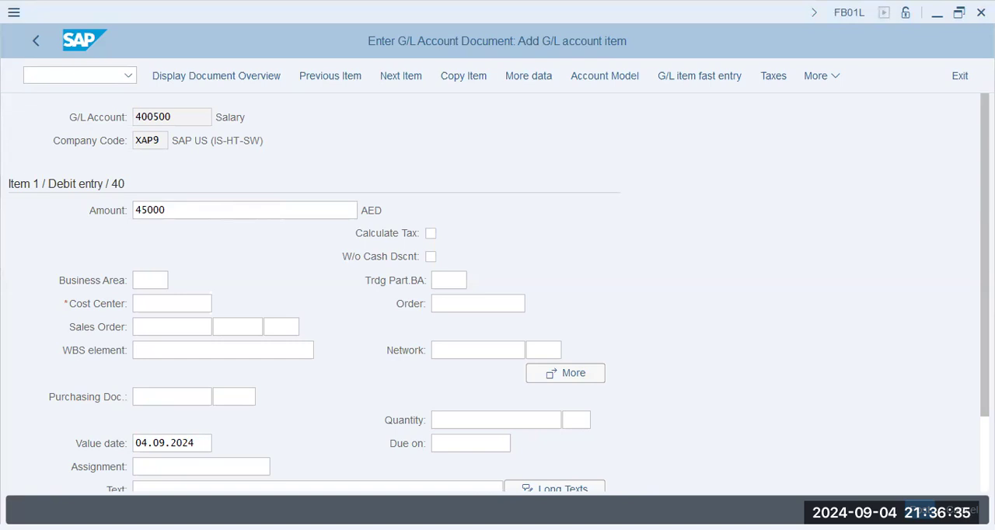
{"action": "left_click", "coordinate": [172, 304]}
{"action": "type", "text": "x1009"}
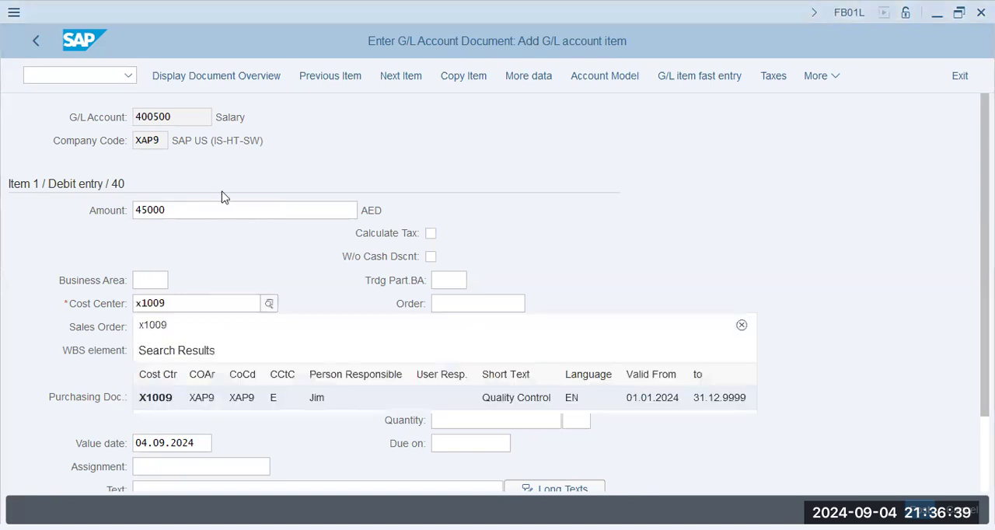
{"action": "key", "text": "Return"}
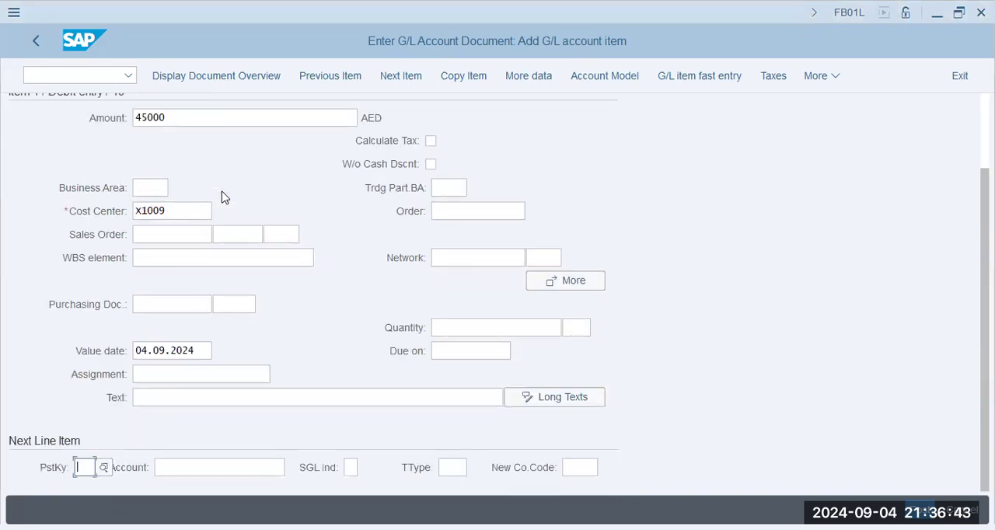
- Open the second line item with posting key 40 for rent G/L account 400600
{"action": "type", "text": "40"}
{"action": "key", "text": "Tab"}
{"action": "type", "text": "3"}
{"action": "key", "text": "BackSpace"}
{"action": "type", "text": "400600"}
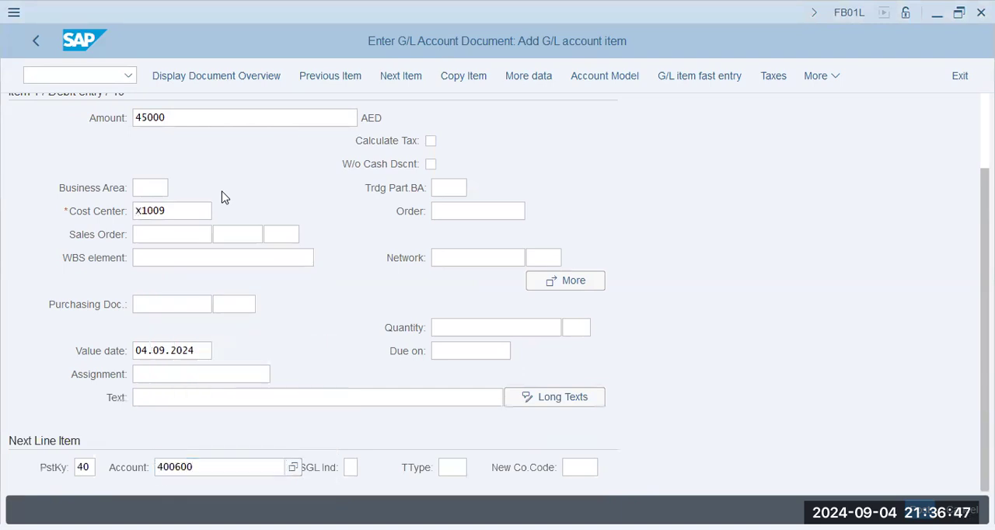
{"action": "key", "text": "Return"}
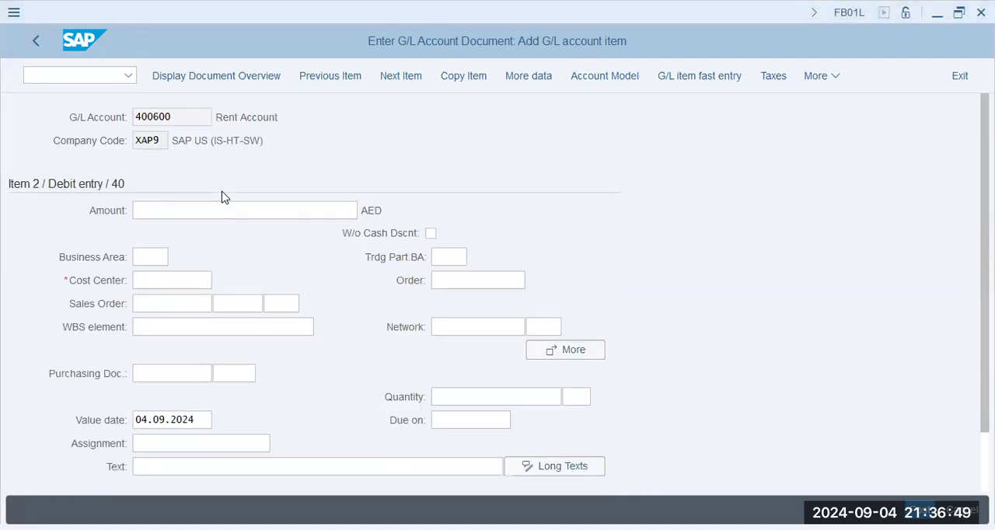
- Enter an amount of 36000 for the rent item and assign it to cost center X1009
{"action": "type", "text": "36000"}
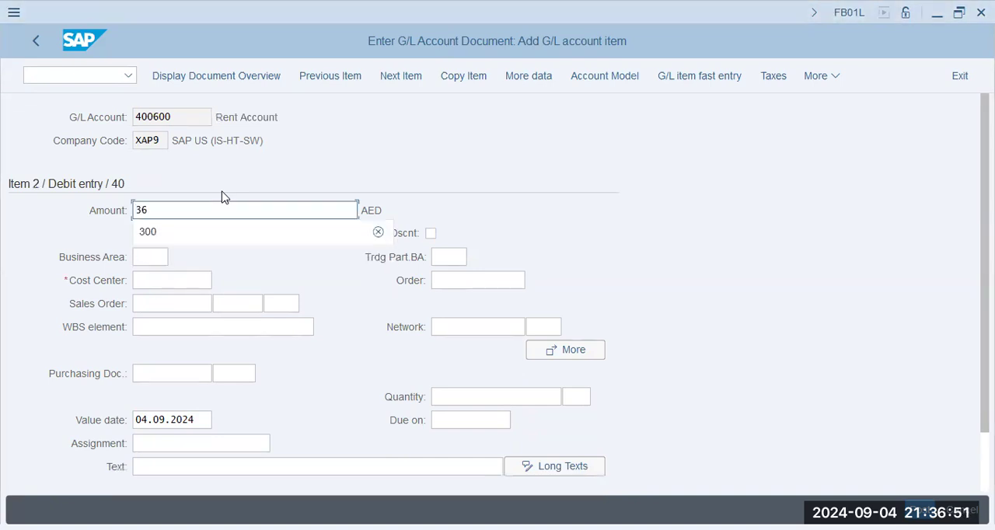
{"action": "key", "text": "Tab"}
{"action": "key", "text": "Tab"}
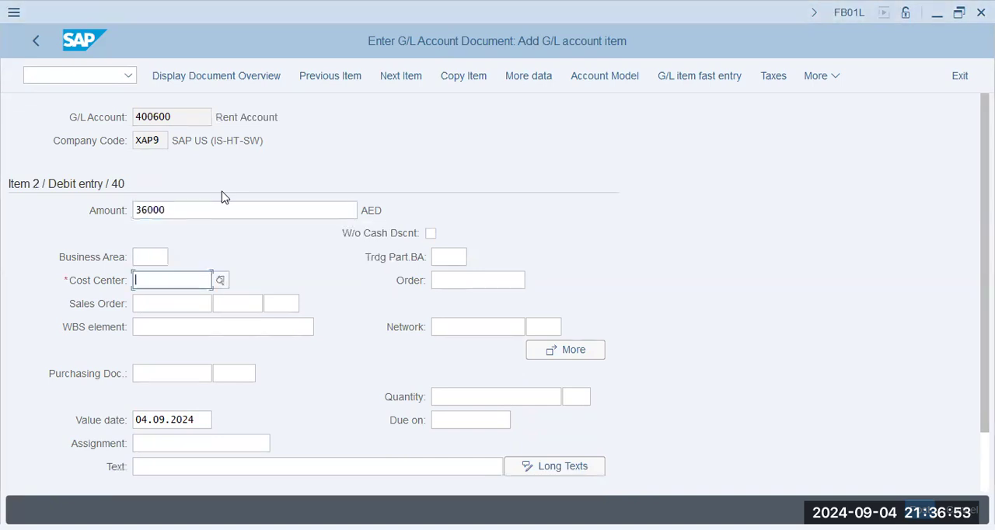
{"action": "type", "text": "x1009"}
{"action": "key", "text": "Tab"}
{"action": "key", "text": "Tab"}
{"action": "key", "text": "Tab"}
{"action": "key", "text": "Tab"}
{"action": "key", "text": "Tab"}
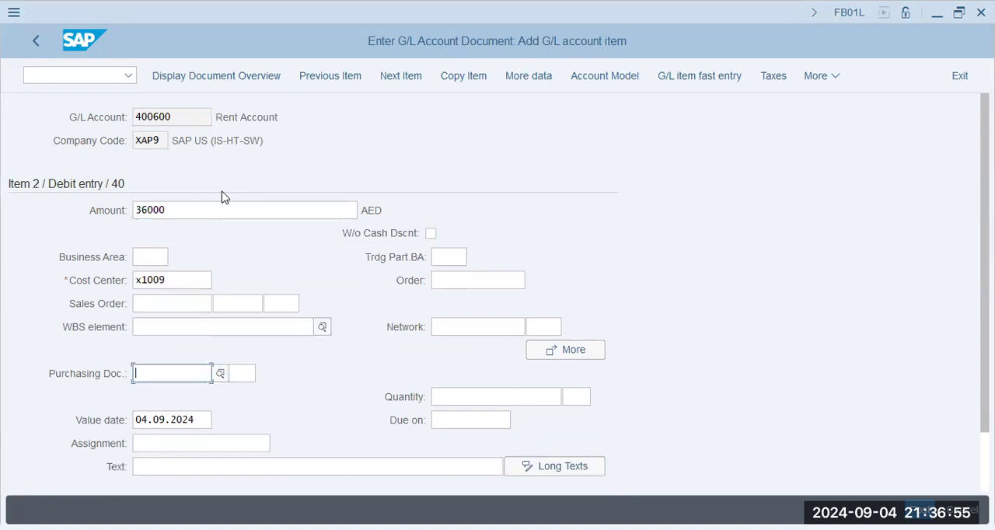
{"action": "key", "text": "Tab"}
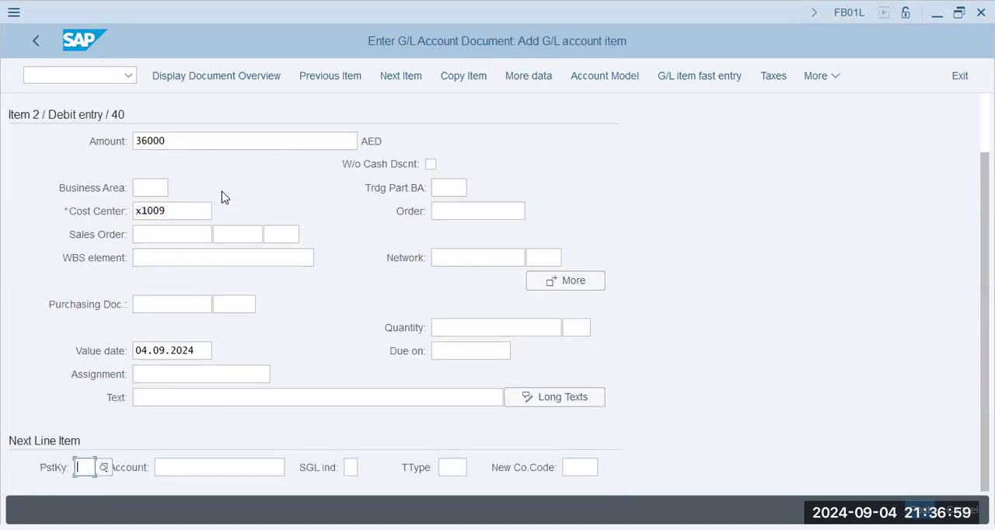
- Open the third line item with posting key 50 for cash G/L account 200691
{"action": "type", "text": "50"}
{"action": "key", "text": "Tab"}
{"action": "type", "text": "200691"}
{"action": "key", "text": "Return"}
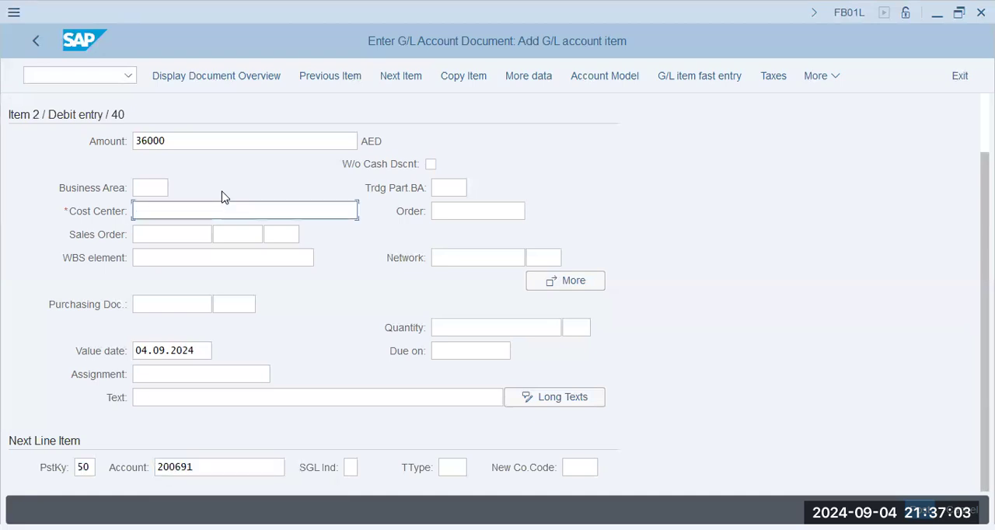
{"action": "key", "text": "Return"}
- Enter * as the balancing amount of the cash credit item, display the document overview and post the document
{"action": "type", "text": "*"}
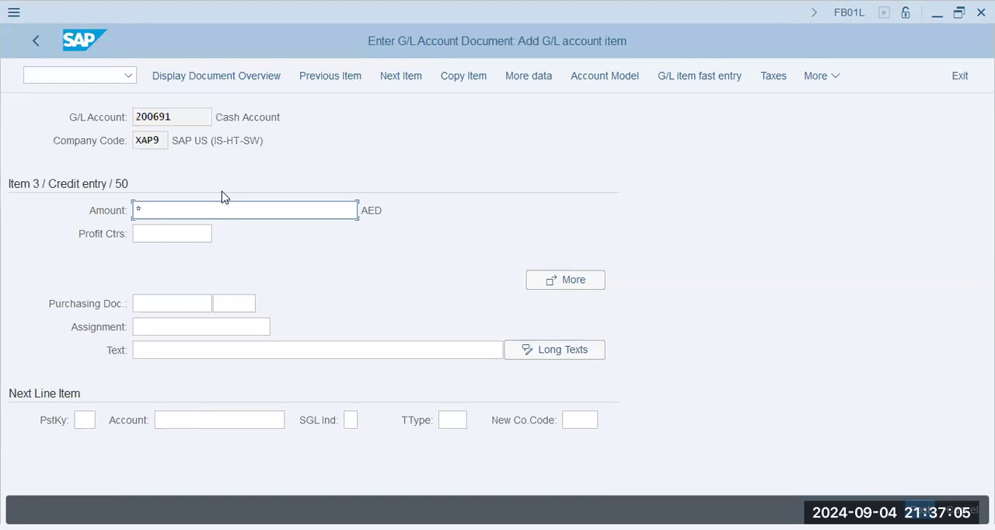
{"action": "left_click", "coordinate": [233, 74]}
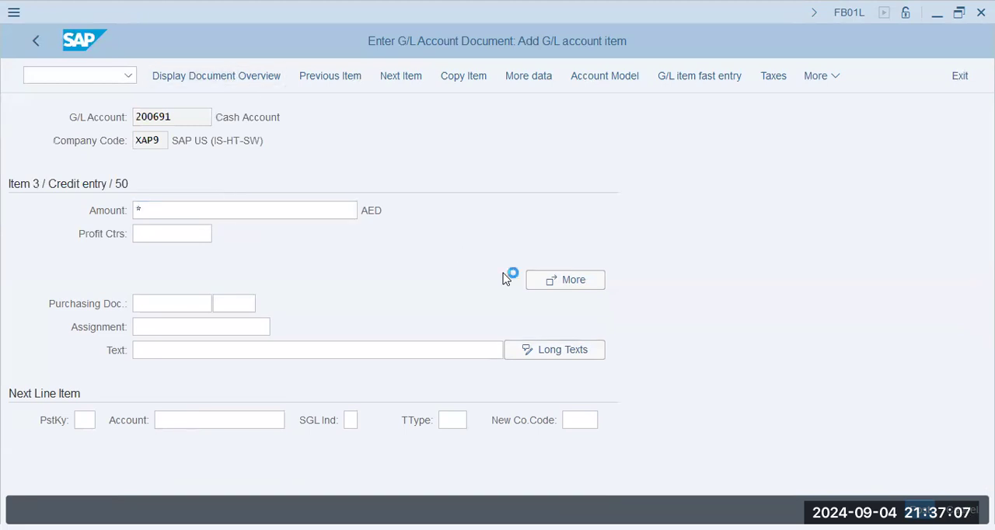
{"action": "left_click", "coordinate": [920, 510]}
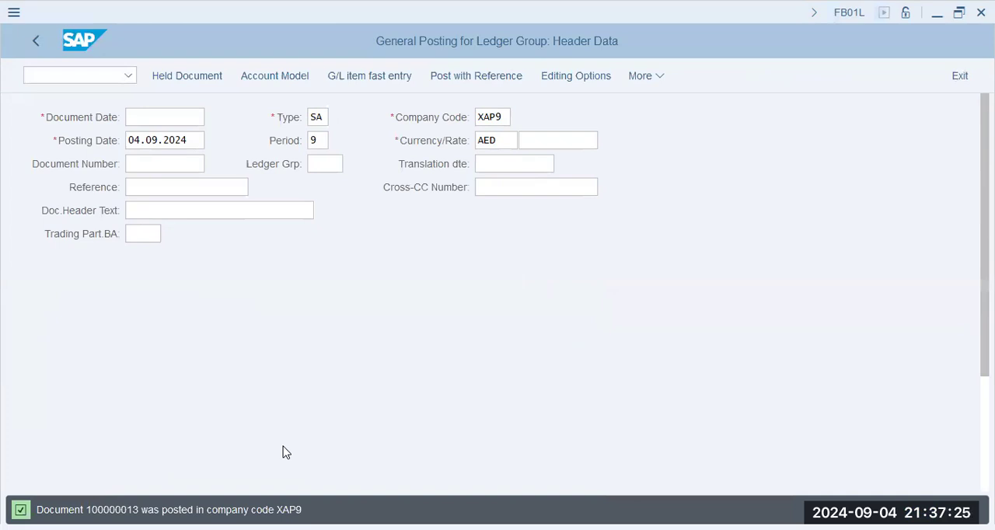
- Leave the general posting and open transaction KB51N for entering services
{"action": "left_click", "coordinate": [238, 260]}
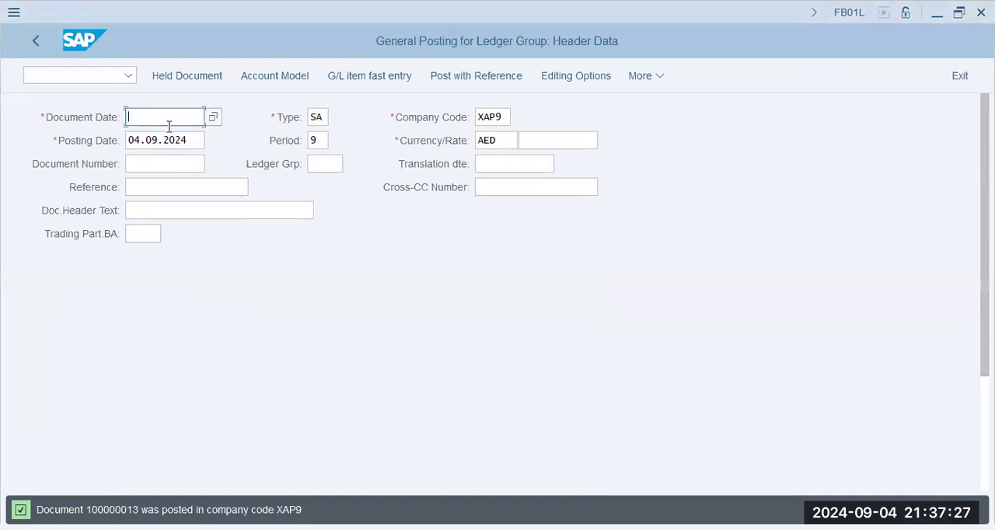
{"action": "left_click", "coordinate": [59, 79]}
{"action": "type", "text": "/n"}
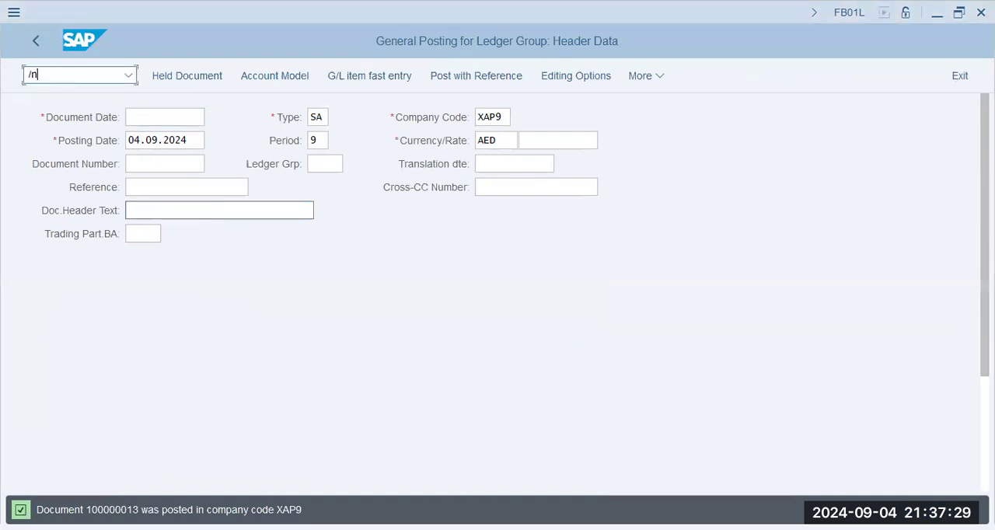
{"action": "type", "text": " kb51n"}
{"action": "key", "text": "Return"}
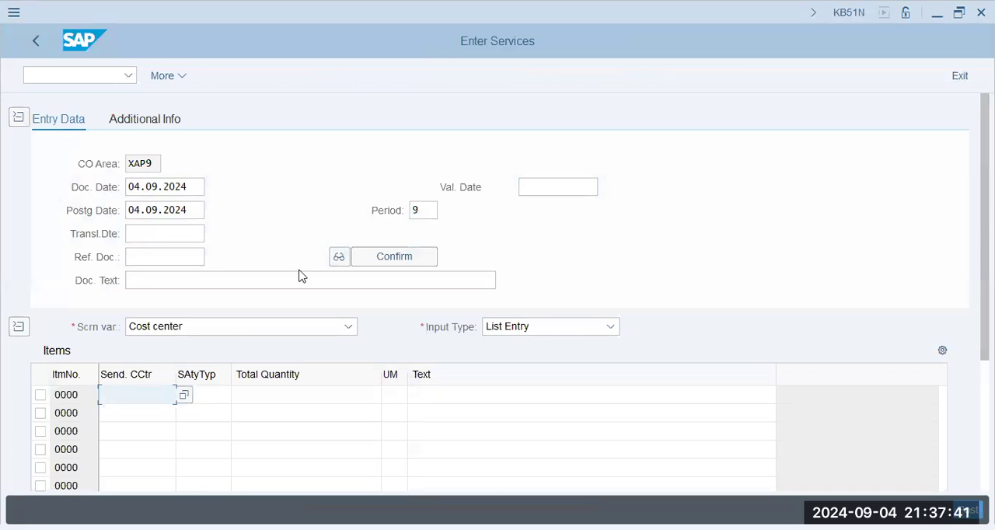
- Enter a service item with sender cost center X1009, activity type TSHRA and a total quantity of 729
{"action": "type", "text": "x1009"}
{"action": "key", "text": "Tab"}
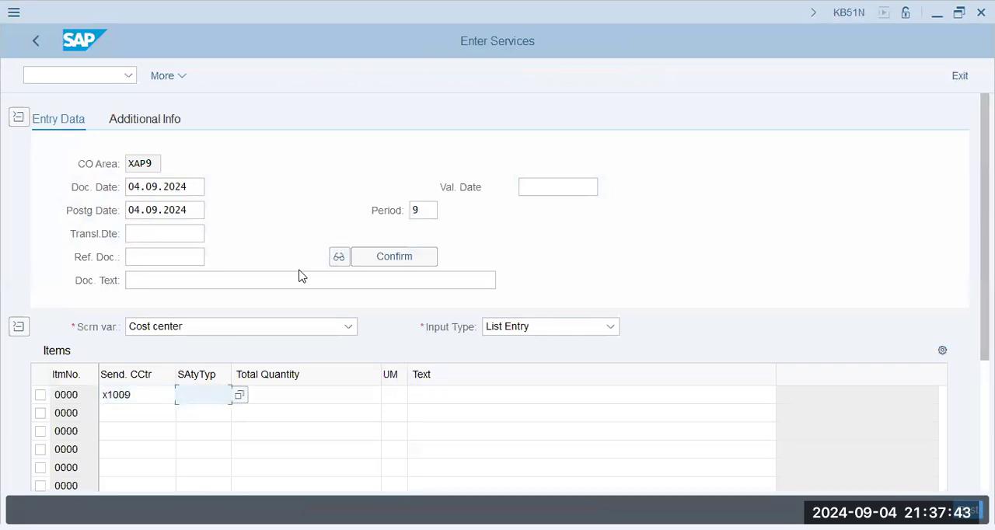
{"action": "type", "text": "tshra"}
{"action": "key", "text": "Tab"}
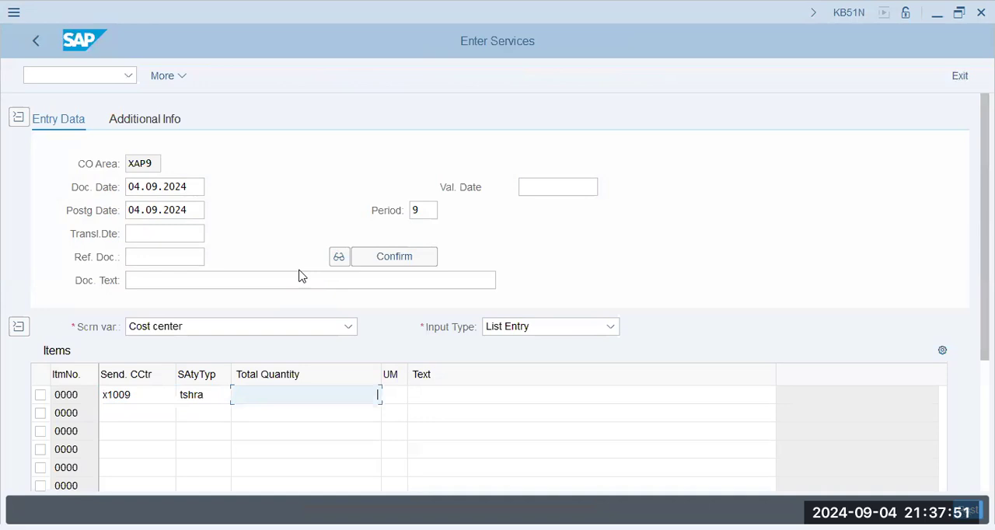
{"action": "type", "text": "729"}
{"action": "key", "text": "Tab"}
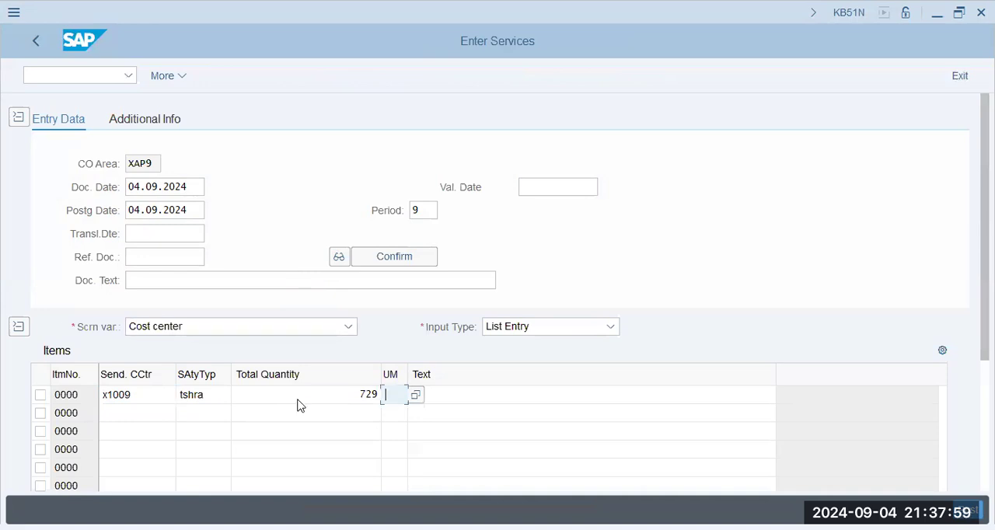
{"action": "left_click", "coordinate": [356, 394]}
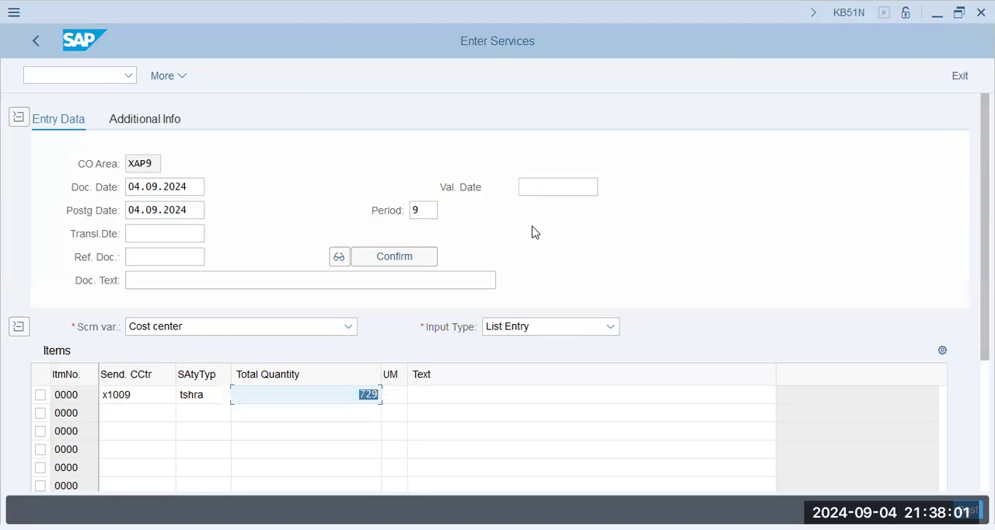
- Set the document date and posting date of the service entry to 01.01.2024 and post it
{"action": "left_click", "coordinate": [193, 187]}
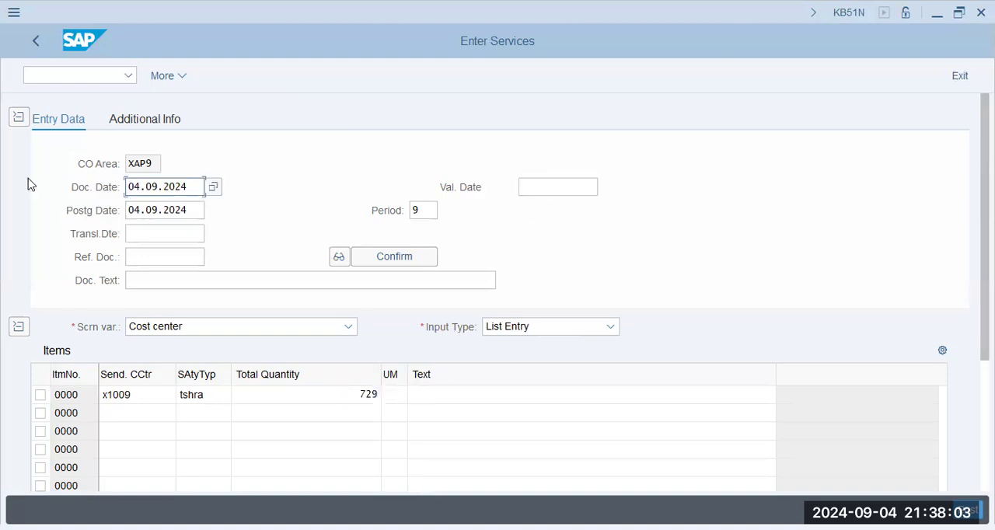
{"action": "type", "text": "01.01.2024"}
{"action": "key", "text": "Tab"}
{"action": "key", "text": "Tab"}
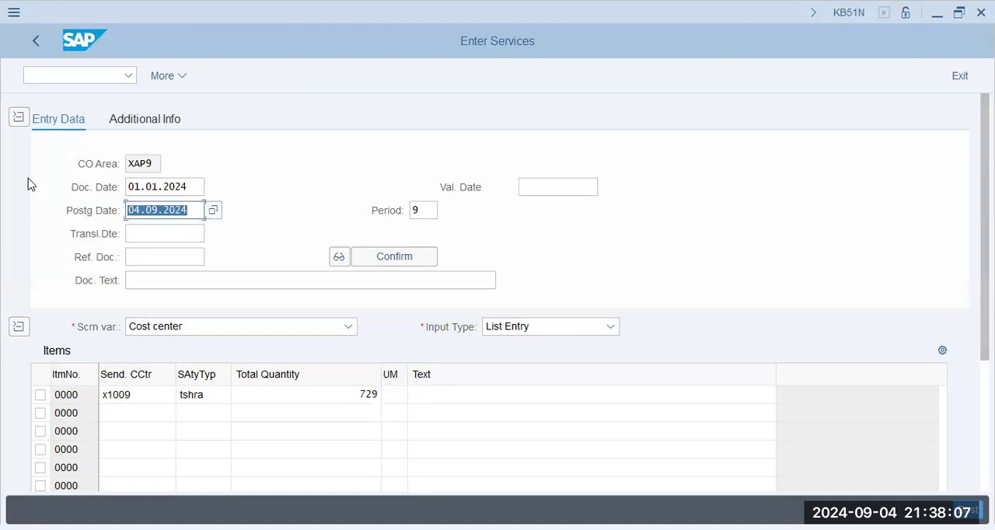
{"action": "type", "text": "01.01.2024"}
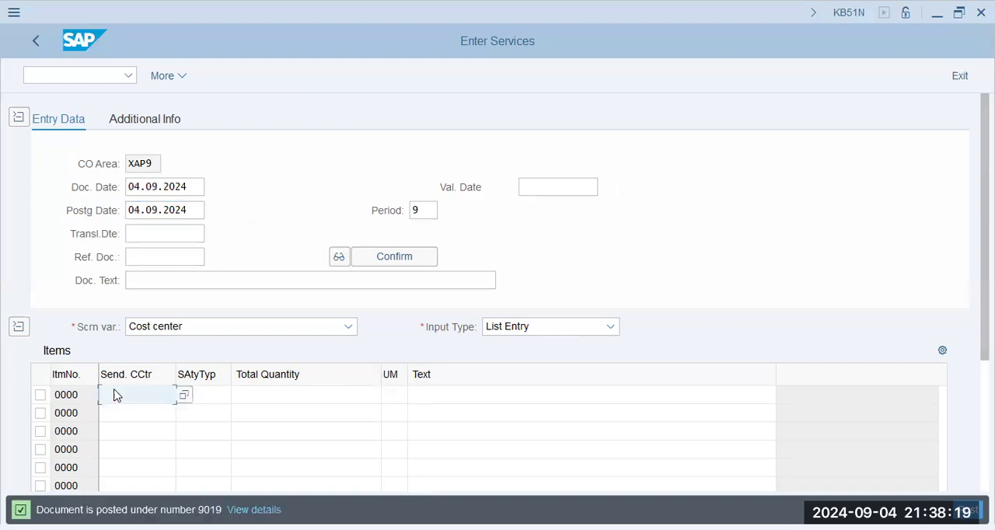
- Open transaction KSC5 for executing the actual indirect activity allocation
{"action": "left_click", "coordinate": [117, 80]}
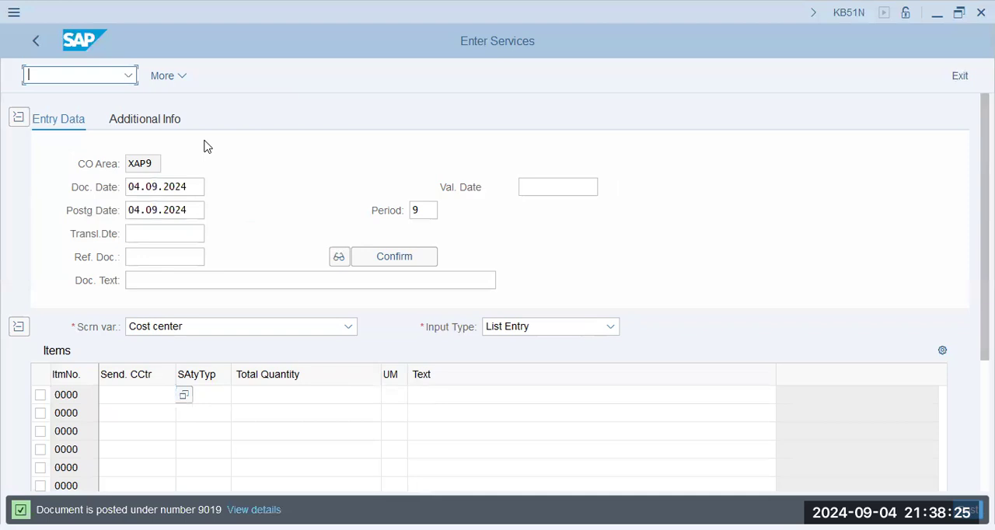
{"action": "type", "text": "/n ksc5"}
{"action": "key", "text": "Return"}
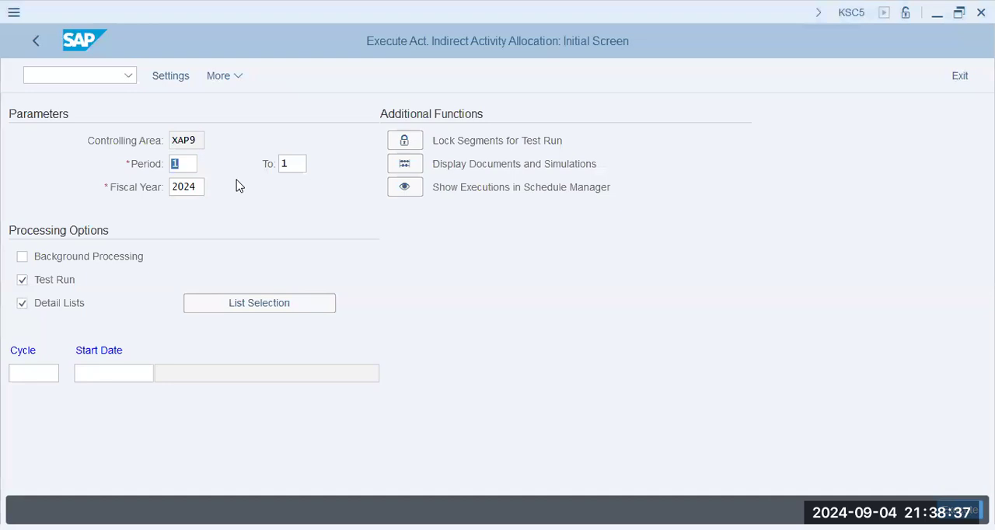
- Execute cycle XAP4 with start date 01.01.2024 as a test run for period 1 of 2024 and check its senders and receivers
{"action": "left_click", "coordinate": [57, 373]}
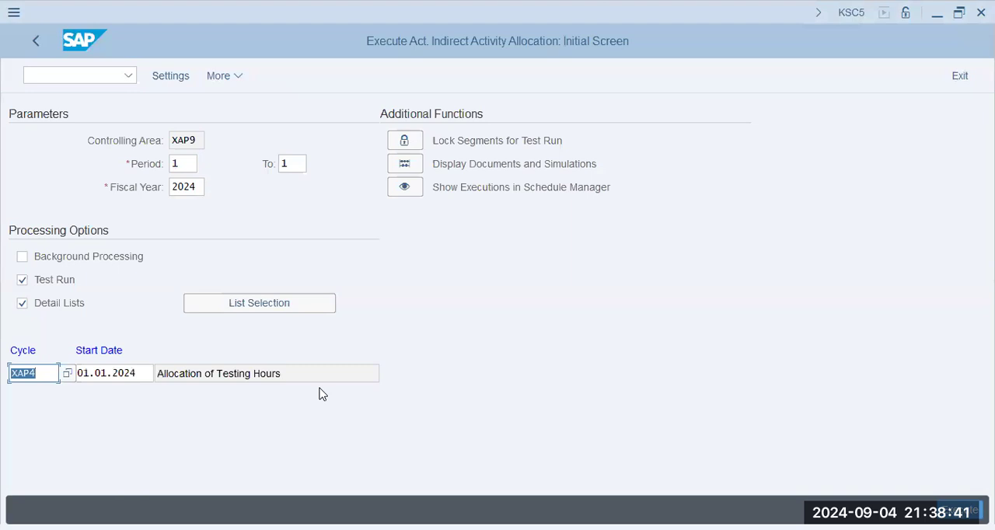
{"action": "left_click_drag", "start_coordinate": [319, 377], "coordinate": [67, 410]}
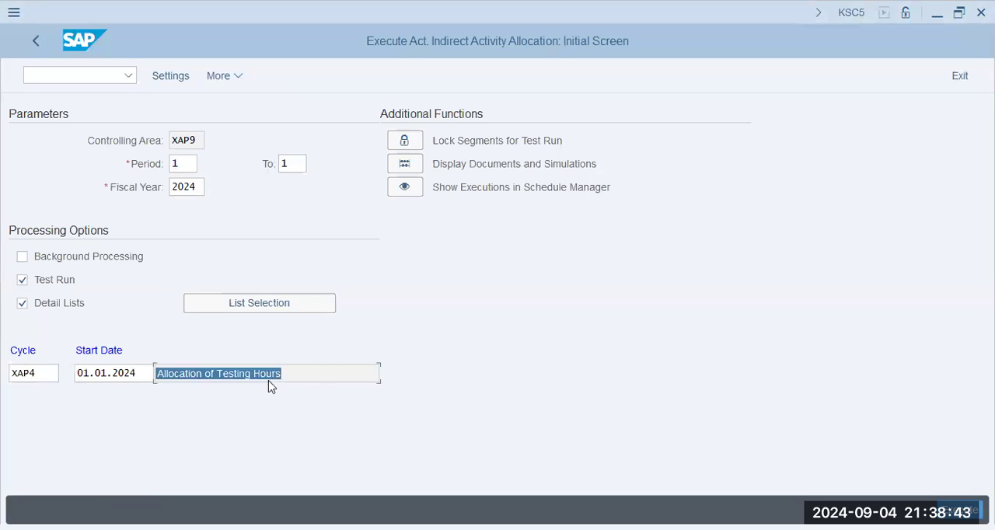
{"action": "left_click_drag", "start_coordinate": [284, 377], "coordinate": [216, 374]}
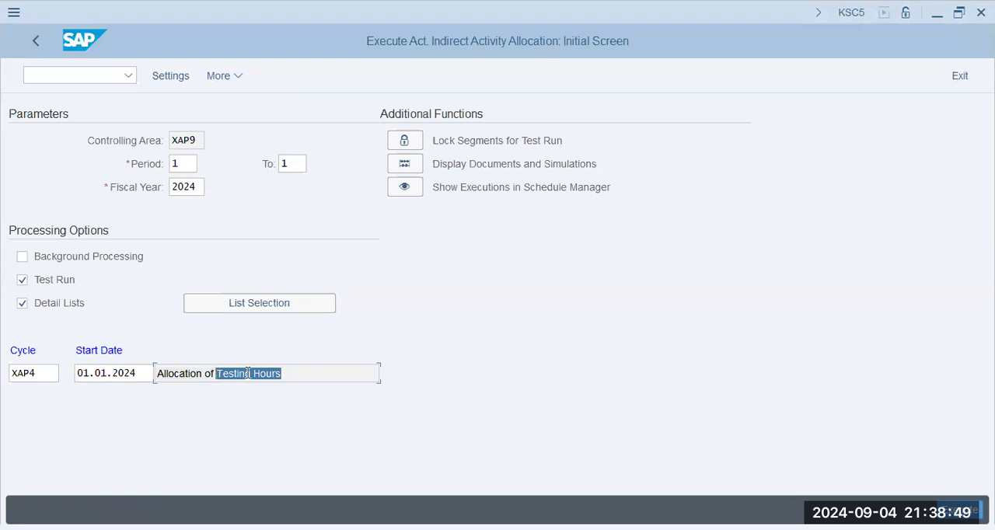
{"action": "left_click", "coordinate": [302, 382]}
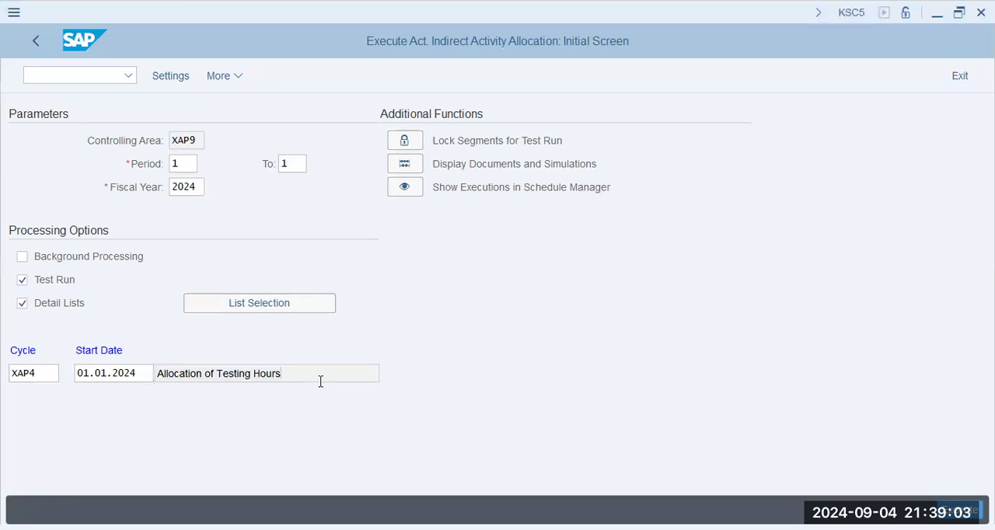
{"action": "left_click", "coordinate": [161, 77]}
{"action": "left_click", "coordinate": [960, 510]}
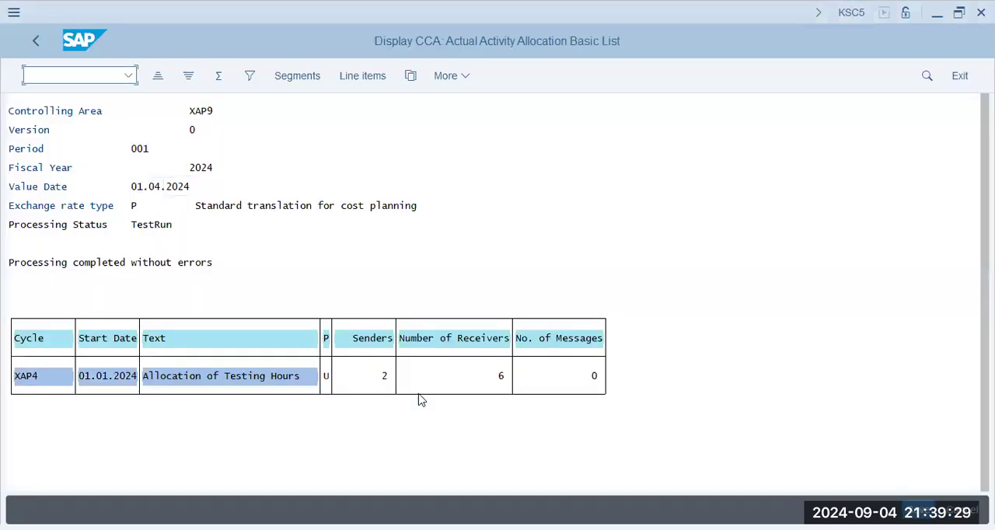
{"action": "left_click", "coordinate": [500, 378]}
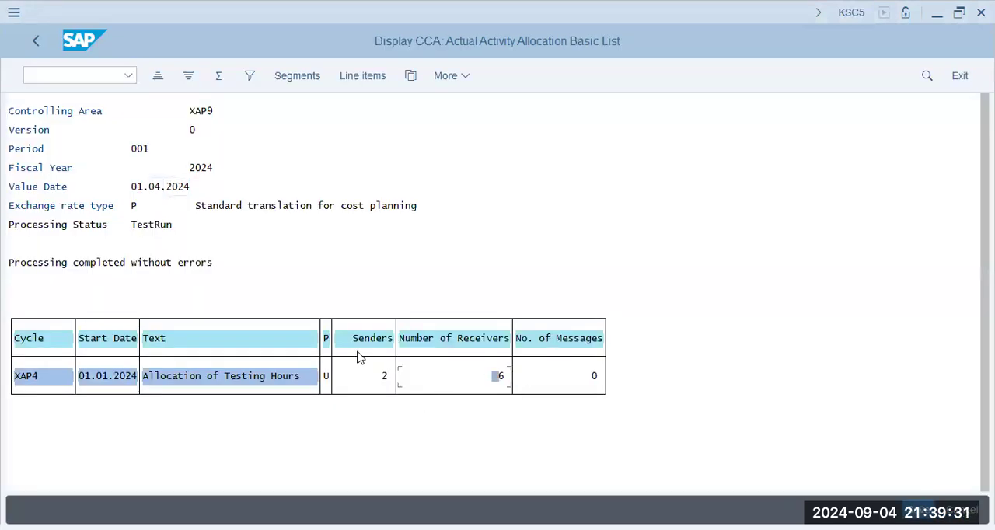
{"action": "left_click", "coordinate": [381, 378]}
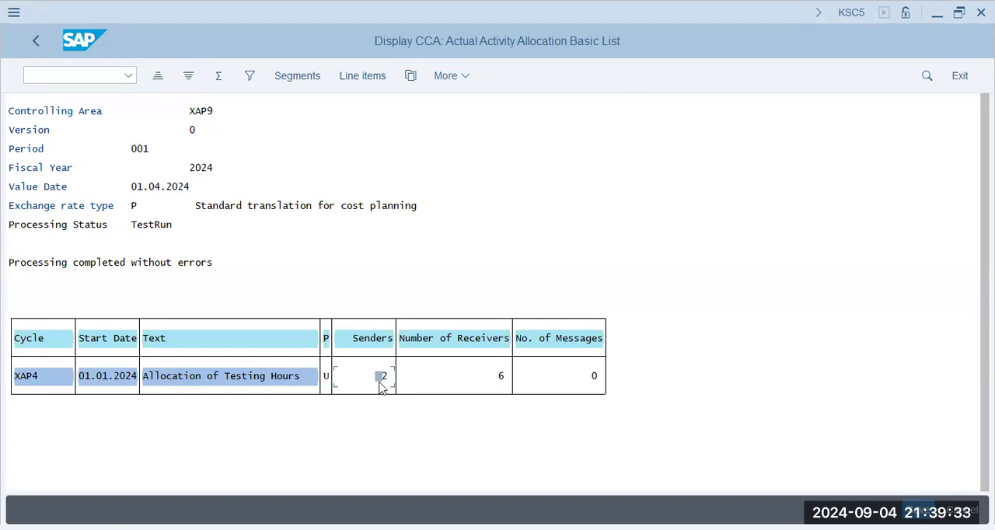